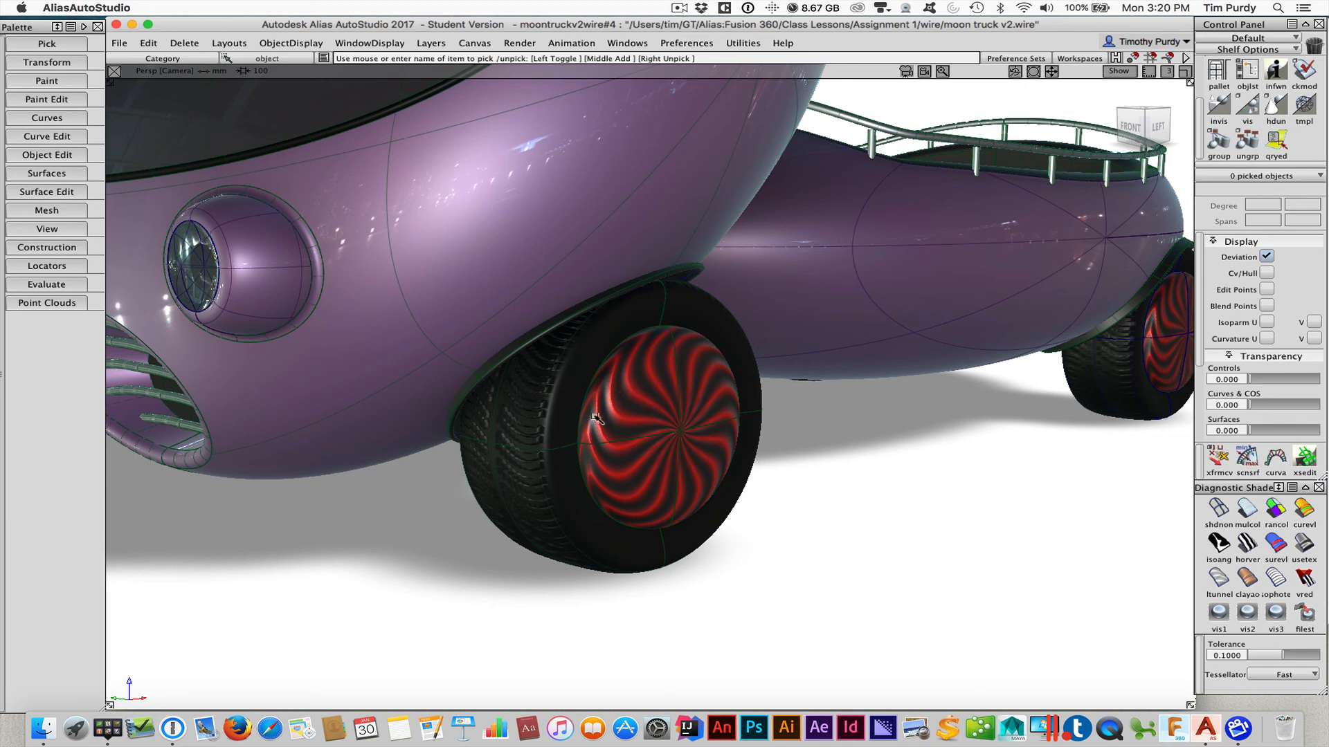
- Examine the front wheel, tire and fender of the finished moon truck model
left_click_drag(526, 450, 860, 421, "alt+shift")
left_click_drag(1043, 475, 645, 504, "alt+shift")
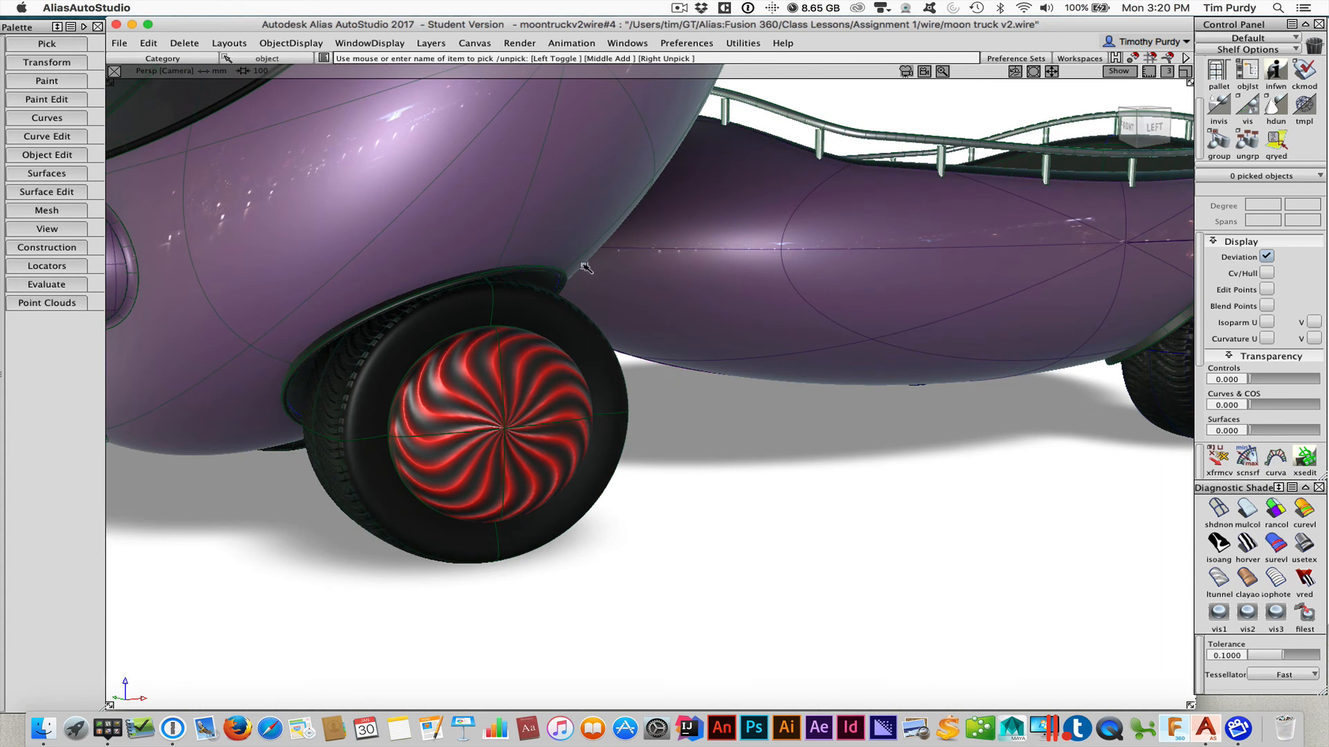
scroll(488, 314, "up", 3)
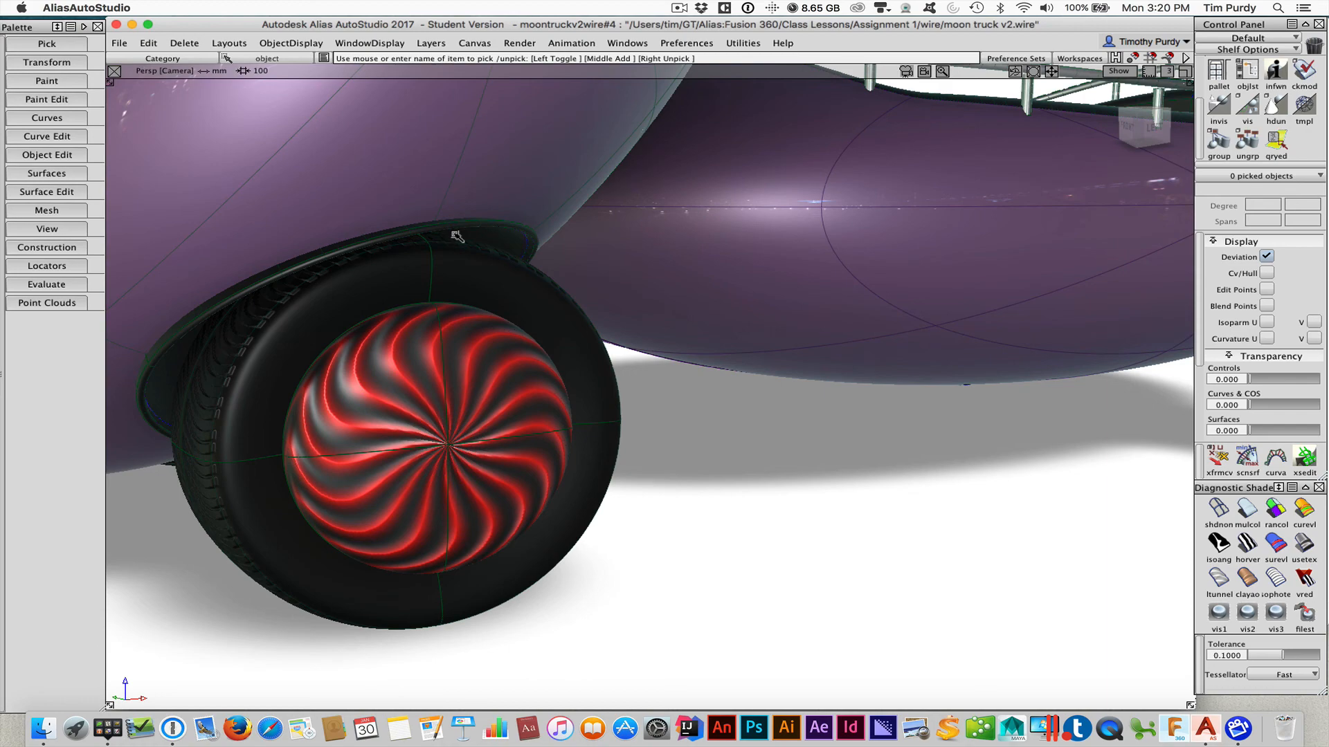
left_click_drag(627, 355, 622, 355, "alt+shift")
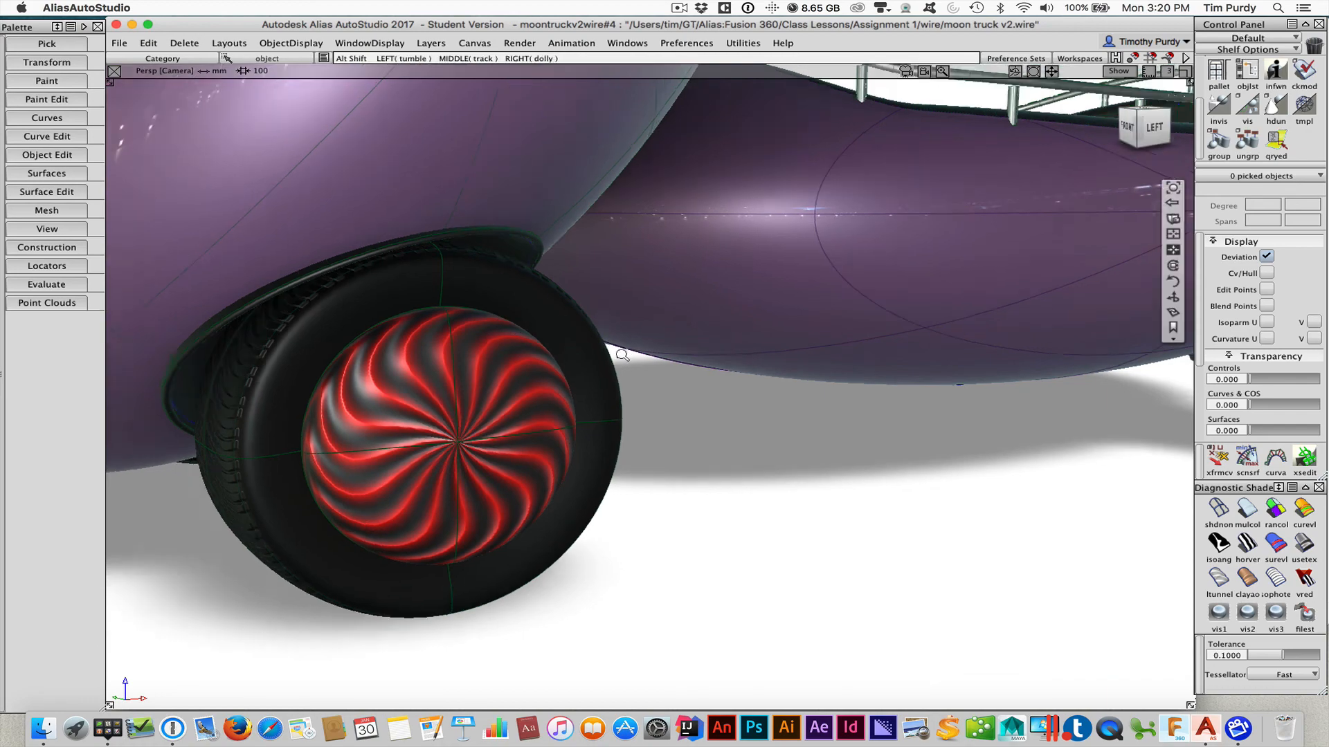
right_click_drag(622, 355, 593, 367, "alt+shift")
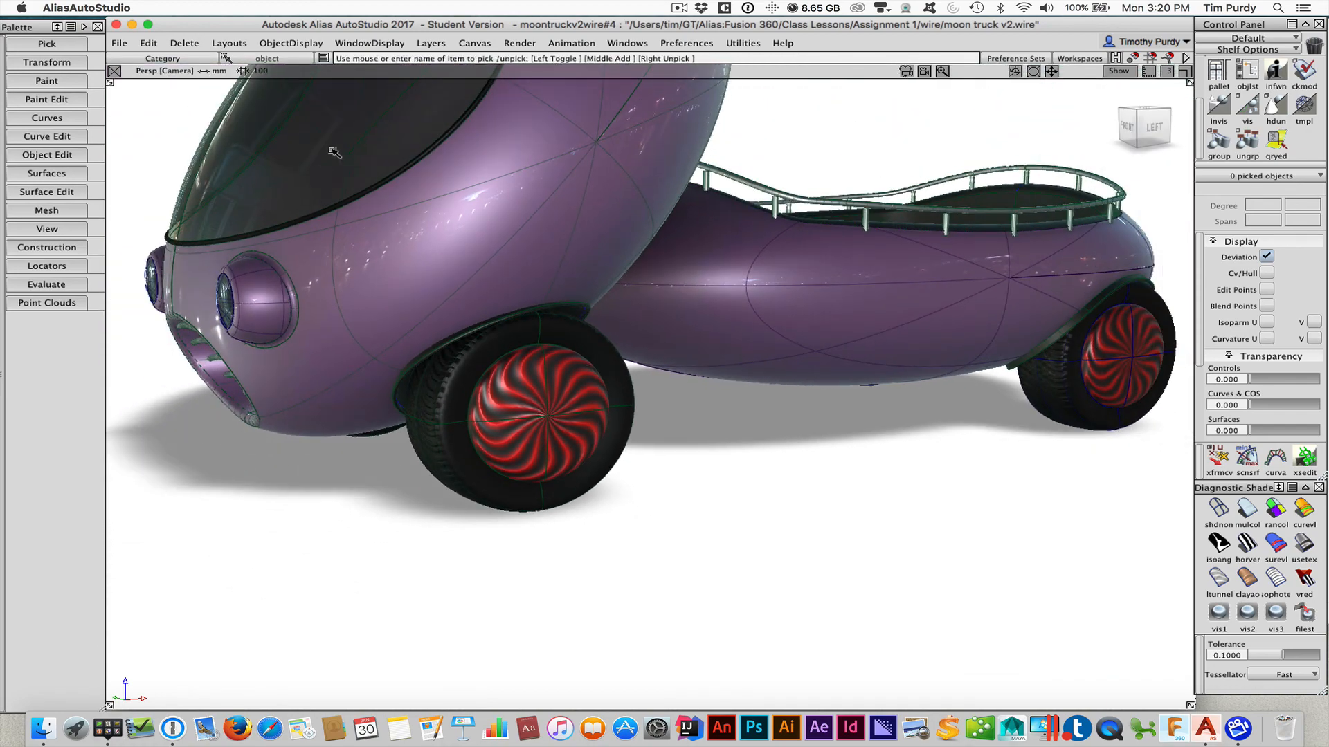
- Open the recent file video Demo V4.wire, deleting all current objects, shaders, views and actions
left_click(120, 44)
mouse_move(142, 95)
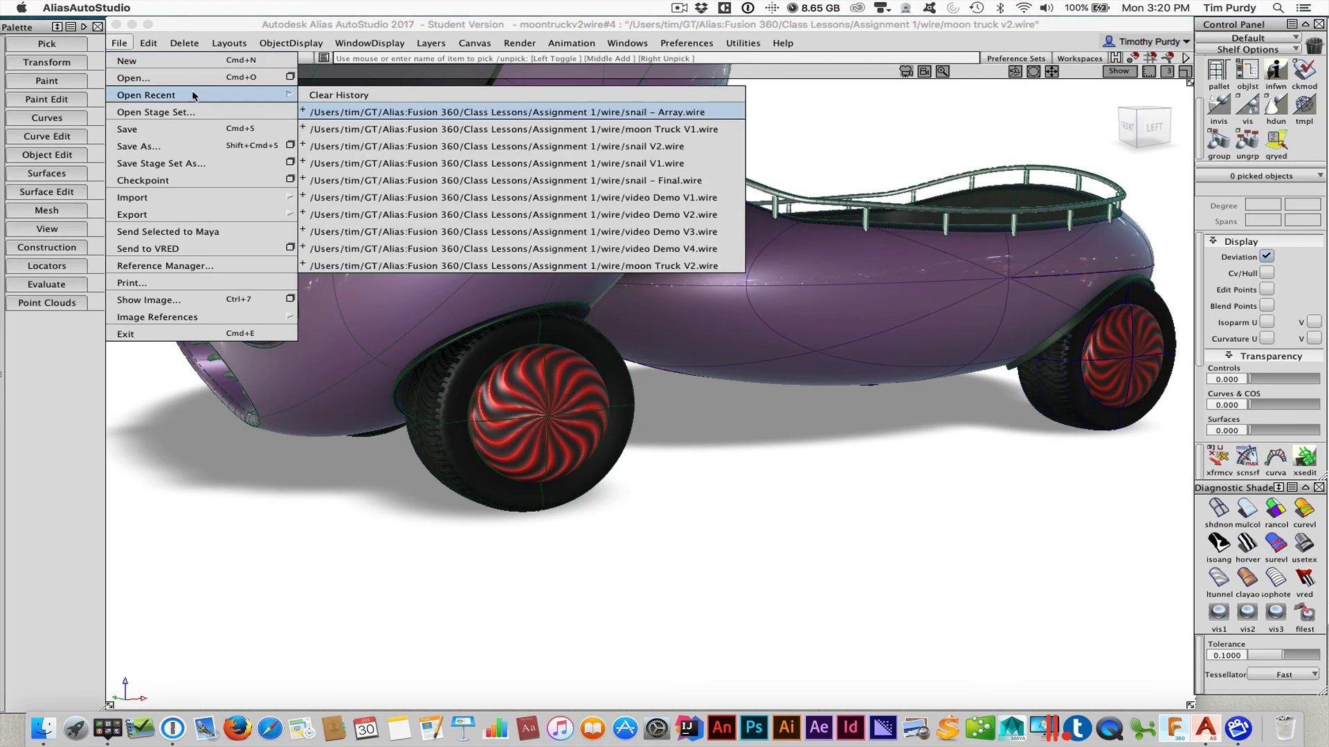
left_click(713, 249)
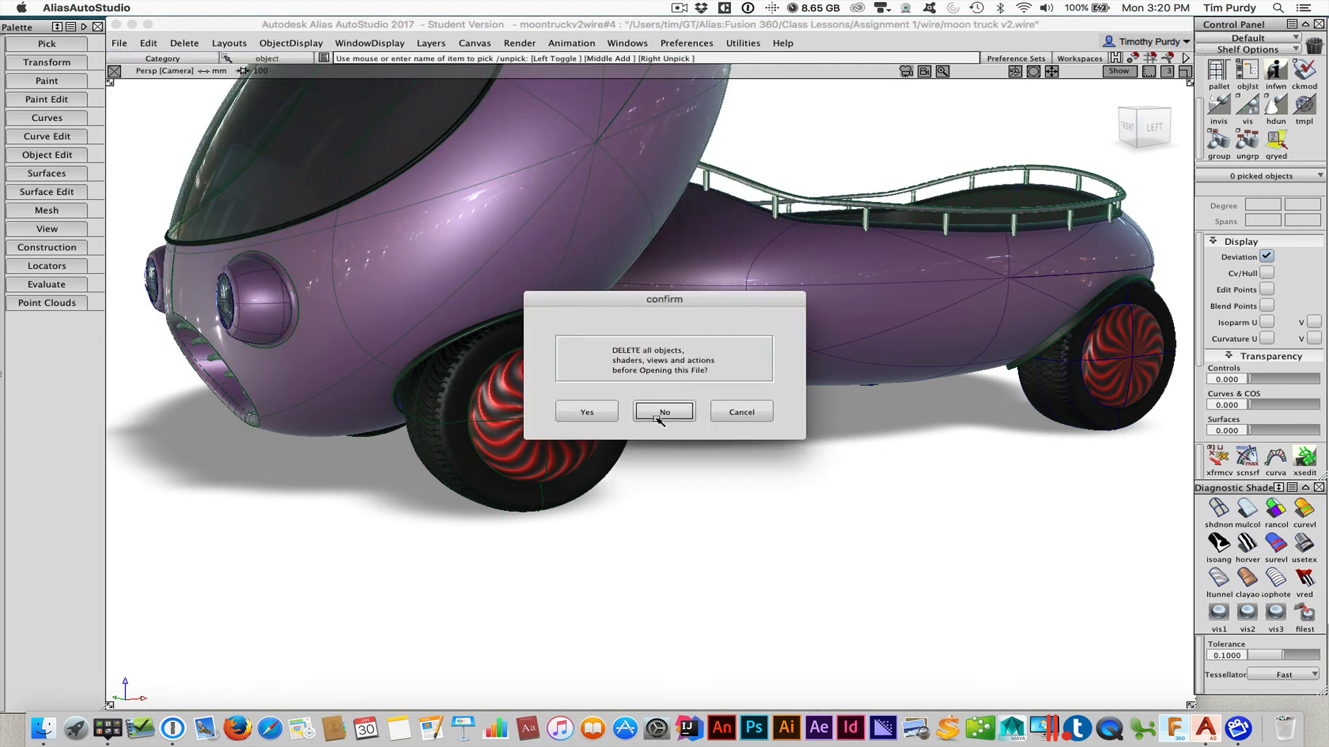
left_click(591, 411)
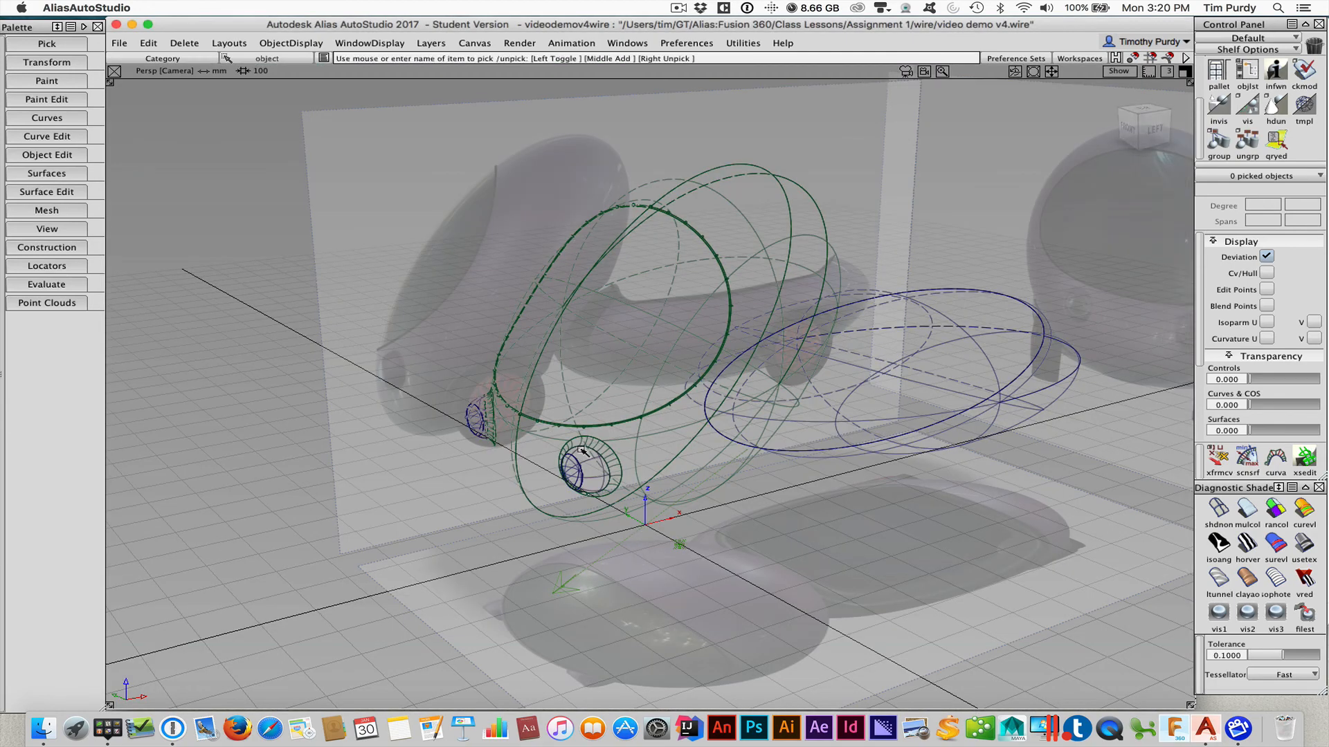
- Restore the standard four-window layout and frame the front wheel reference in the Left and Back views
left_click(1183, 72)
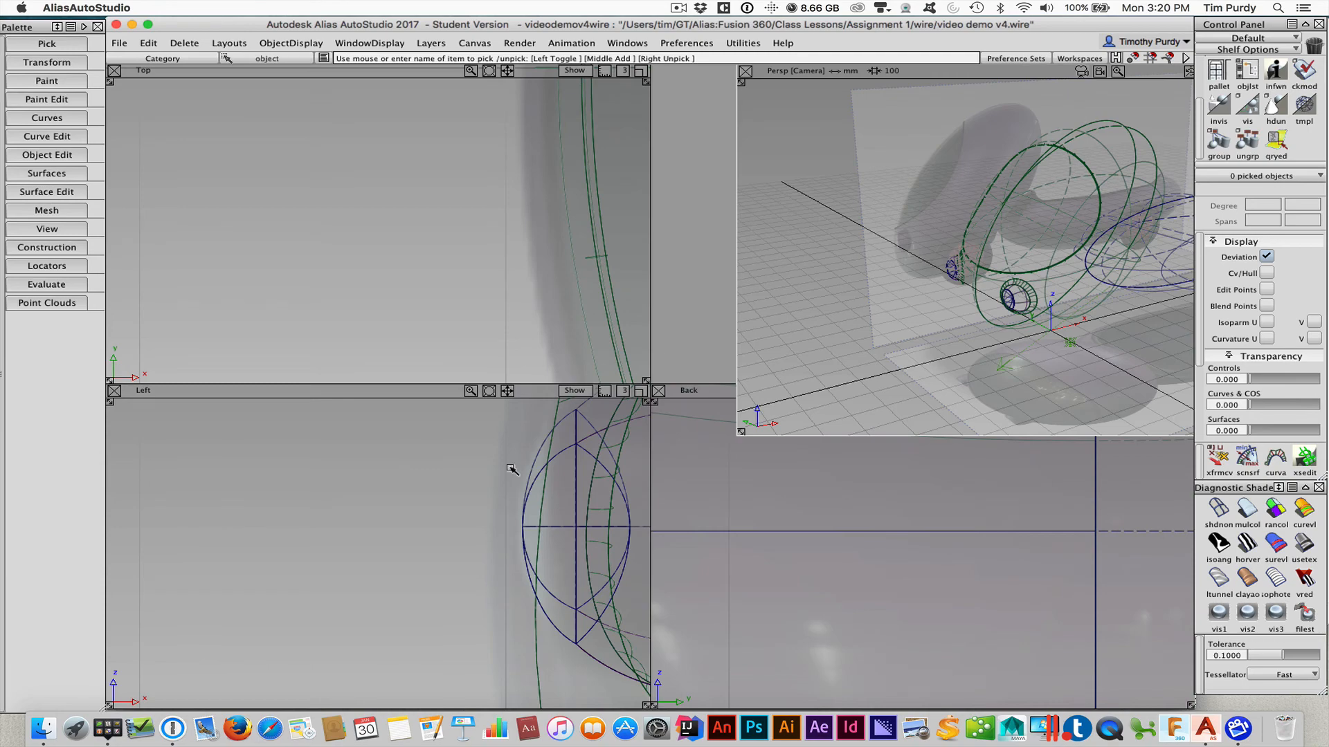
right_click_drag(485, 468, 347, 492, "alt+shift")
middle_click_drag(623, 657, 465, 604, "alt+shift")
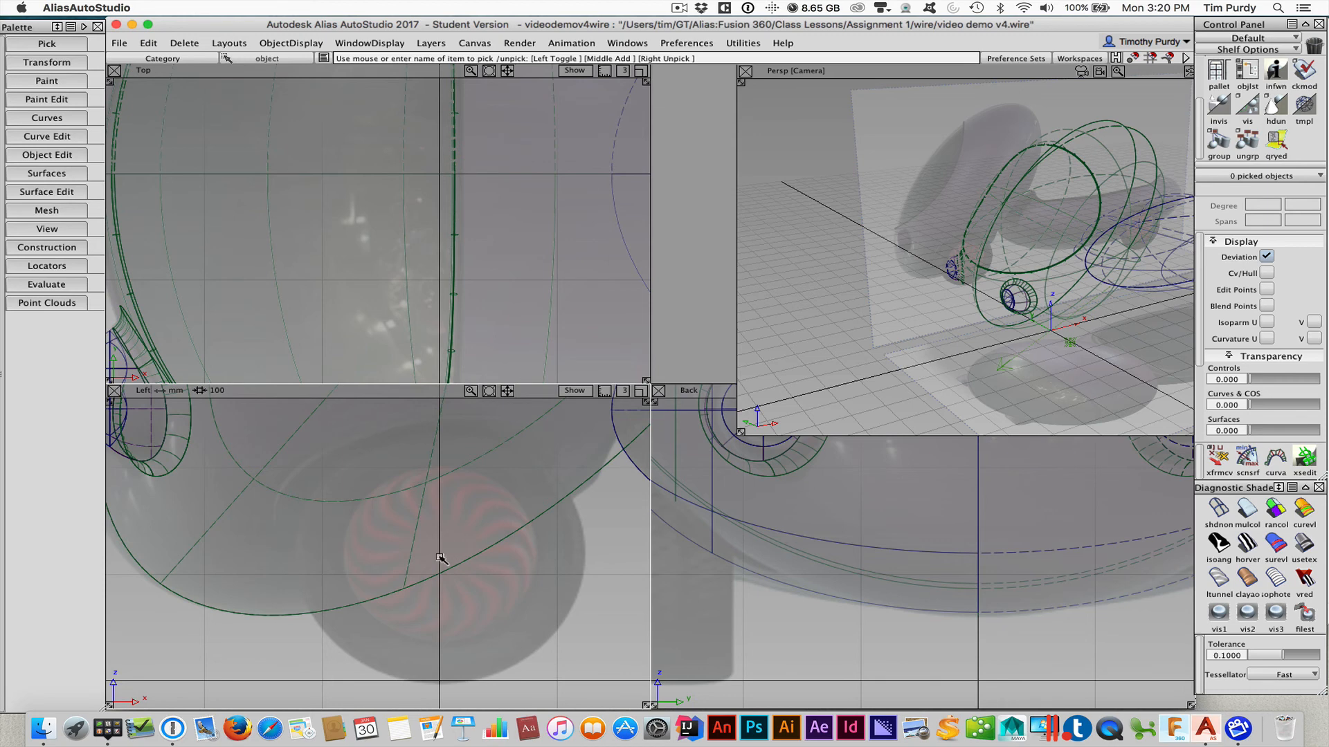
middle_click_drag(819, 647, 924, 632, "alt+shift")
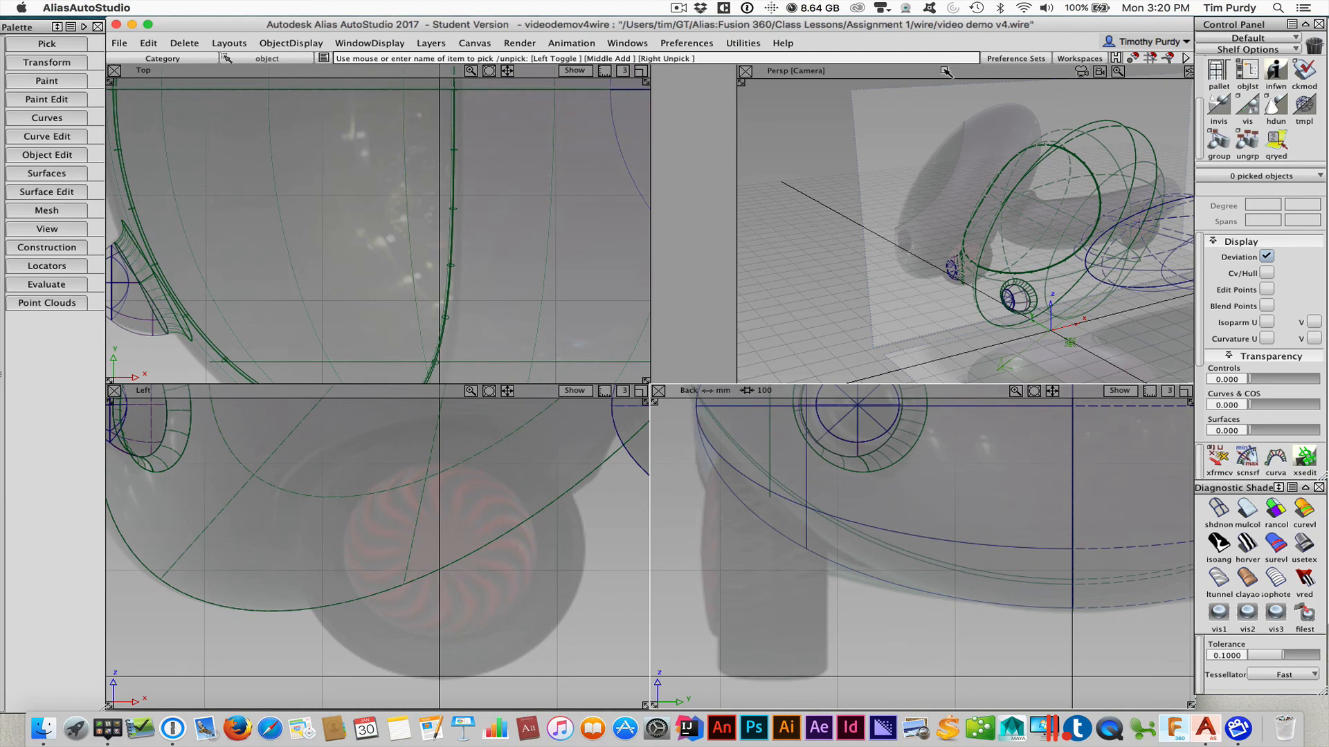
left_click(229, 44)
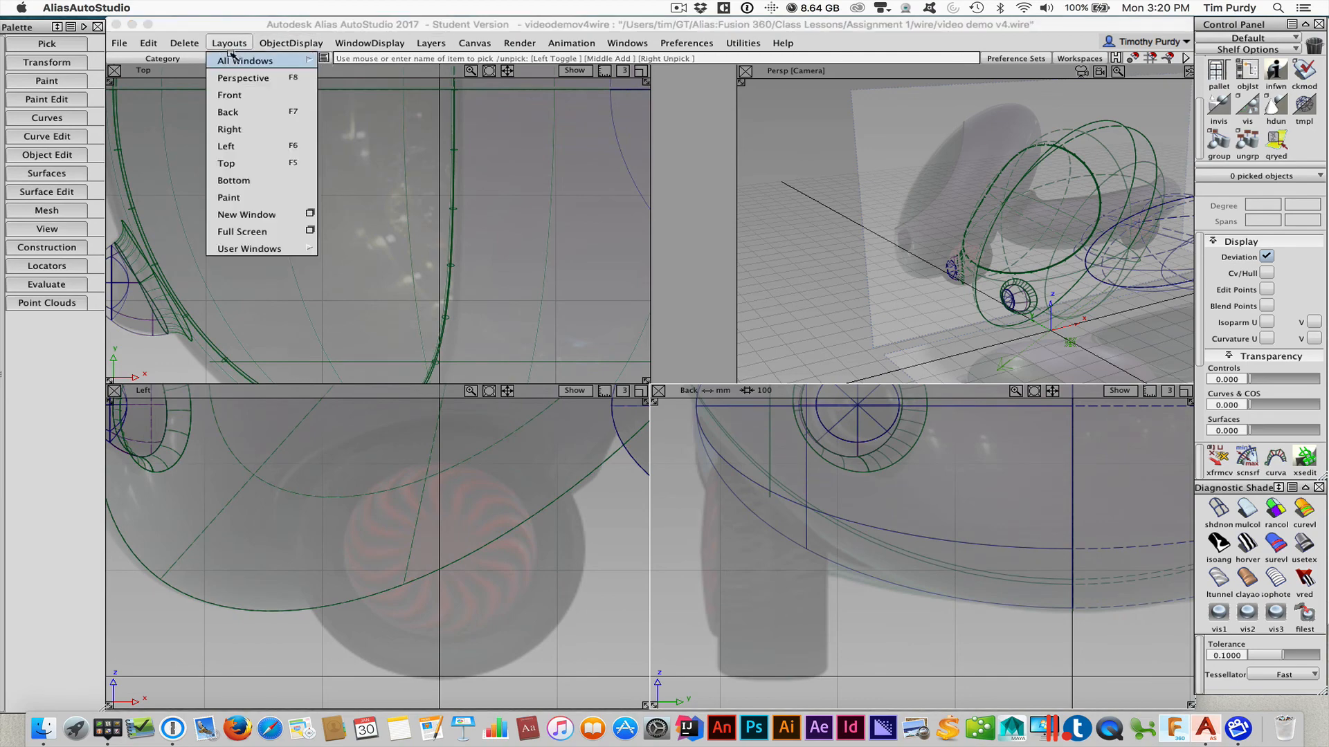
mouse_move(235, 60)
left_click(353, 77)
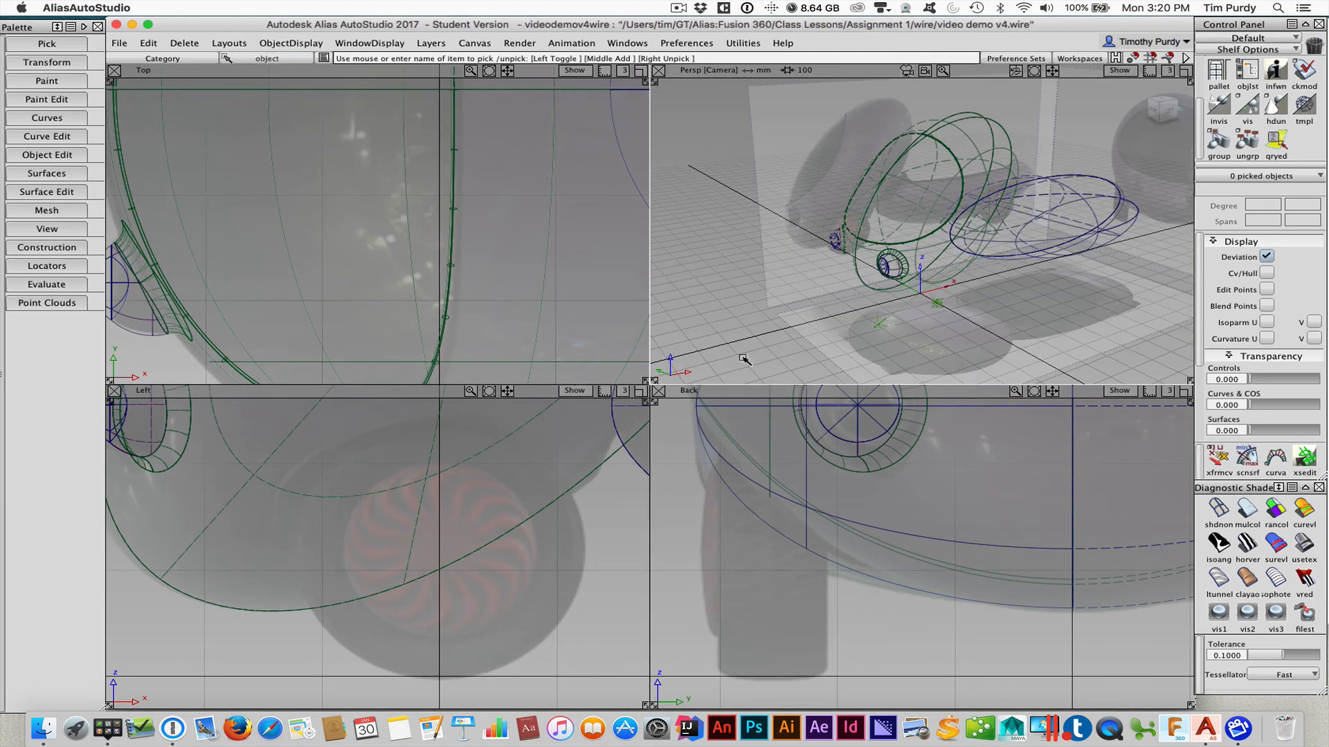
middle_click_drag(773, 626, 786, 596, "alt+shift")
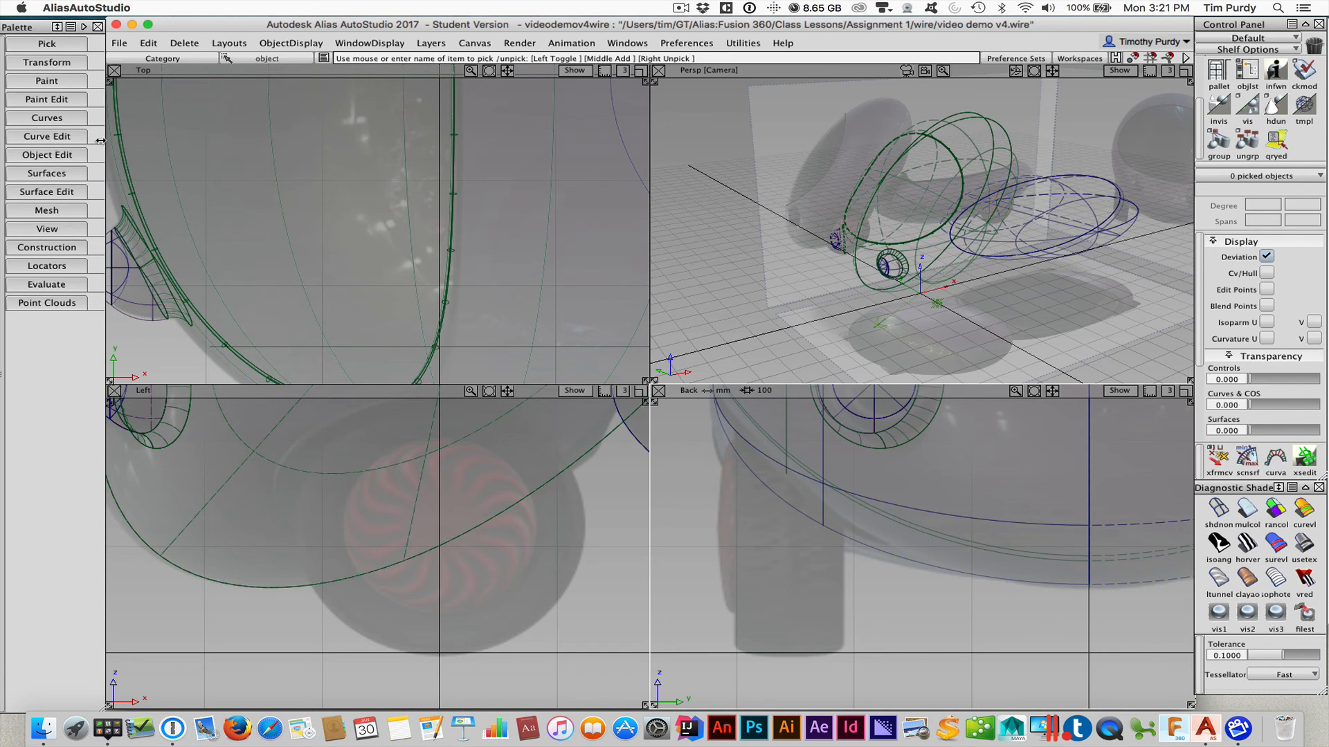
- Draw a horizontal keypoint line about 105 mm long through the wheel's center in the Back view, deselect it and close the curve toolbox
left_click(49, 118)
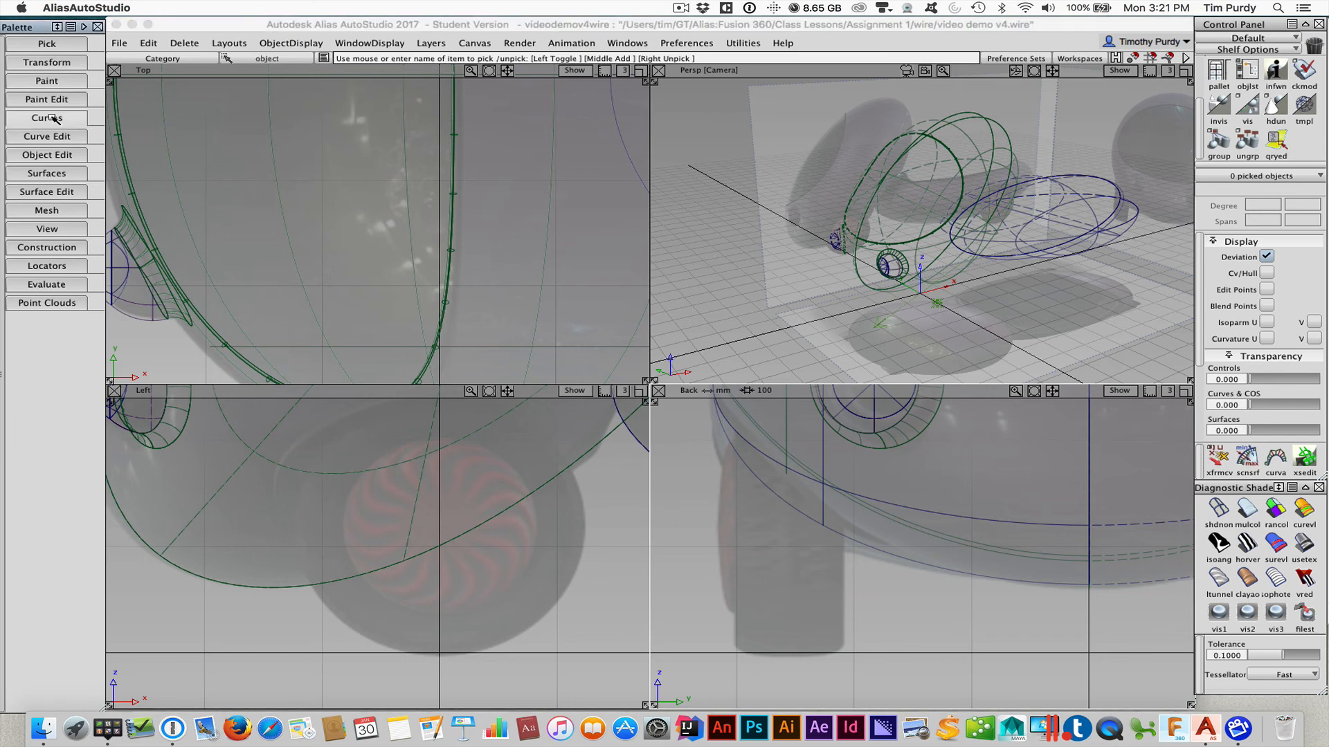
left_click(20, 177)
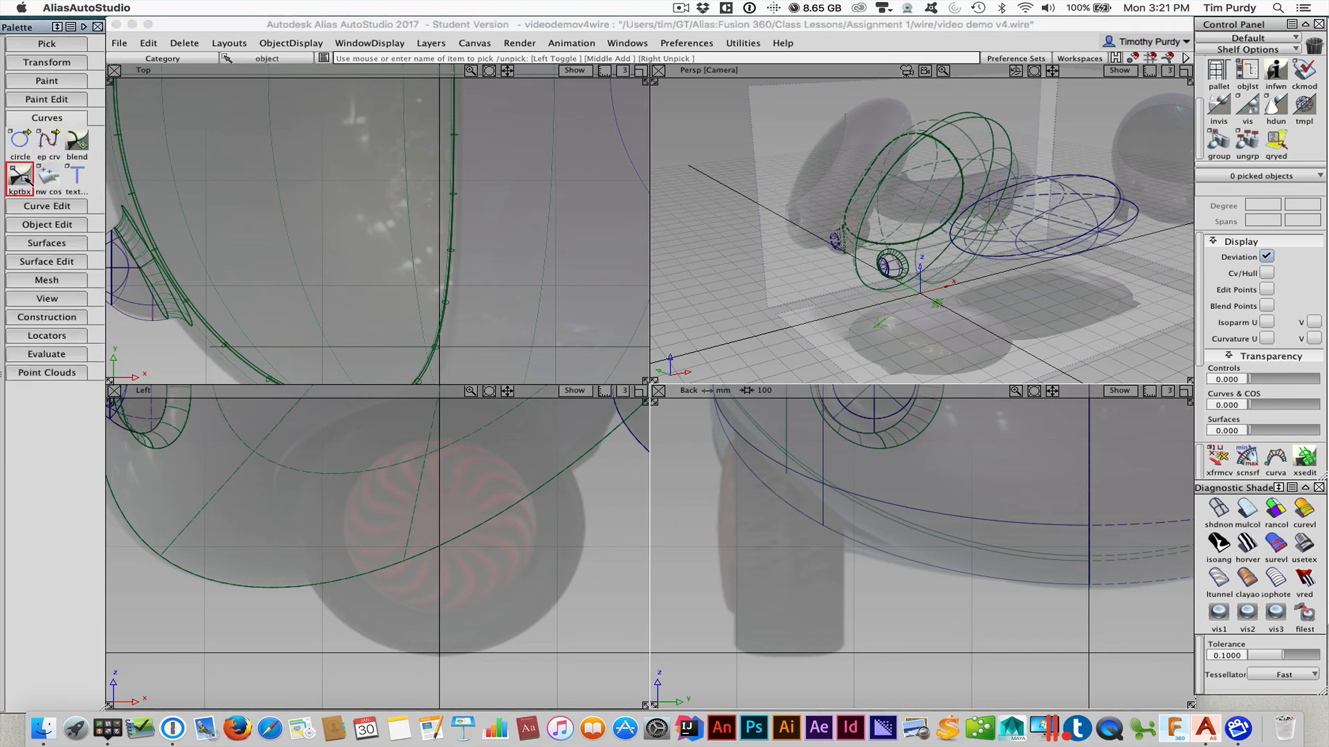
left_click_drag(690, 156, 455, 150)
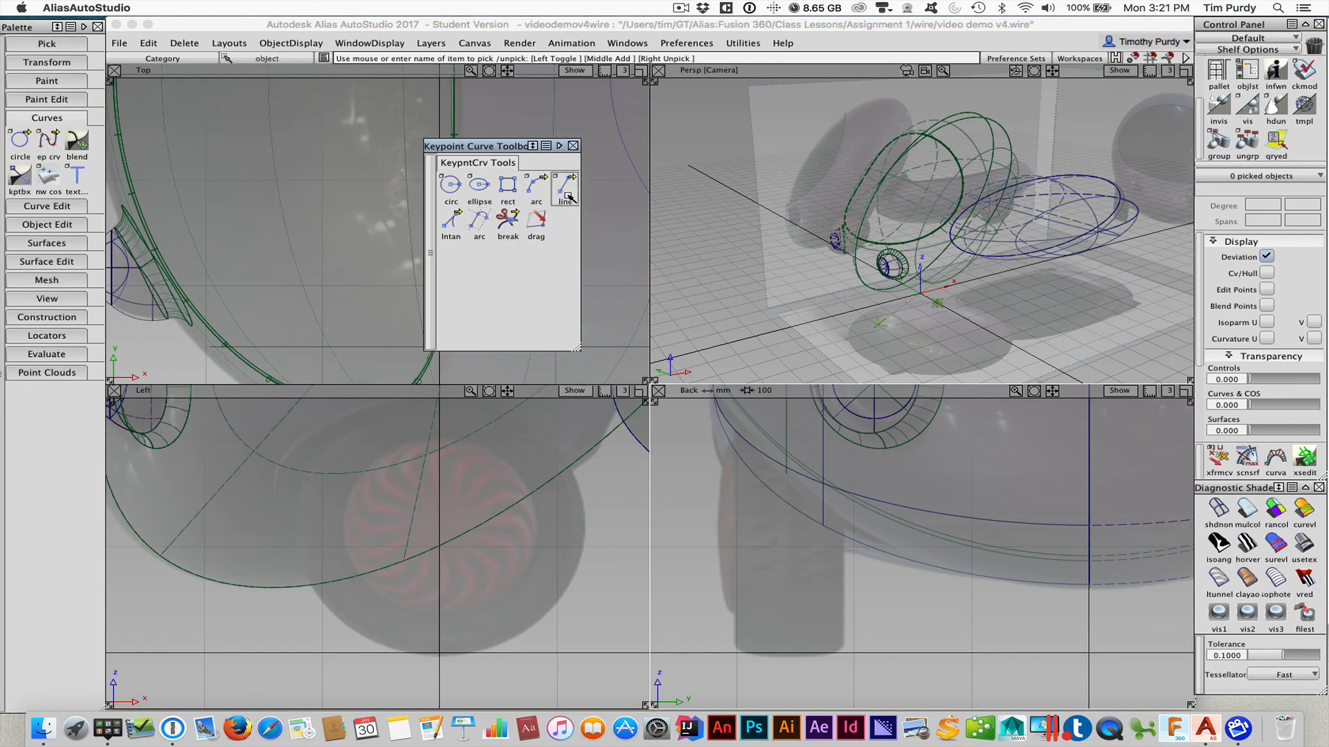
left_click(565, 187)
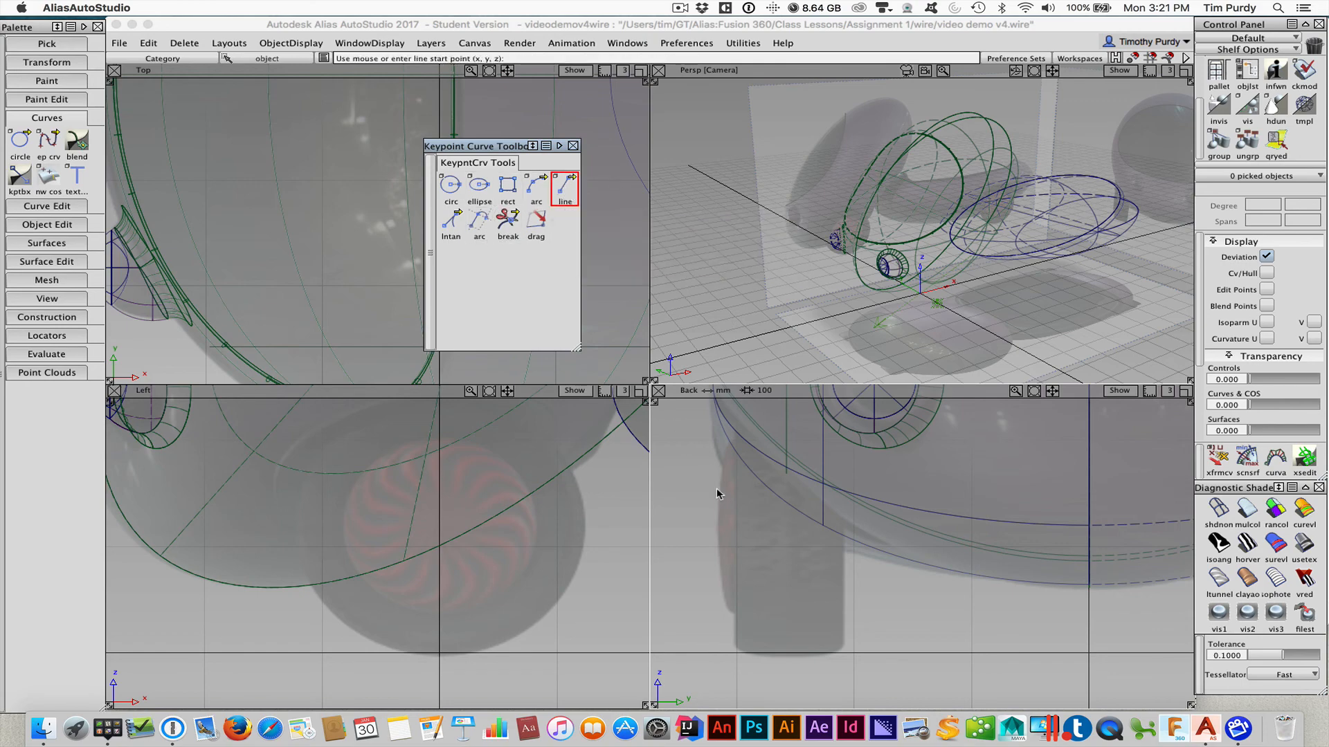
left_click(719, 528)
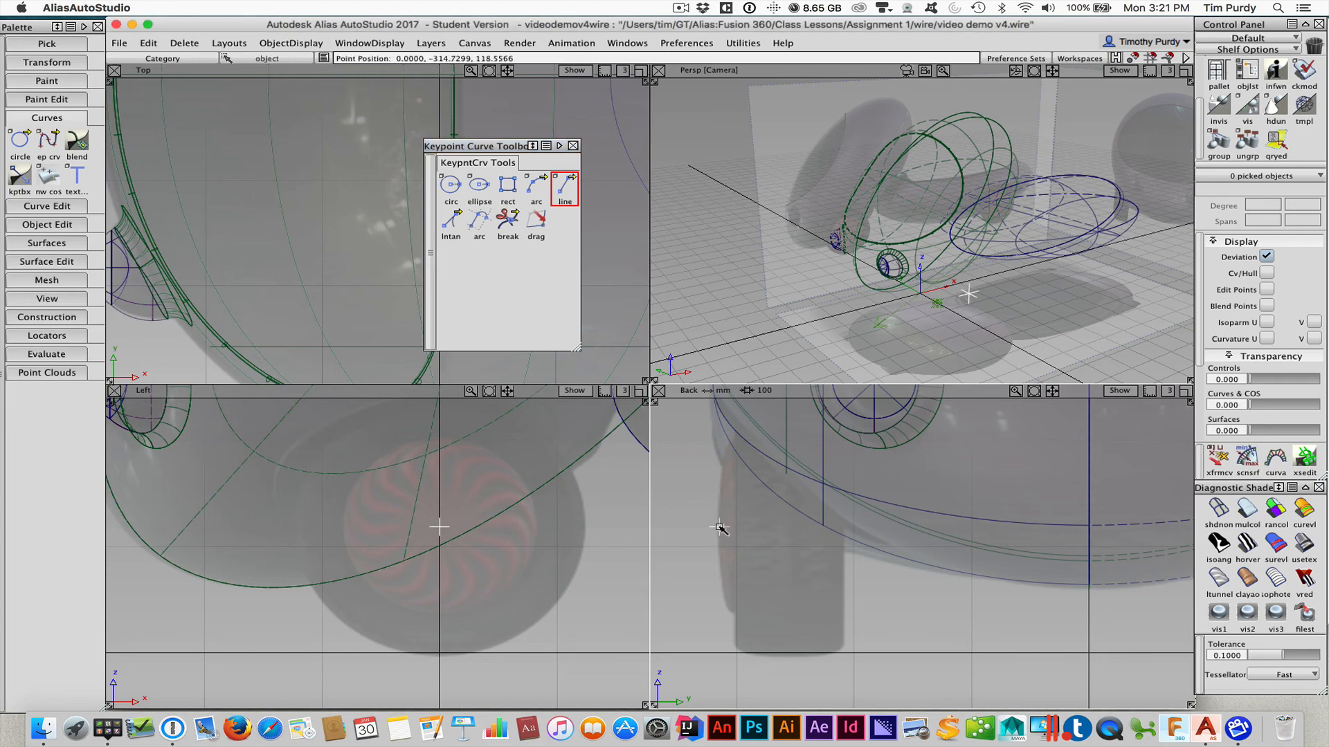
left_click_drag(719, 528, 718, 528)
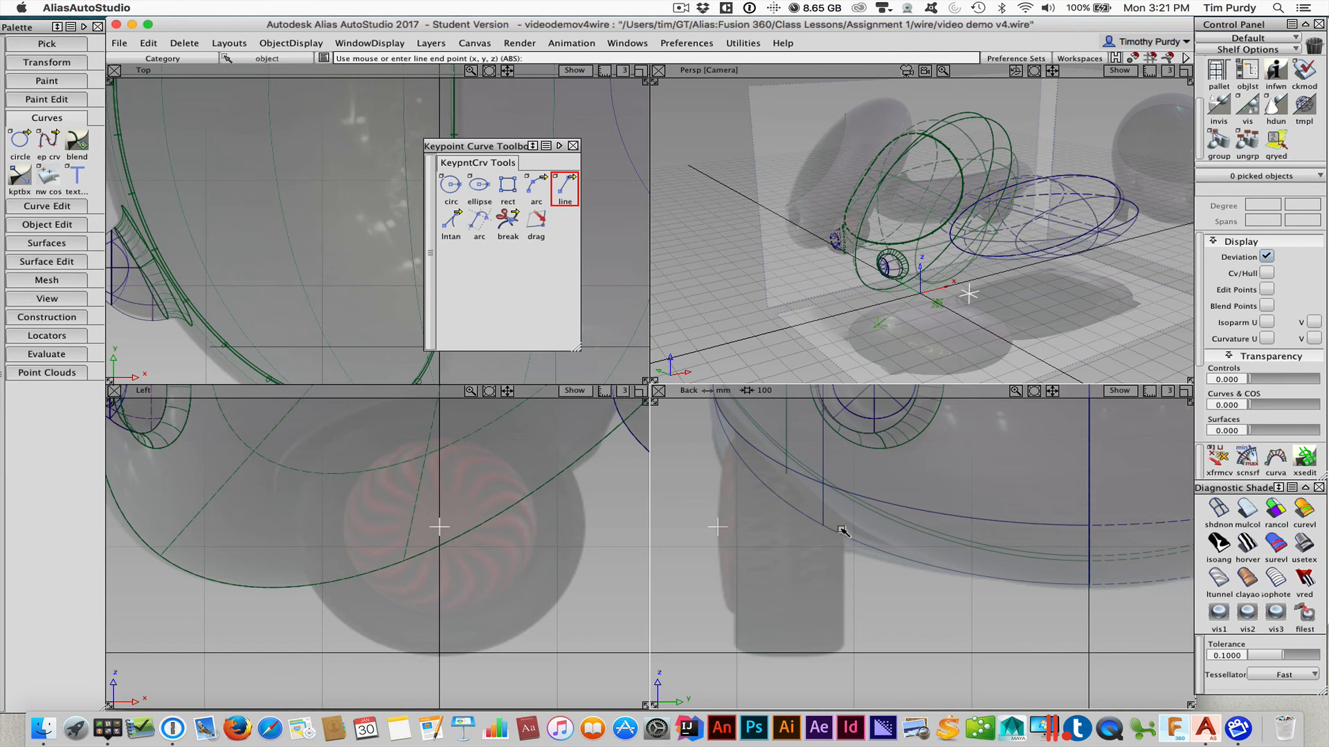
left_click(843, 529)
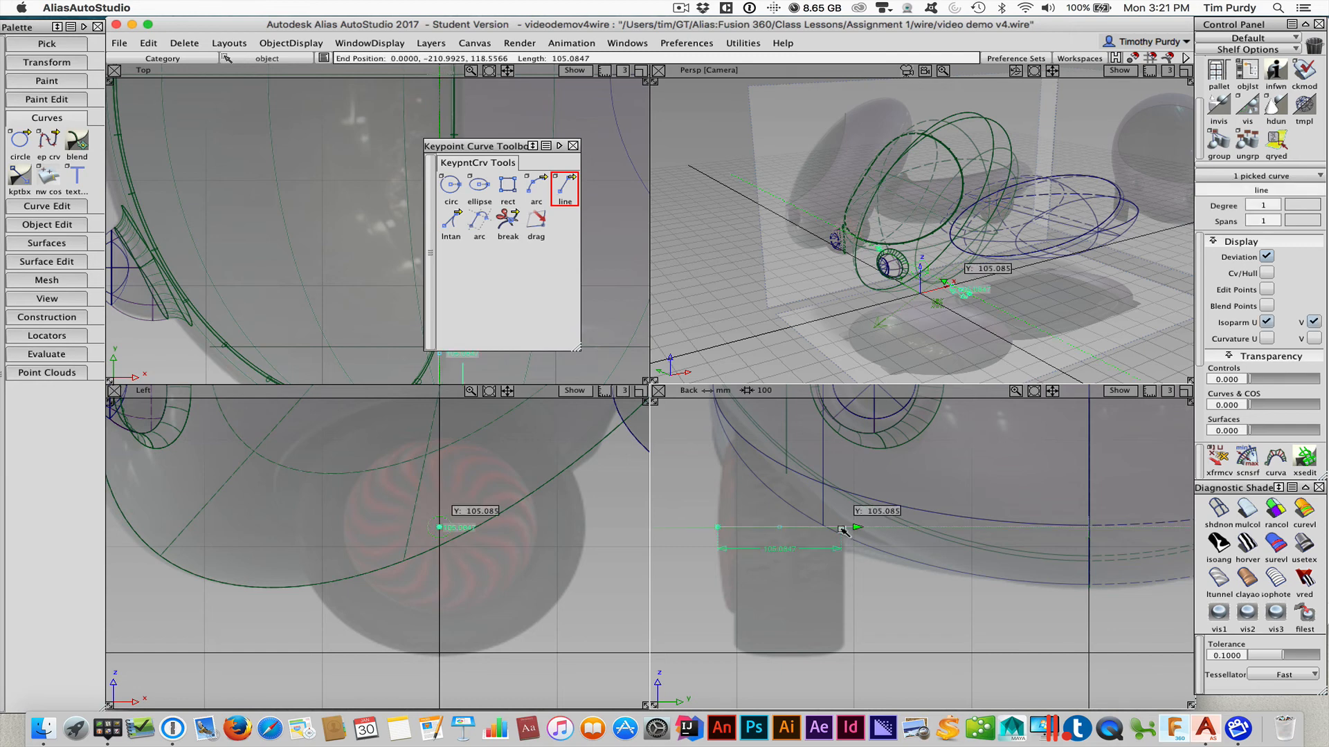
left_click_drag(844, 553, 844, 557)
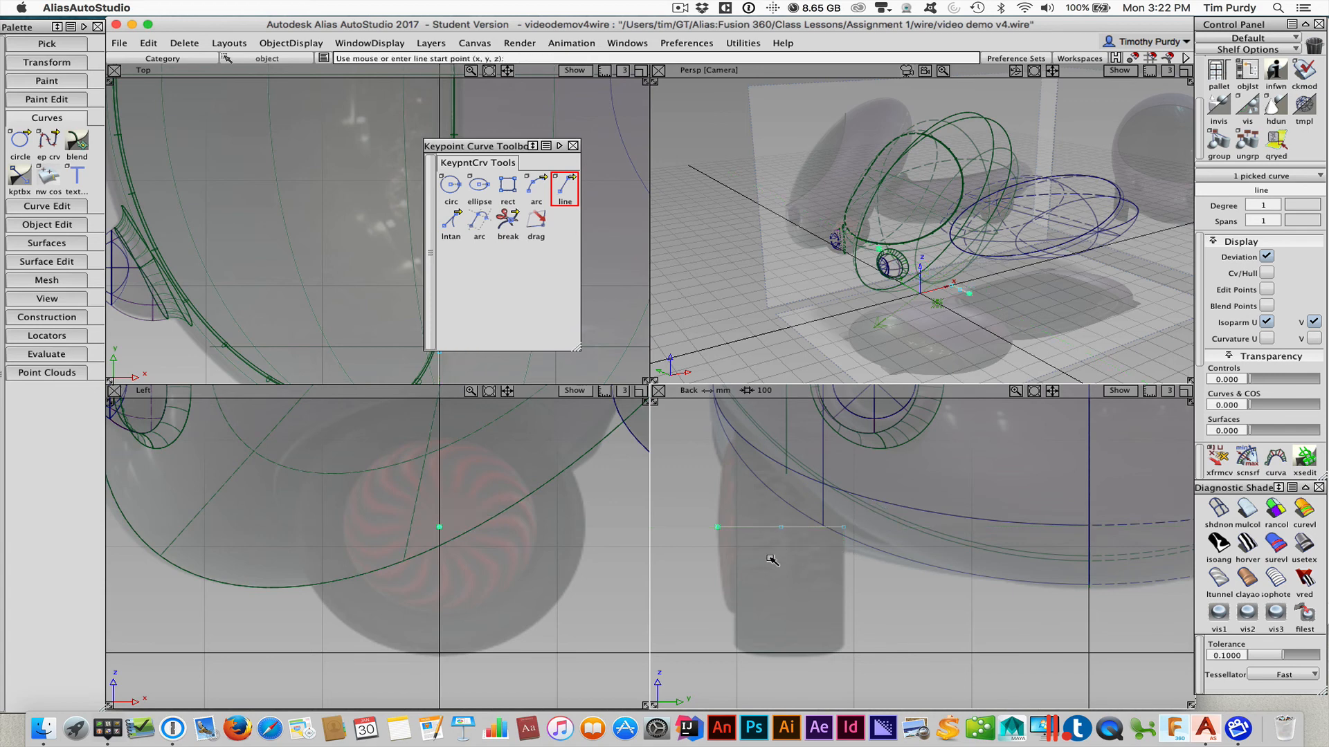
left_click(785, 580, "ctrl+shift")
left_click(779, 549)
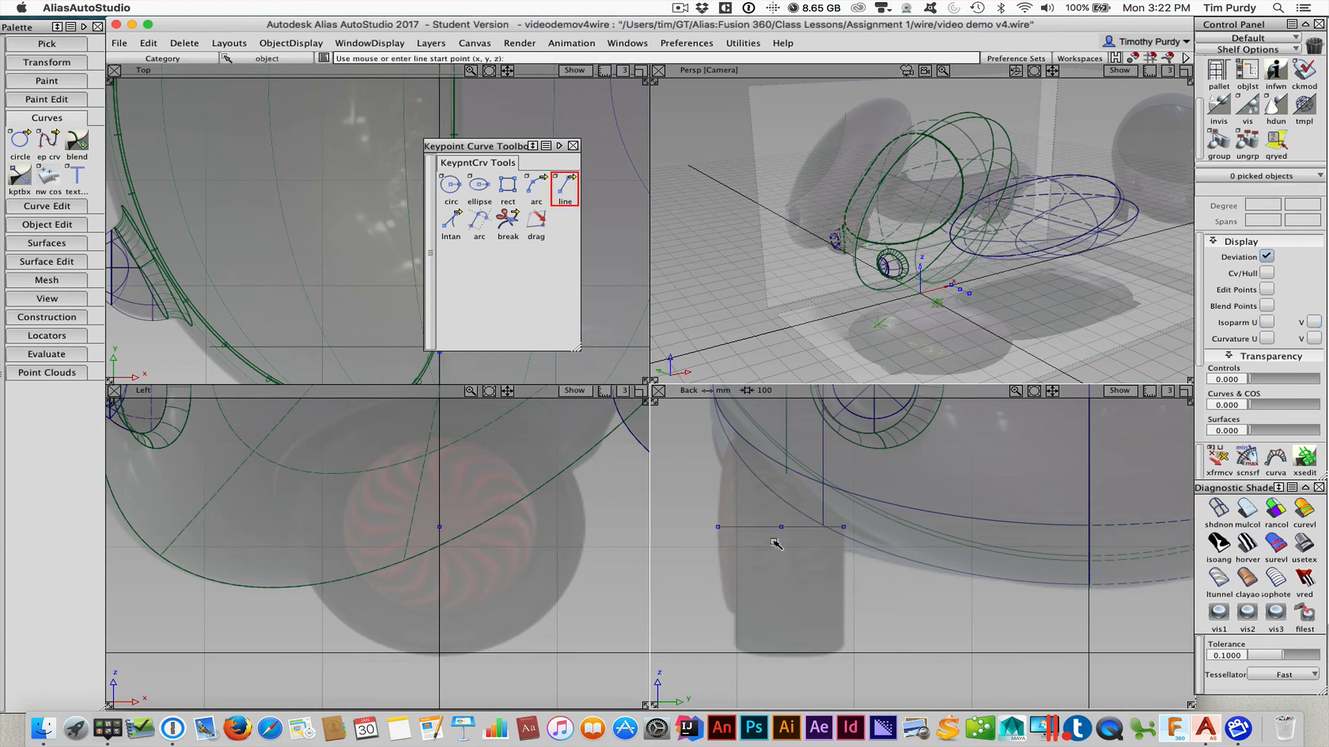
left_click(573, 146)
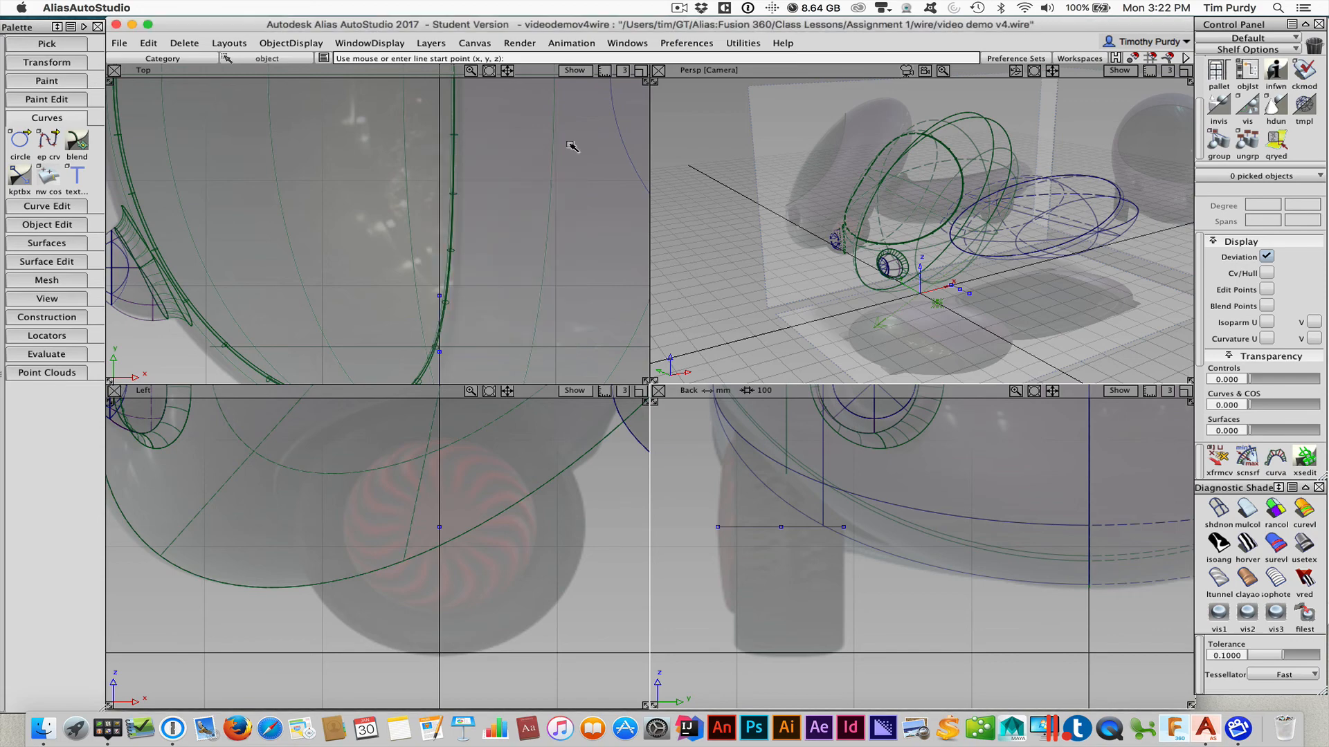
left_click(738, 477, "ctrl+shift")
left_click_drag(739, 478, 737, 515, "ctrl+shift")
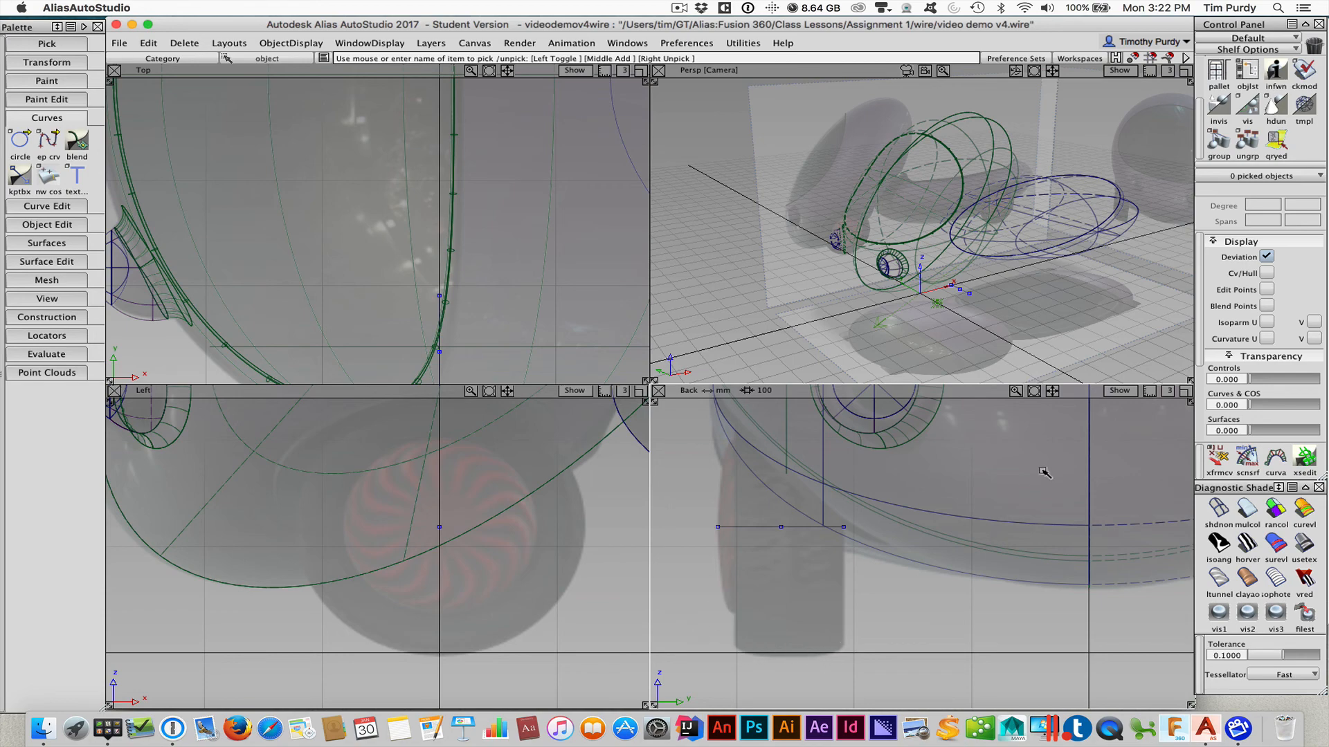
- Maximize the Back view and set the preset grid to 10 subdivisions in all windows
left_click(1187, 392)
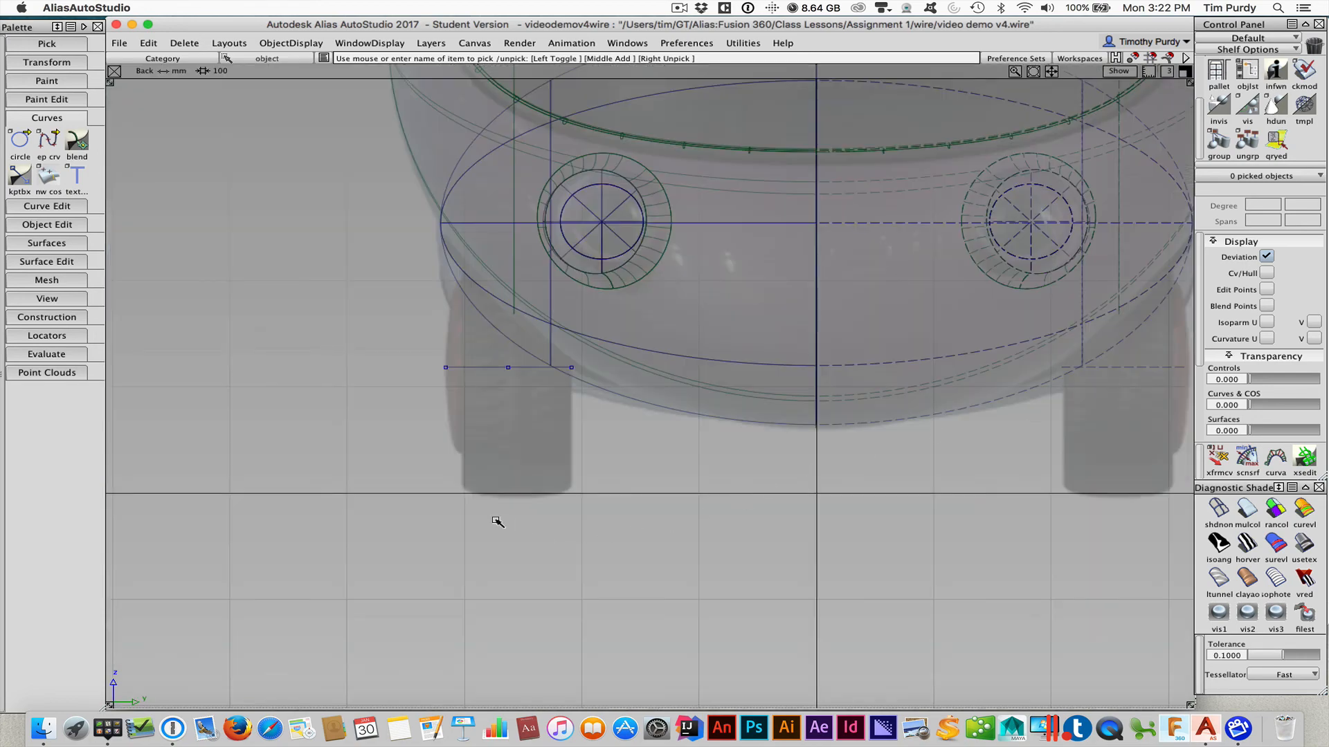
right_click_drag(496, 522, 526, 514, "alt+shift")
middle_click_drag(535, 509, 627, 490, "alt+shift")
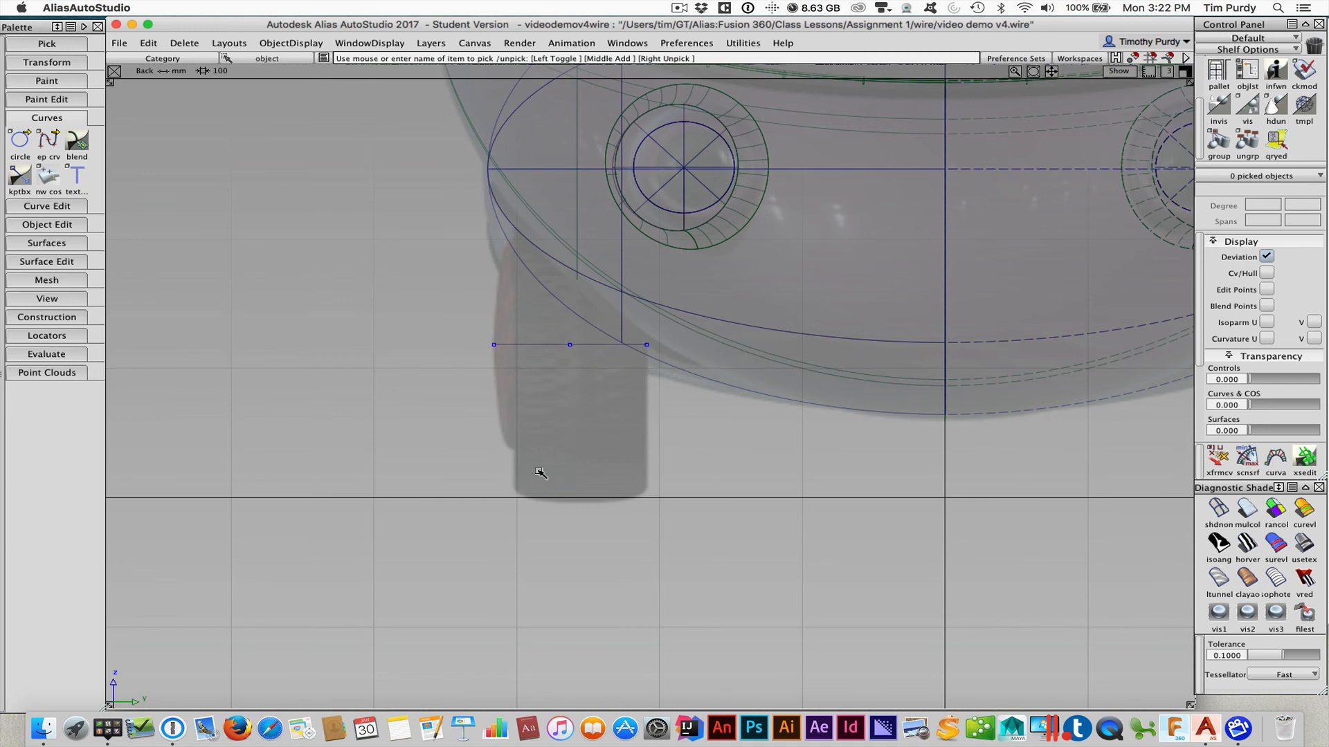
right_click_drag(495, 484, 538, 477, "alt+shift")
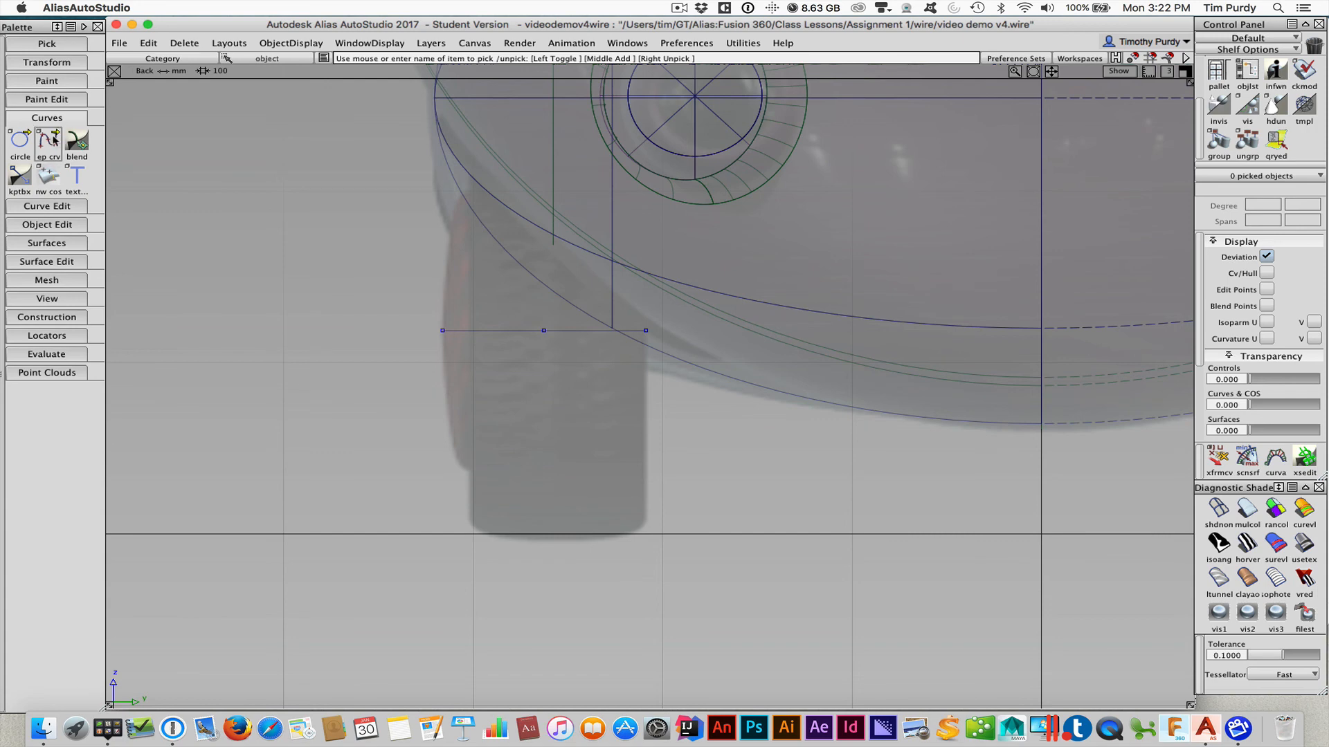
left_click(47, 318)
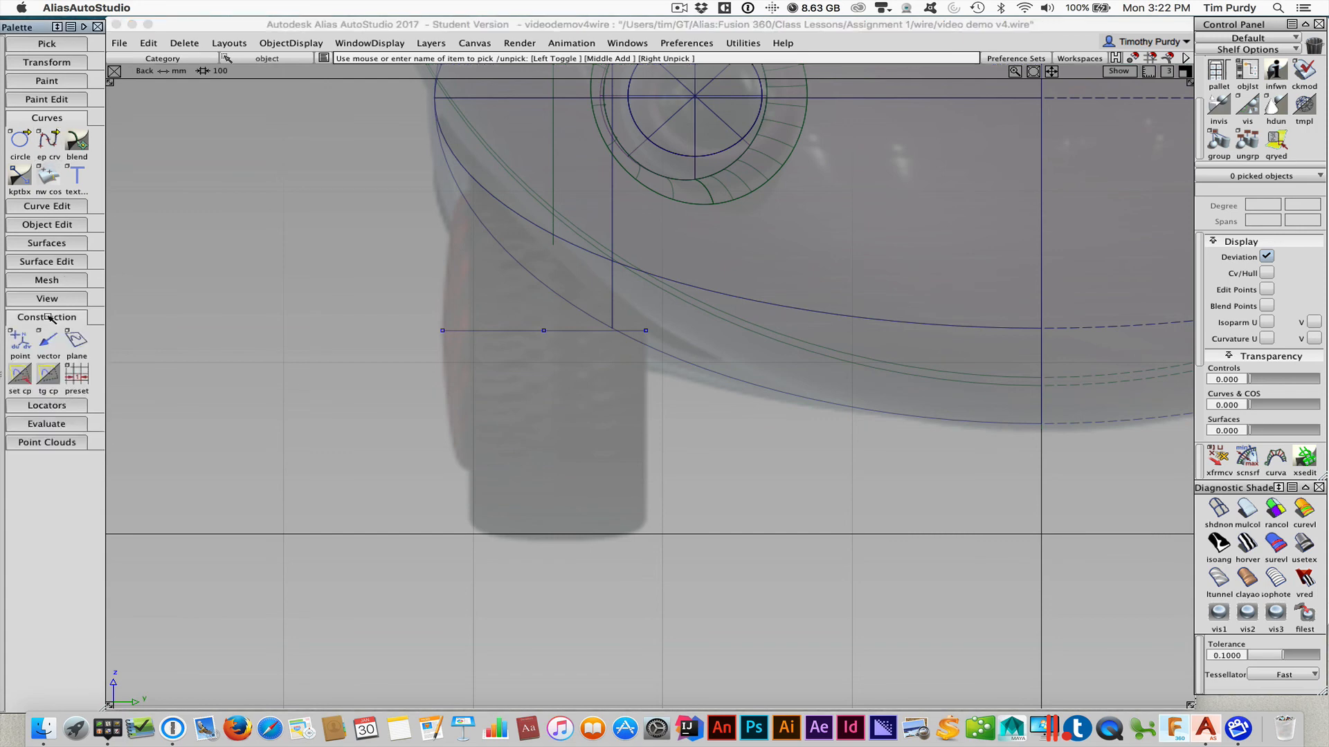
double_click(77, 377)
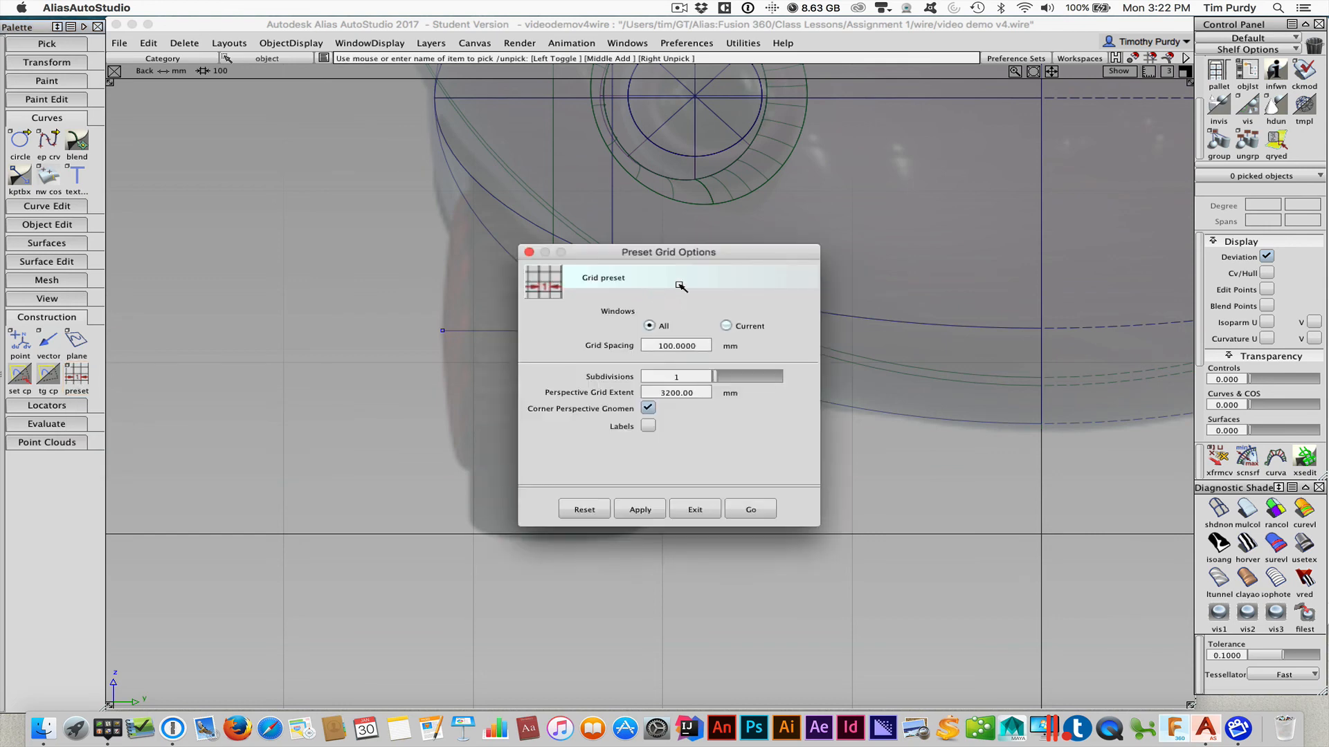
left_click_drag(697, 252, 411, 224)
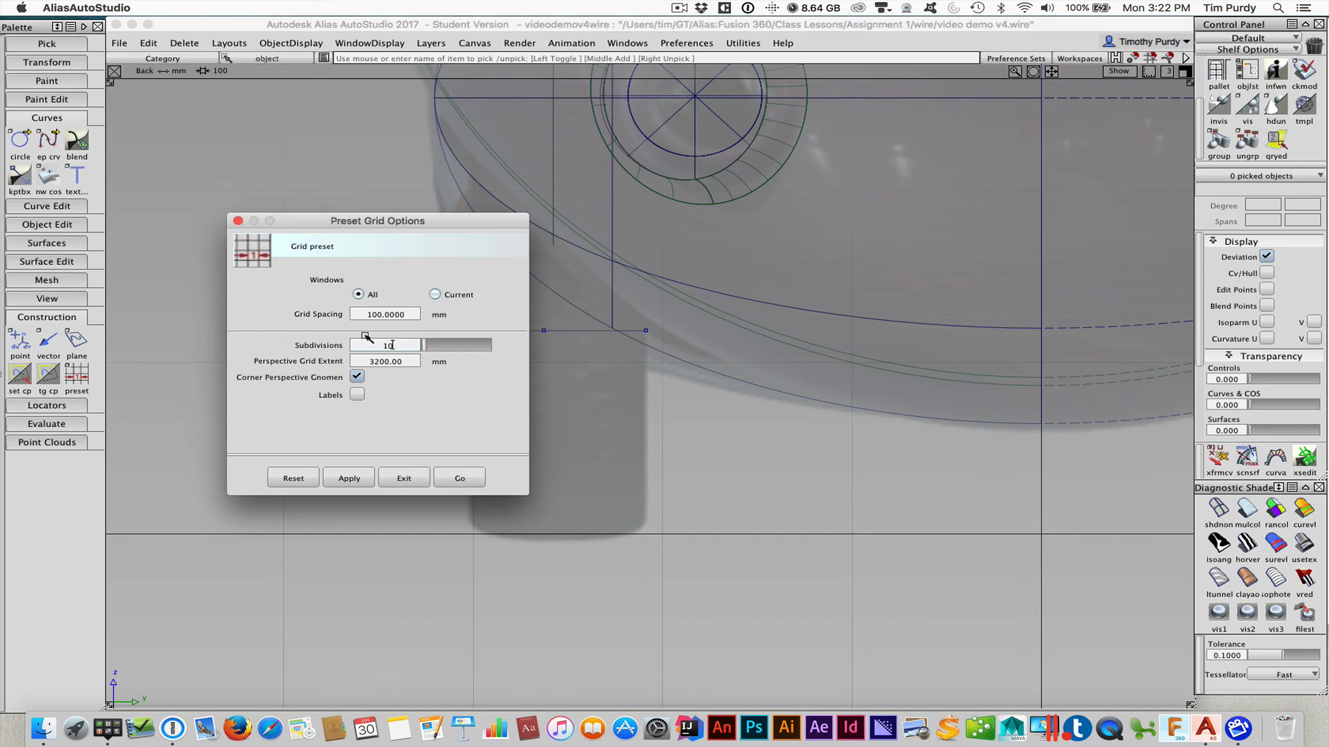
key("Tab")
left_click(462, 478)
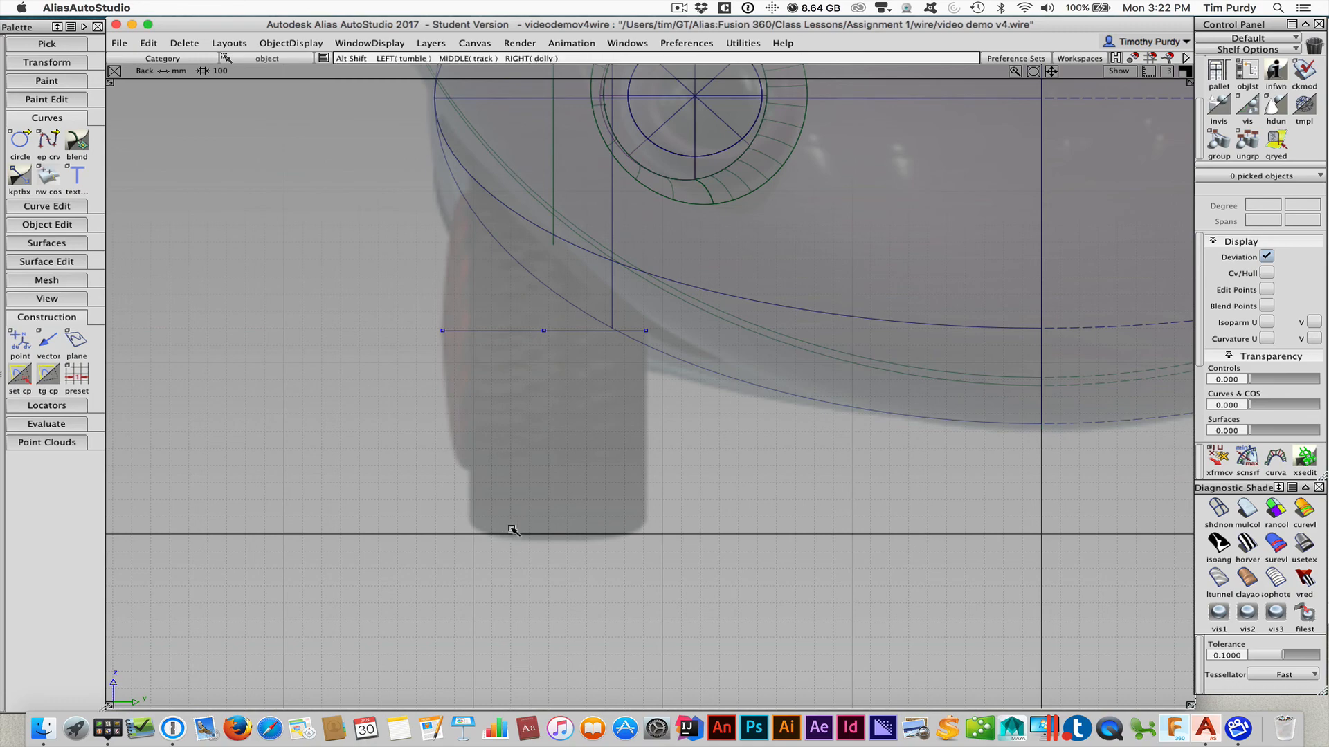
- Try grid snap by placing a trial six-point edit point curve across and beside the wheel reference
right_click_drag(512, 529, 549, 522, "alt+shift")
middle_click_drag(549, 522, 607, 443, "alt+shift")
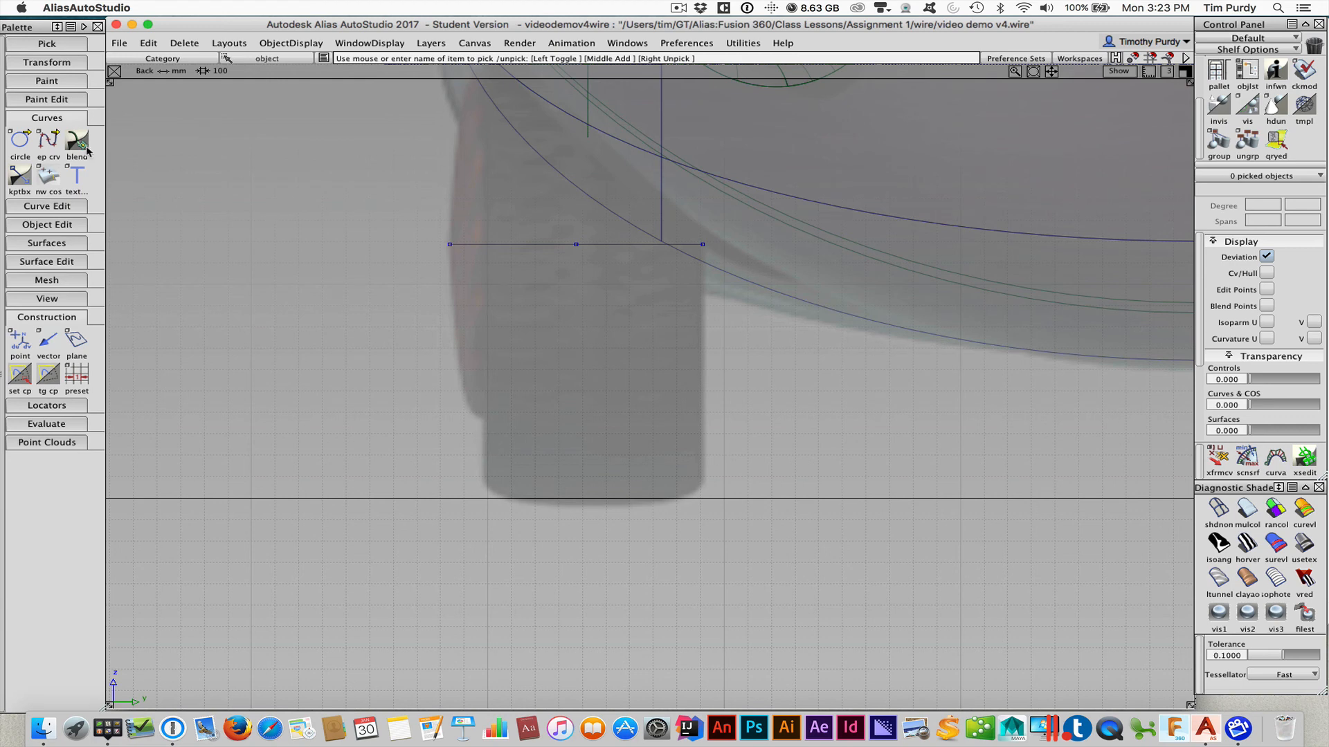
right_click(43, 132)
mouse_move(80, 139)
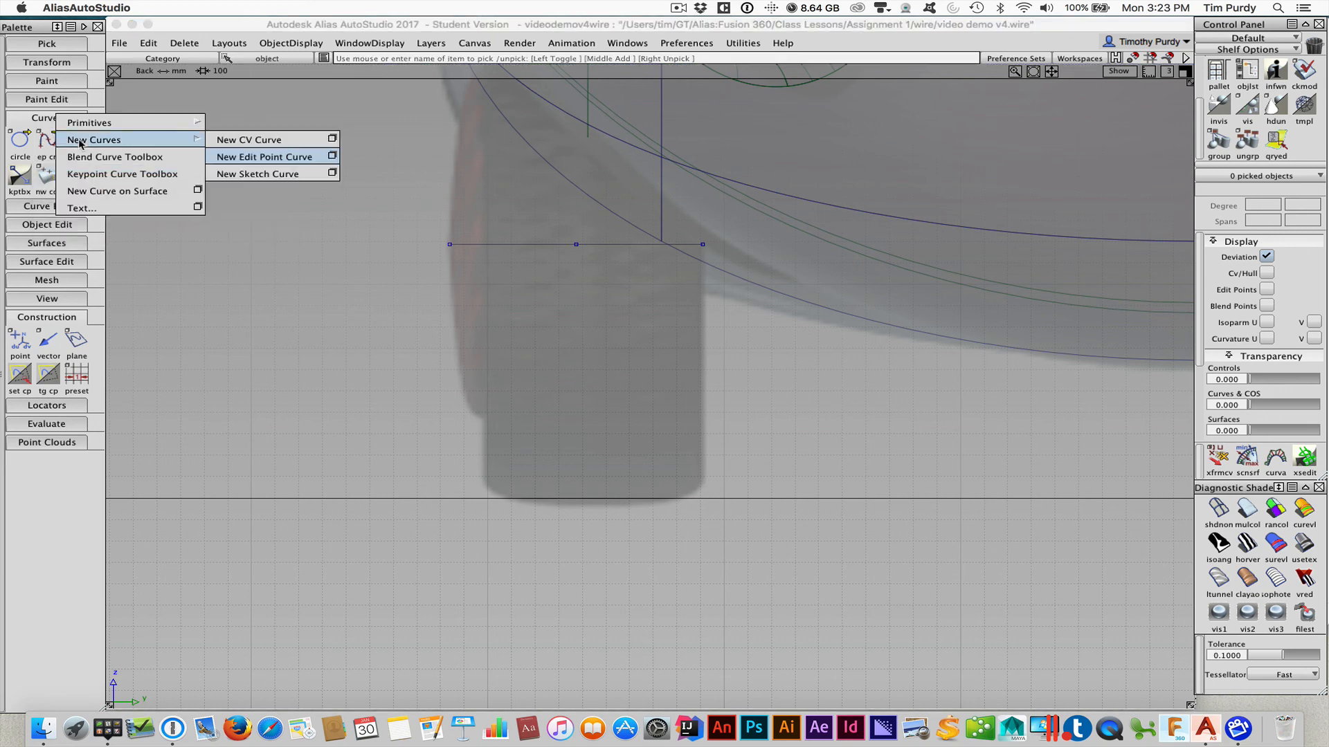
left_click(244, 158)
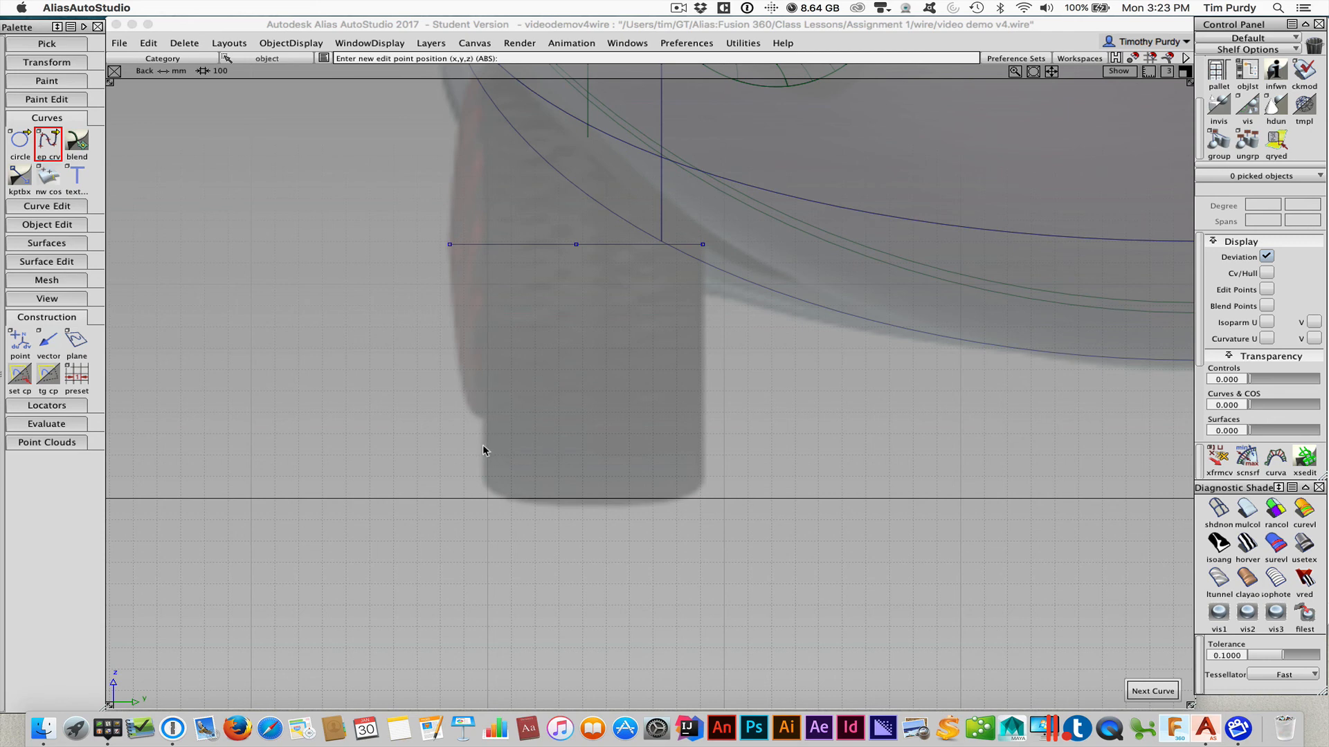
left_click(1152, 61)
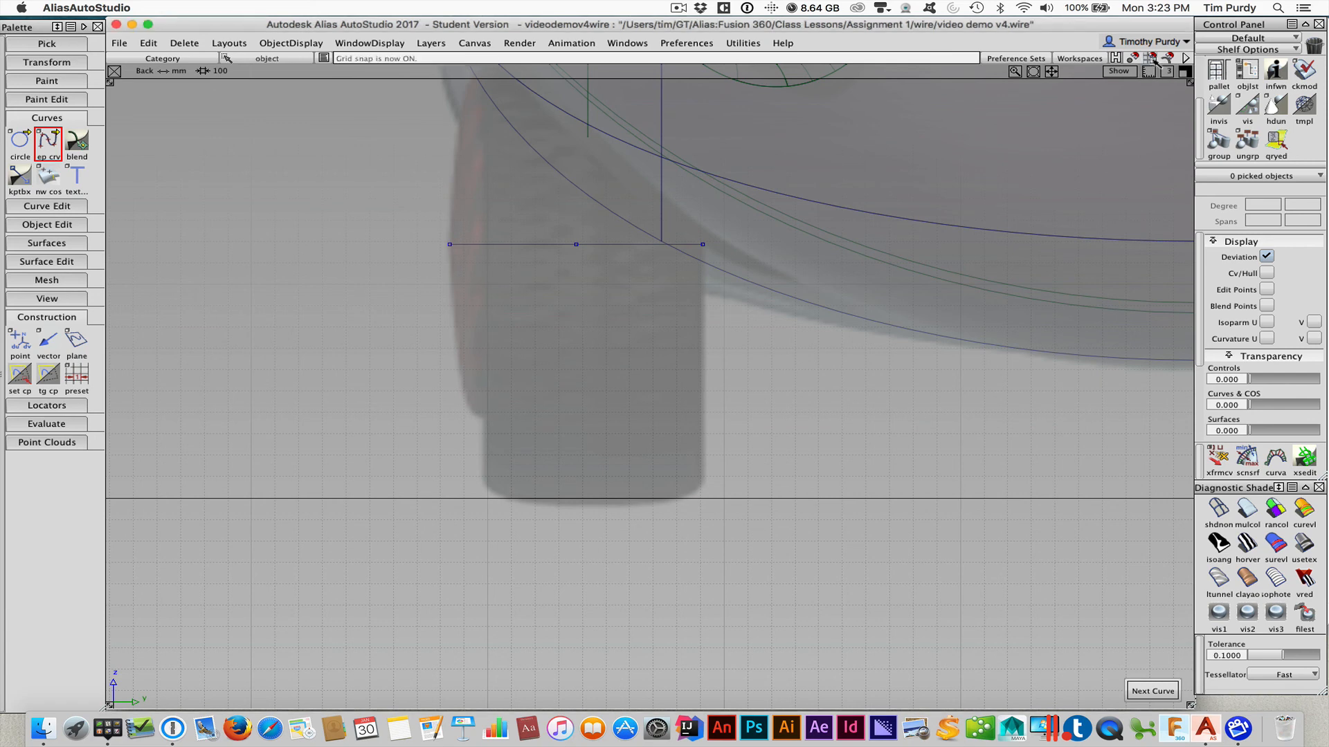
left_click(724, 392)
left_click(818, 412)
left_click(771, 477)
left_click(677, 477)
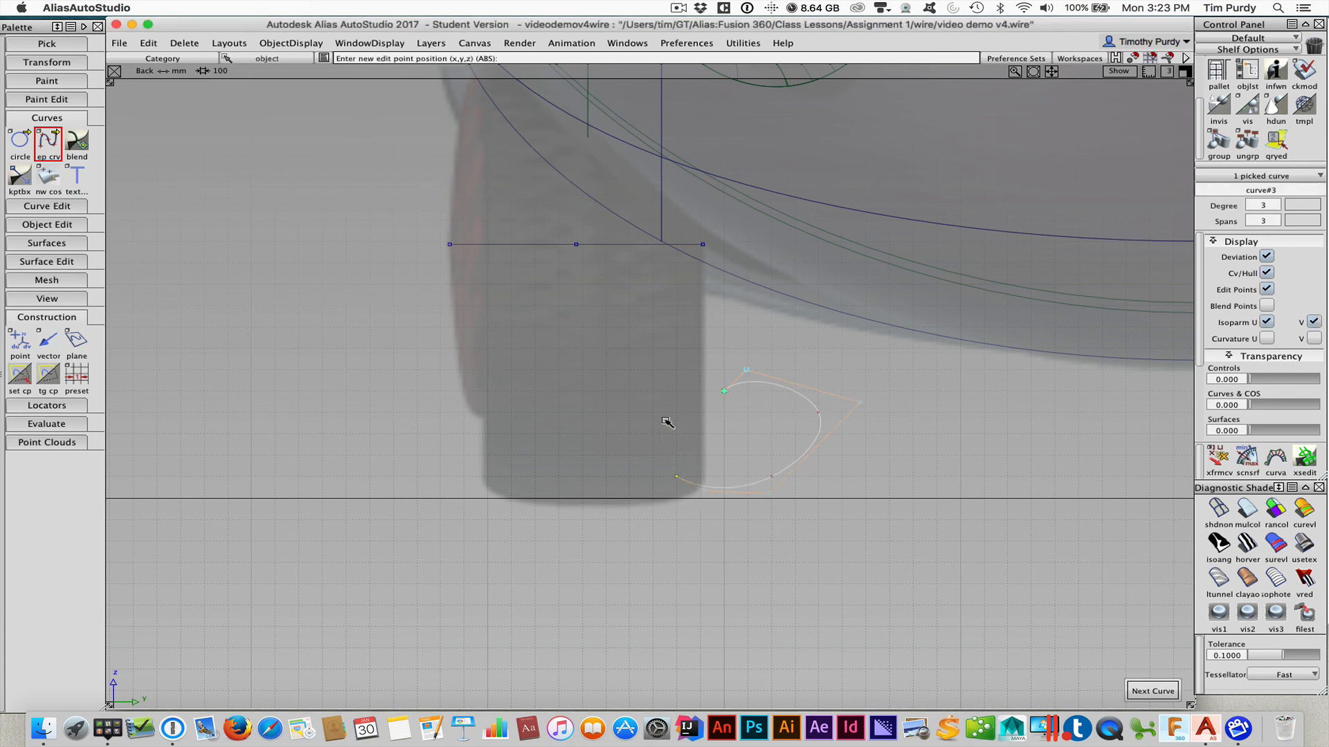
left_click(676, 413)
left_click(628, 371)
- Delete the trial edit point curve and turn grid snap off
left_click_drag(789, 509, 787, 453, "ctrl+shift")
left_click(798, 481)
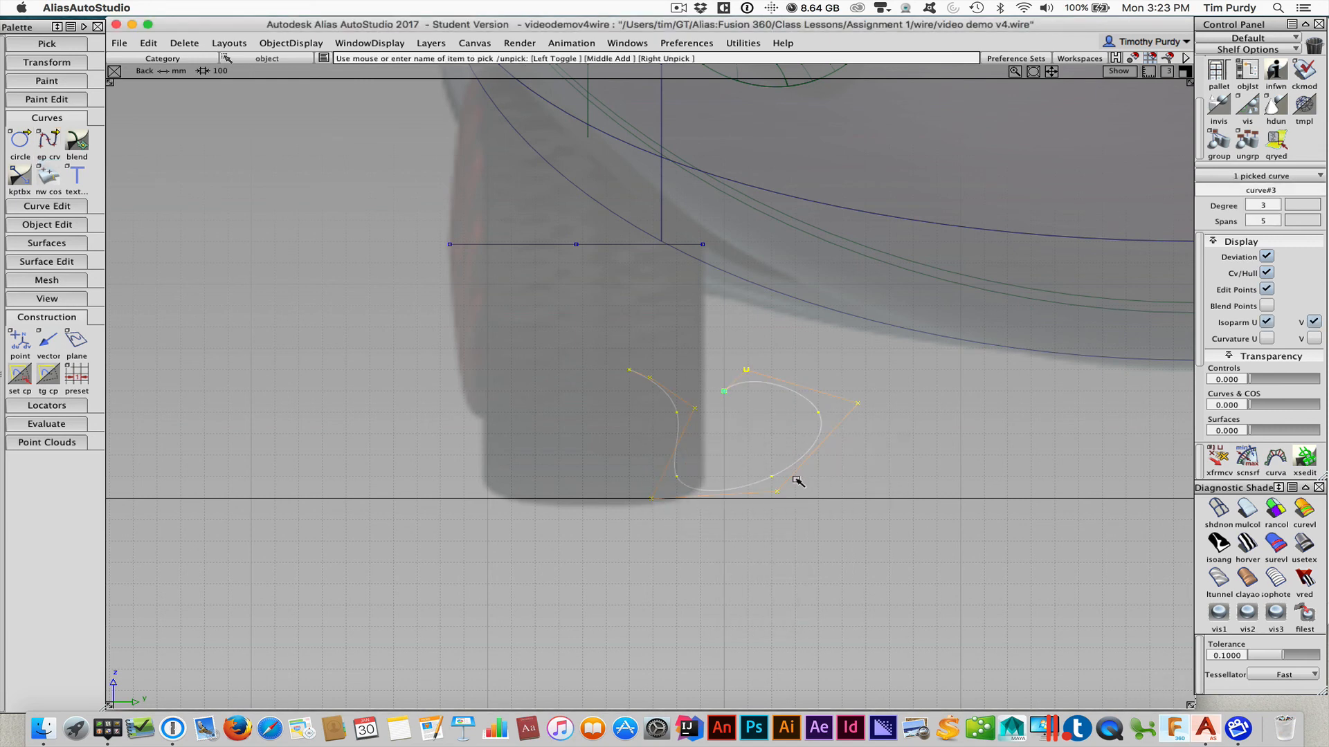
key("Delete")
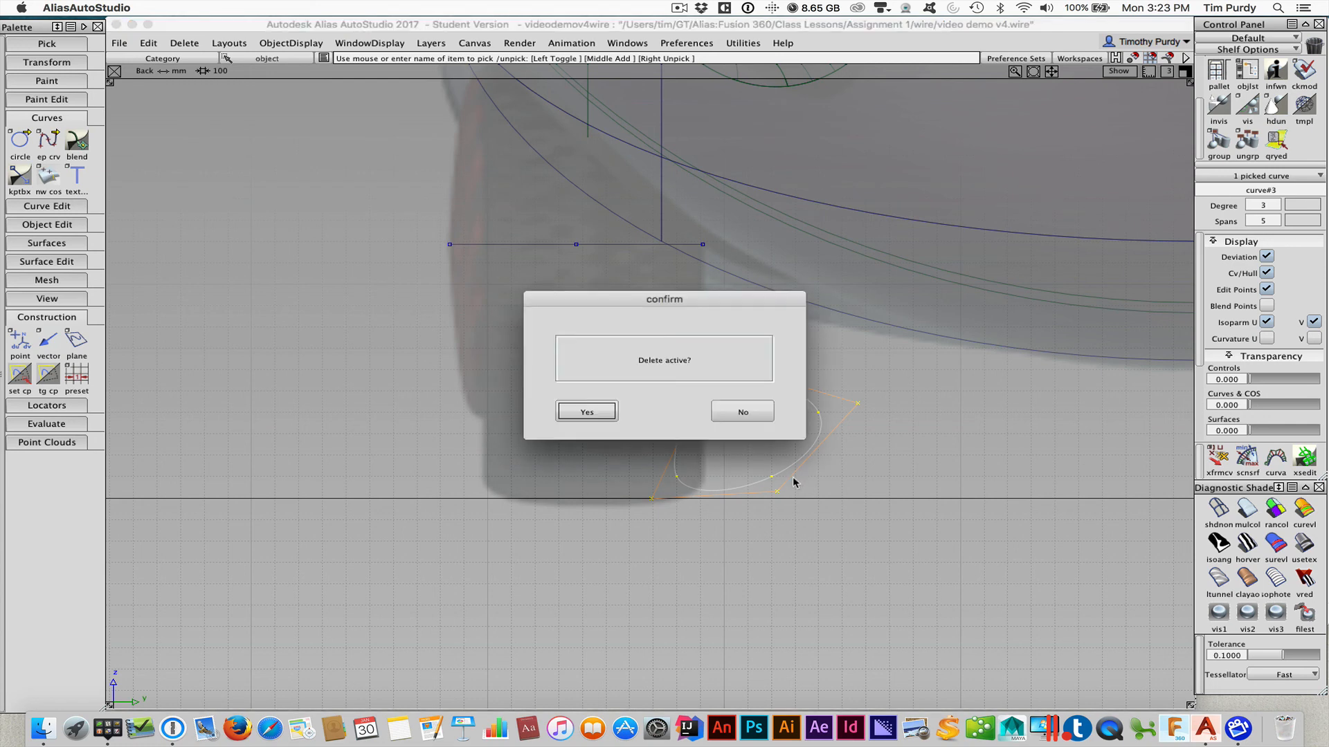
left_click(587, 411)
left_click(1151, 57)
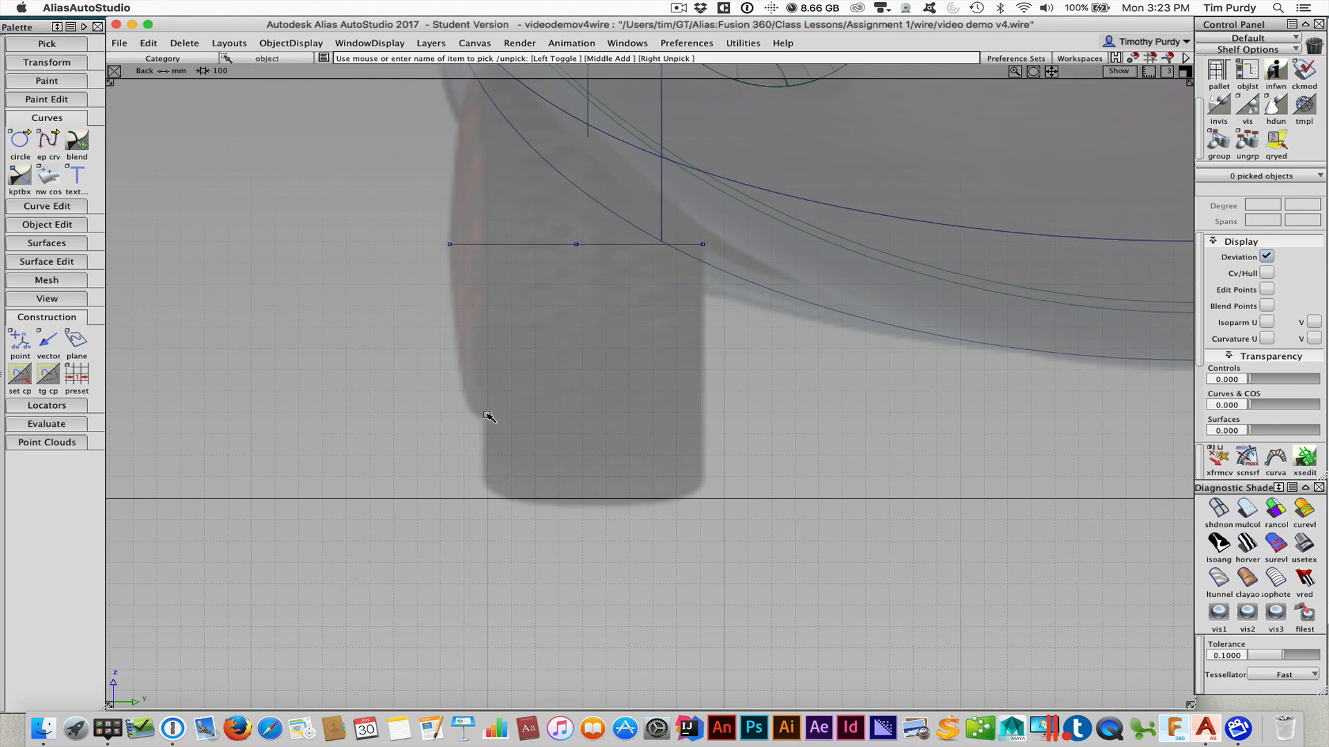
- Trace the tire's lower outline with a seven-point edit point curve placed on grid intersections, from one side wall around to the other
left_click(50, 143)
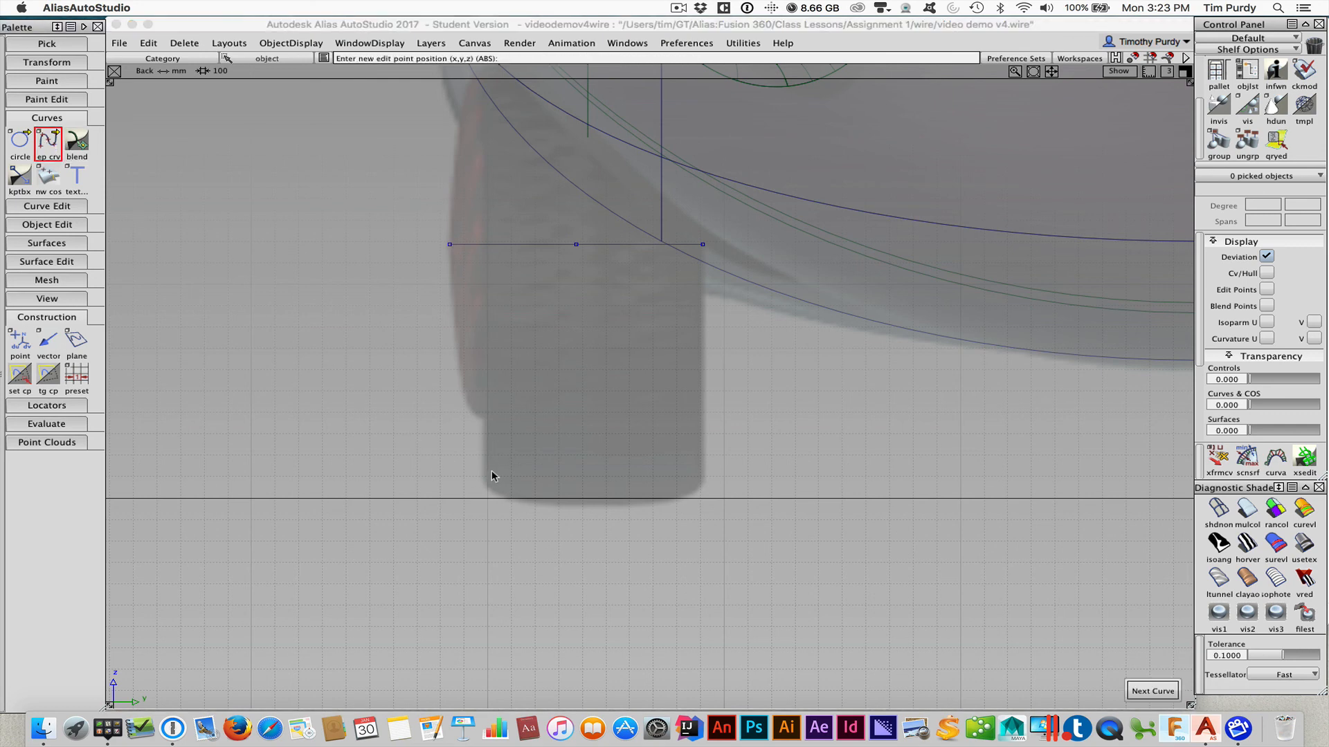
left_click(488, 414)
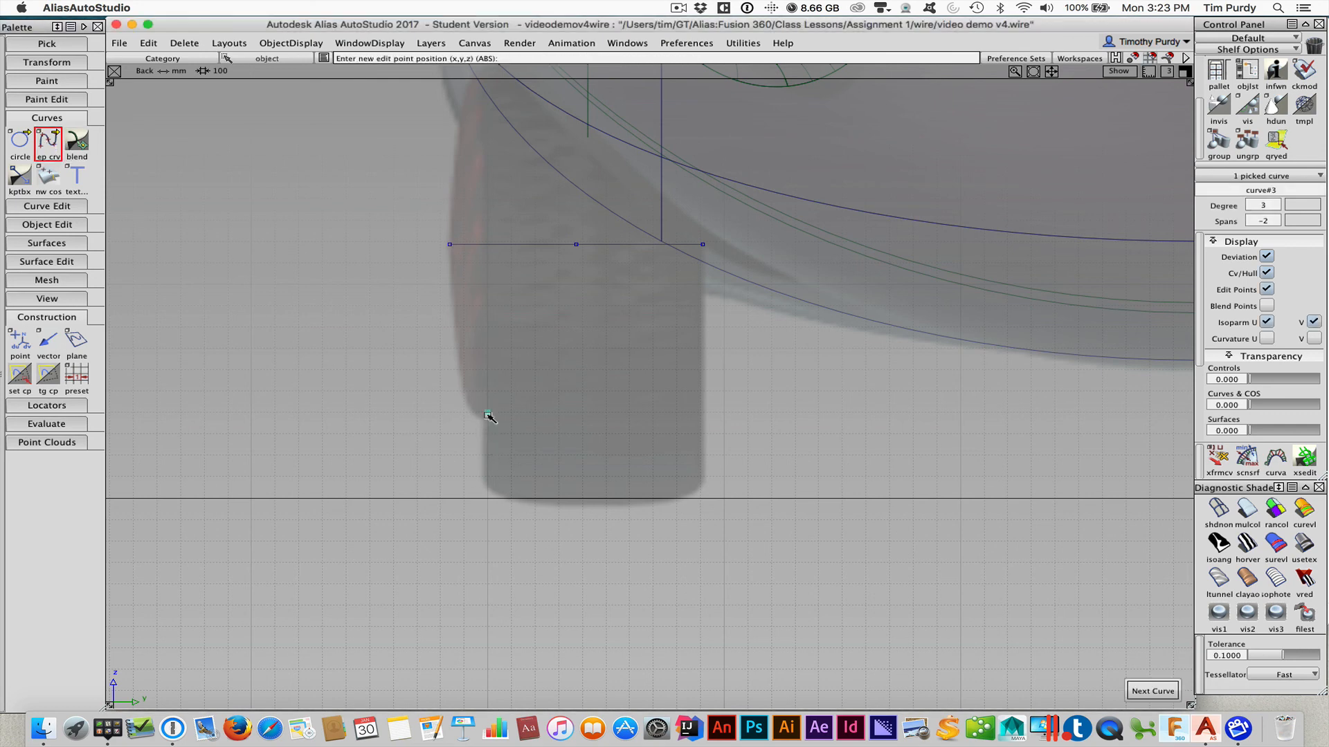
left_click(487, 476)
left_click(513, 499)
left_click(582, 499)
left_click(676, 498)
left_click(700, 477)
- Center the profile's bottom middle edit point between the two lower corners and clear the selection
left_click_drag(607, 537, 570, 510, "ctrl+shift")
left_click(597, 490, "ctrl+shift")
mouse_move(600, 533)
middle_mouse_down("ctrl+shift")
mouse_move(597, 502)
mouse_move(583, 521)
mouse_move(596, 519)
middle_mouse_up("ctrl+shift")
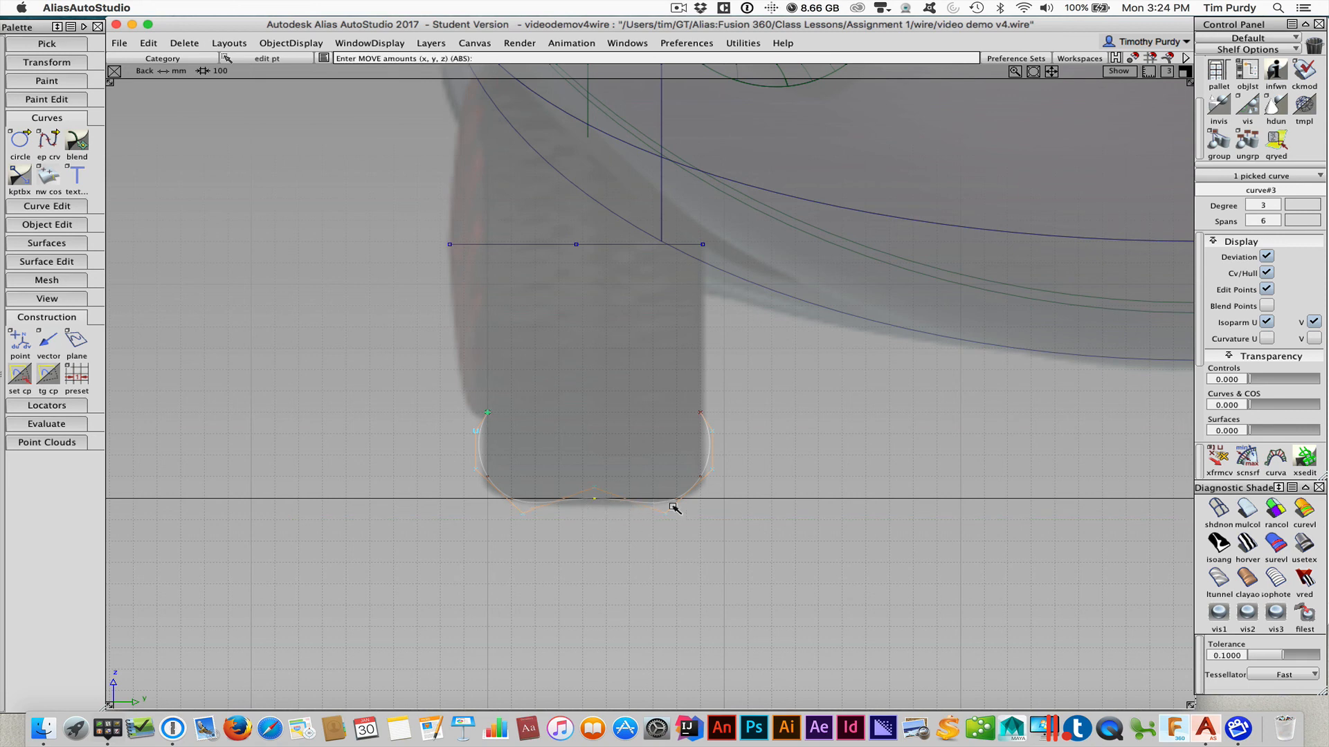
left_click_drag(614, 540, 605, 510, "ctrl+shift")
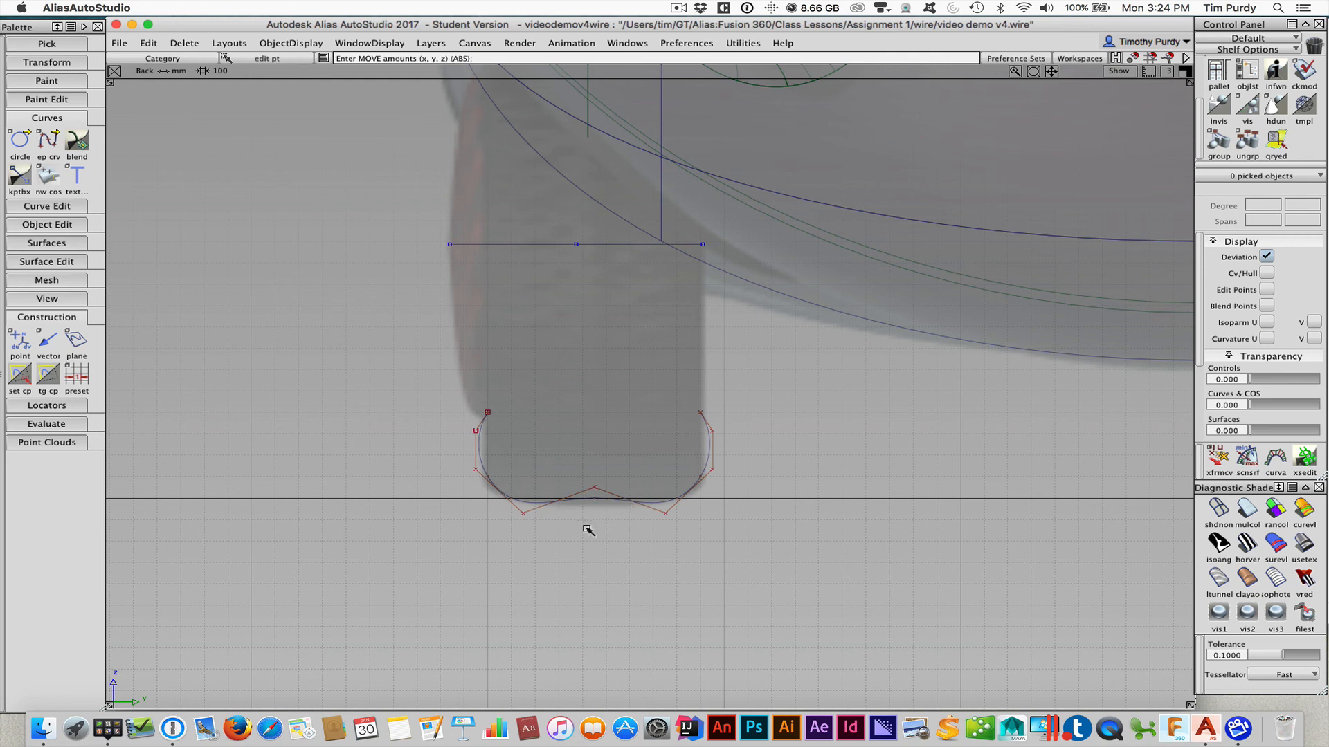
- Pick the three control vertices along the profile's bottom edge and activate Move
left_click(555, 544, "ctrl+shift")
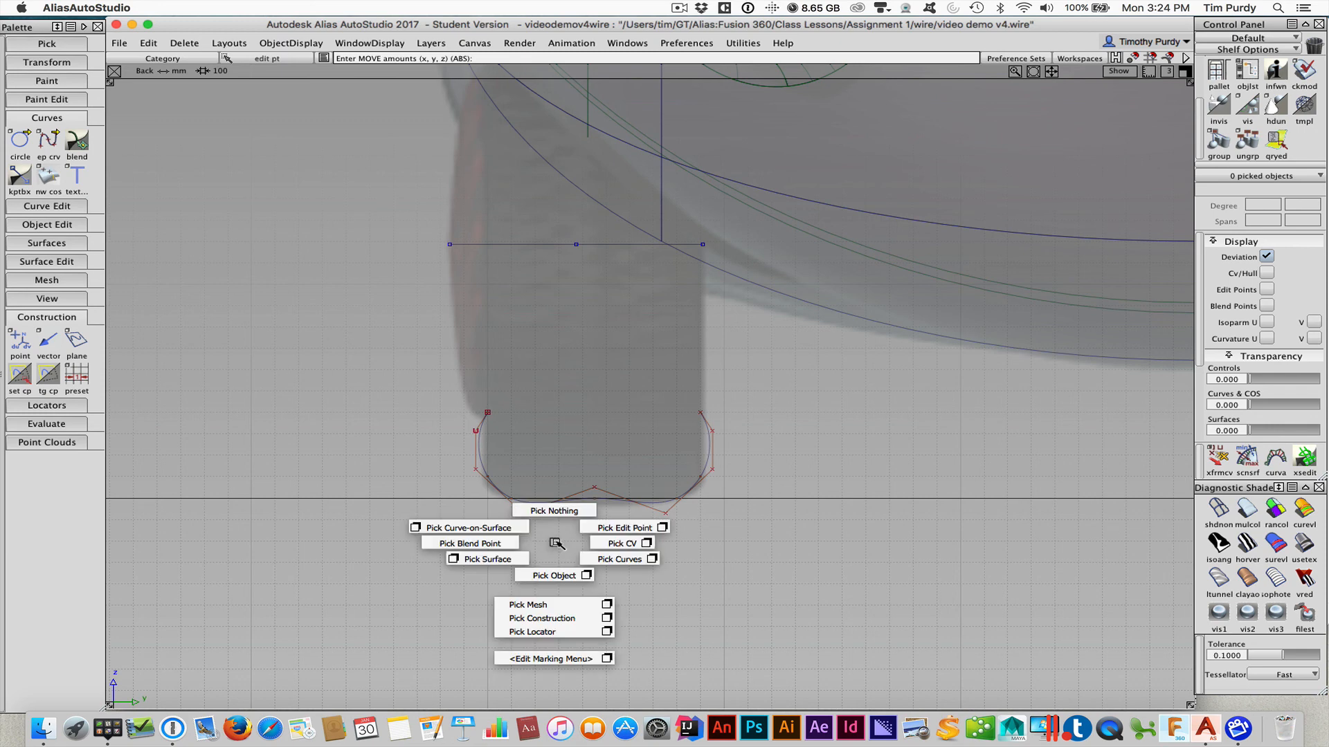
left_click_drag(557, 544, 584, 528, "ctrl+shift")
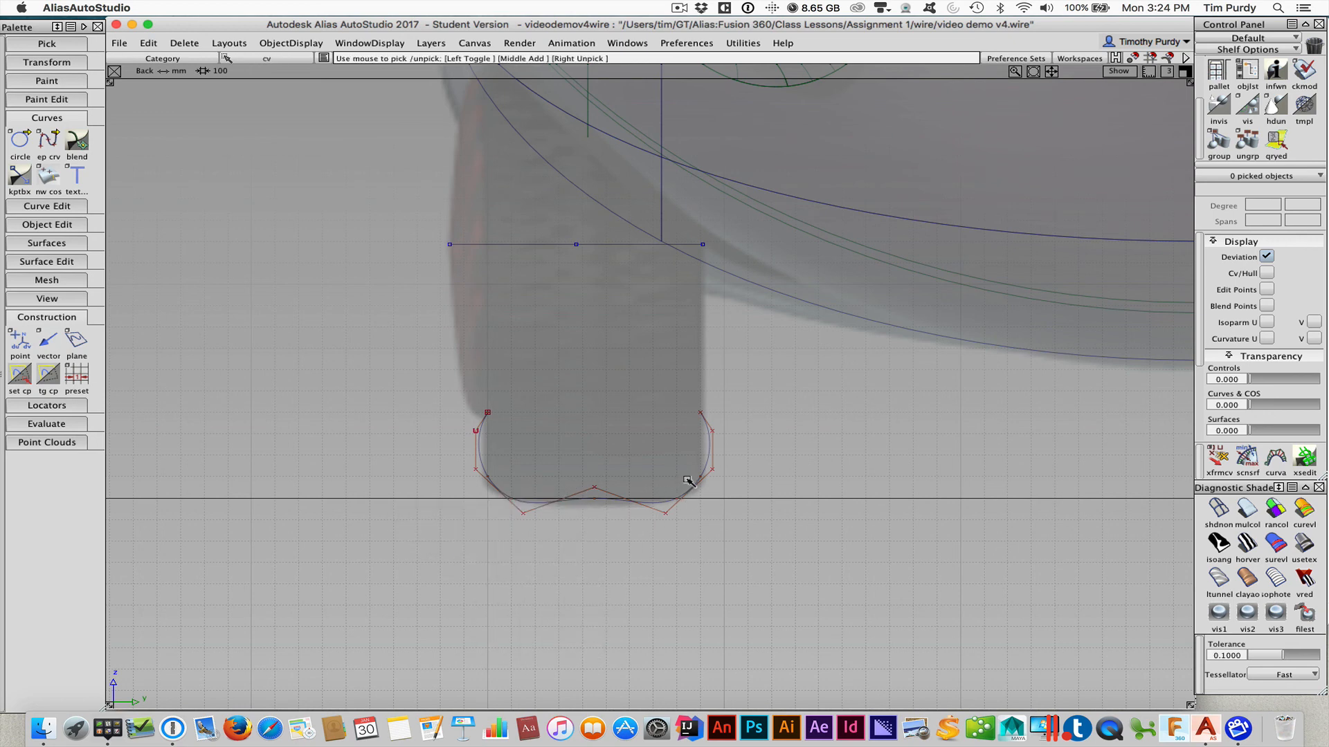
left_click_drag(686, 480, 514, 531)
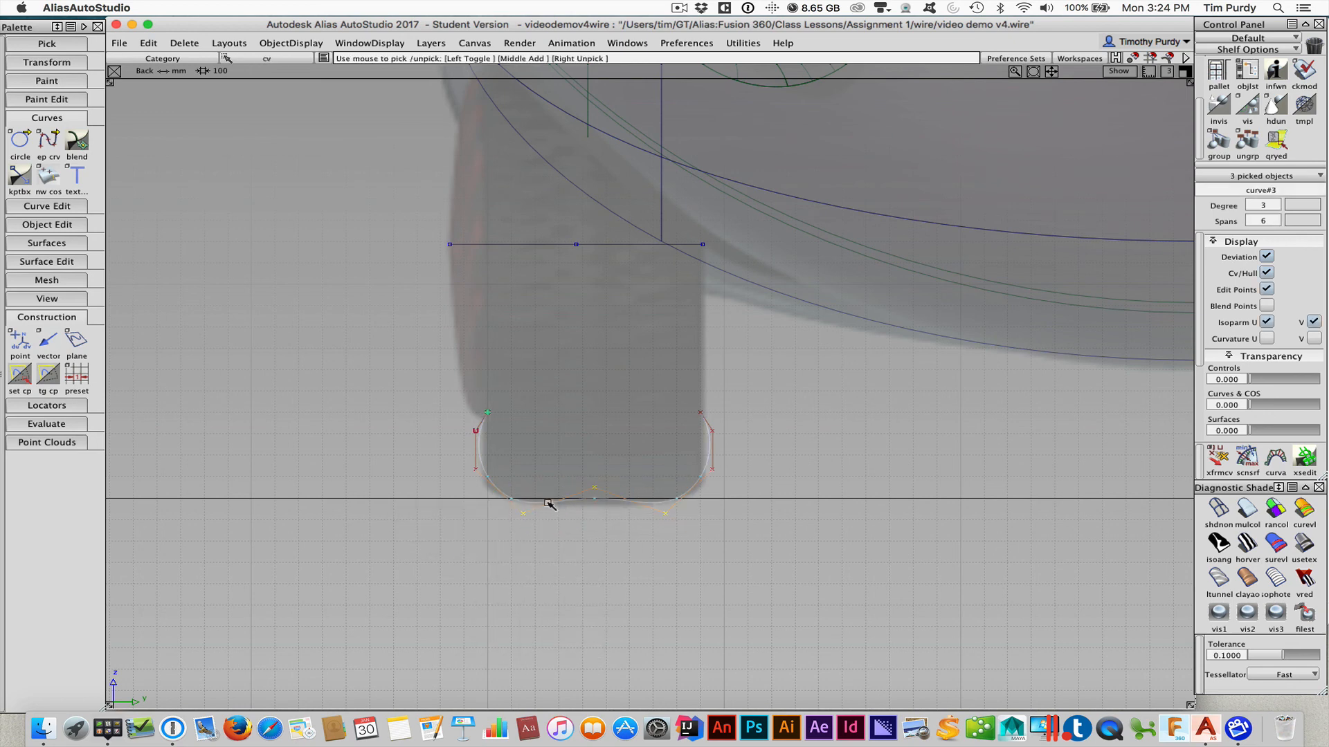
middle_click_drag(569, 537, 571, 510, "ctrl+shift")
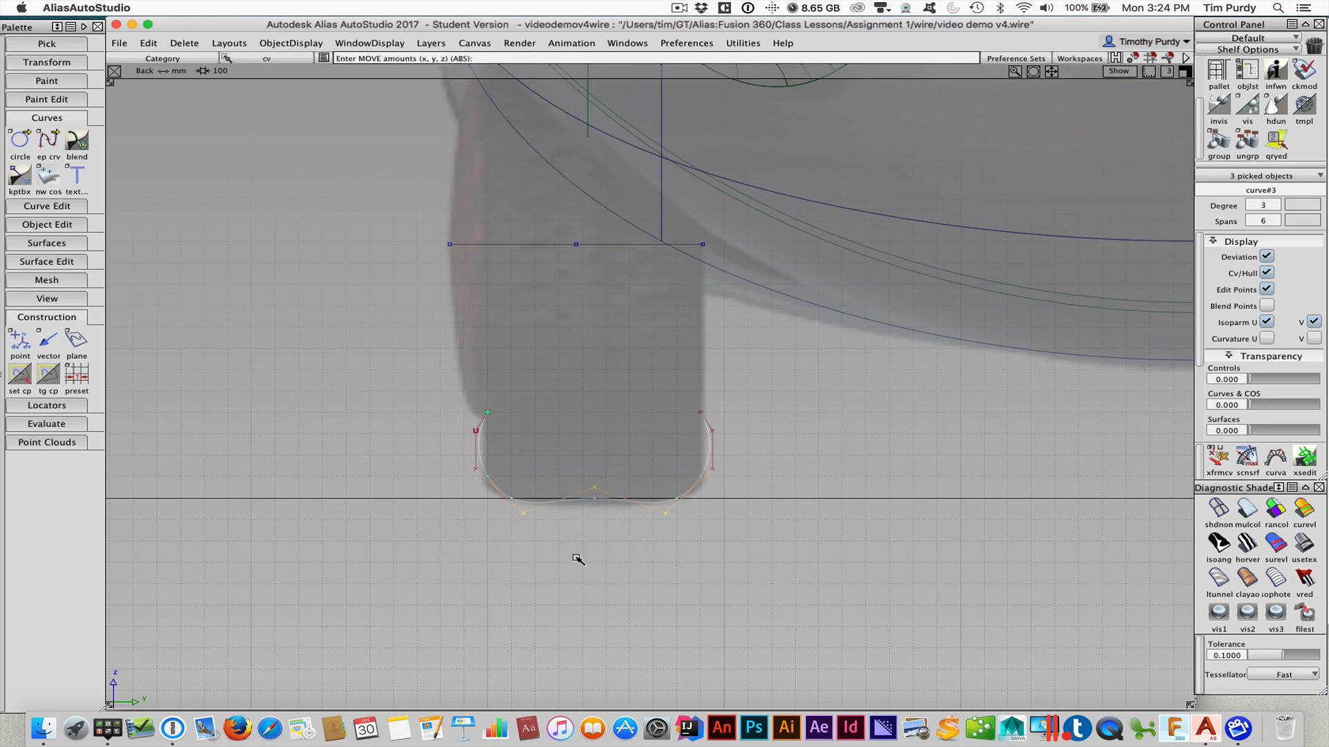
- Try moving the three bottom control vertices straight down about 11.6 mm and undo the move
right_click_drag(578, 559, 559, 583)
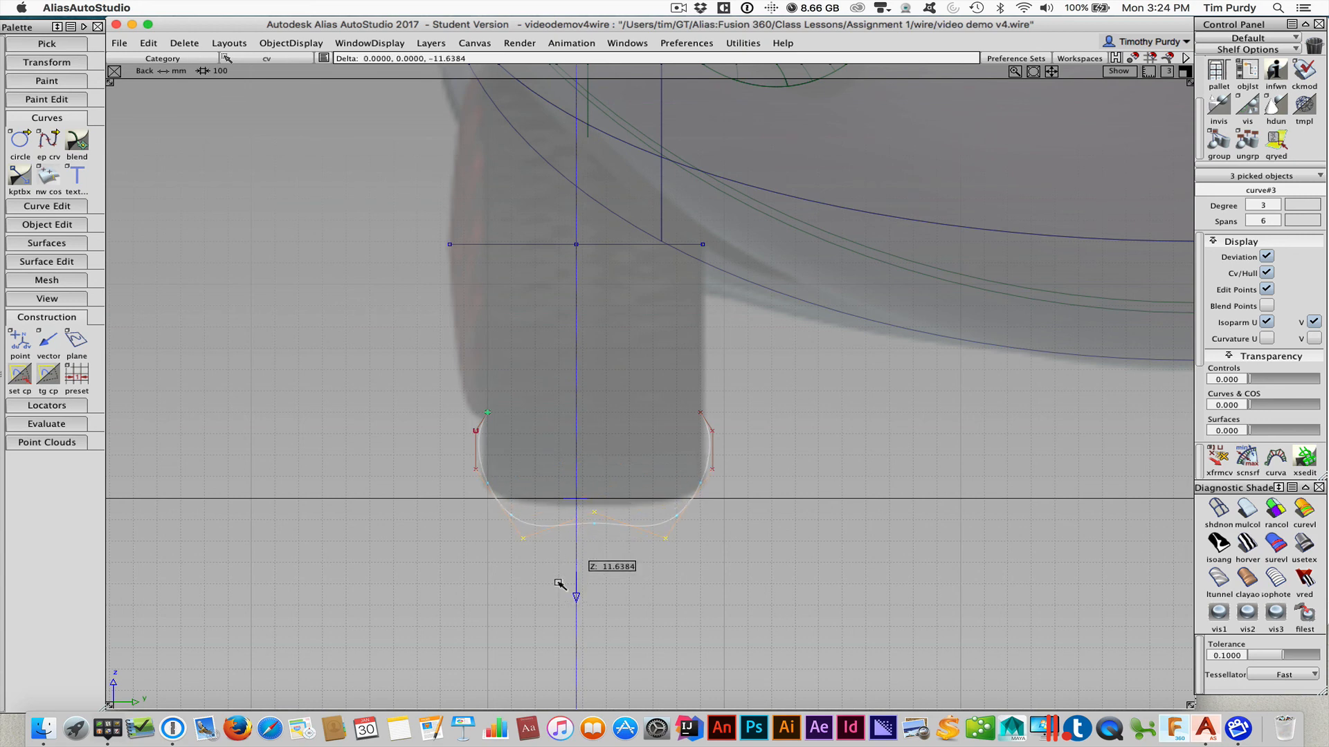
right_click_drag(560, 585, 560, 585)
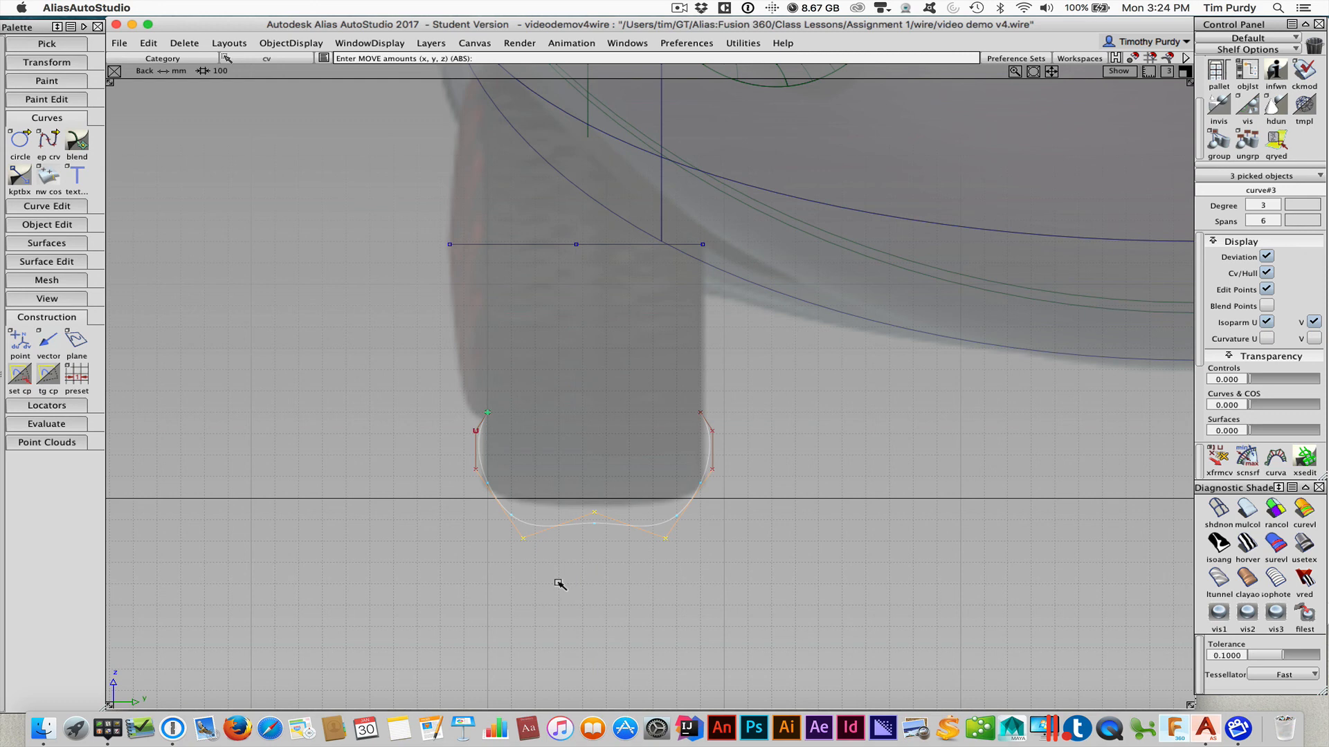
key("super+z")
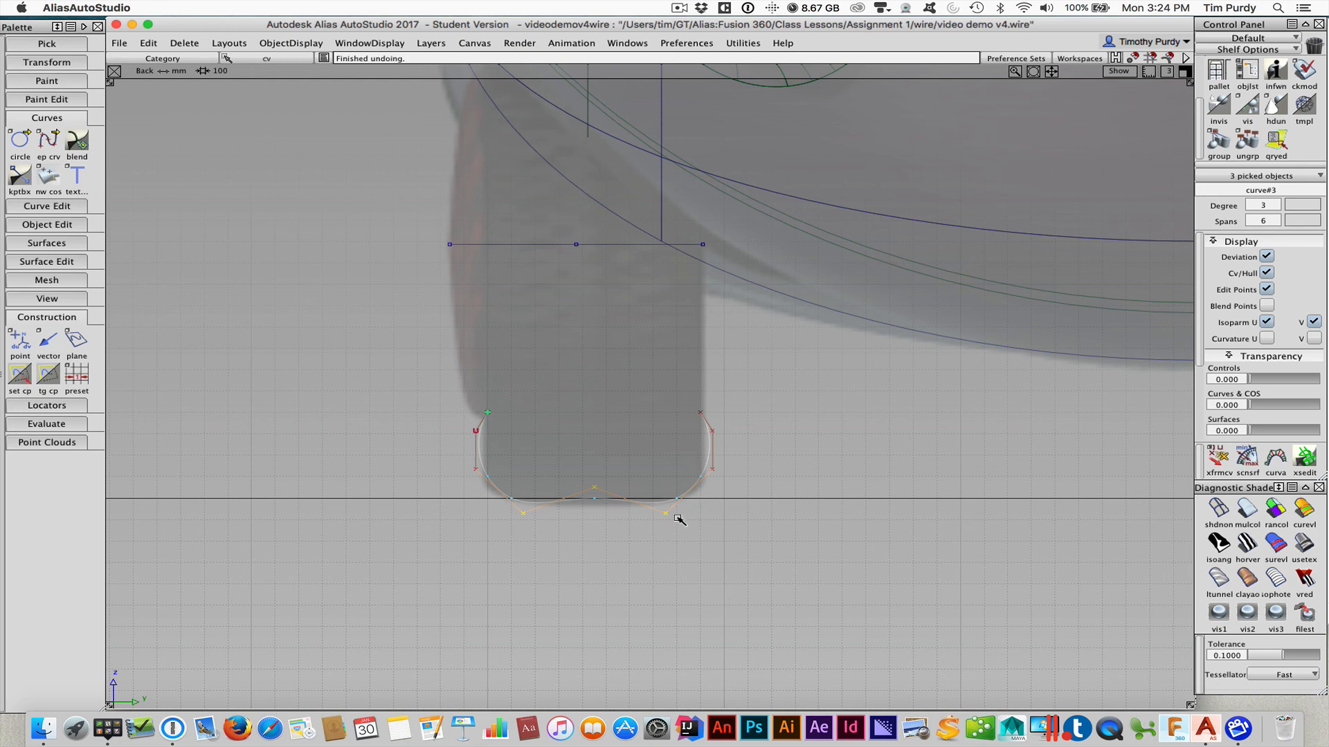
- Level the three bottom control vertices with a vertical grid-snapped move and place them on the ground line
right_click_drag(677, 522, 679, 522)
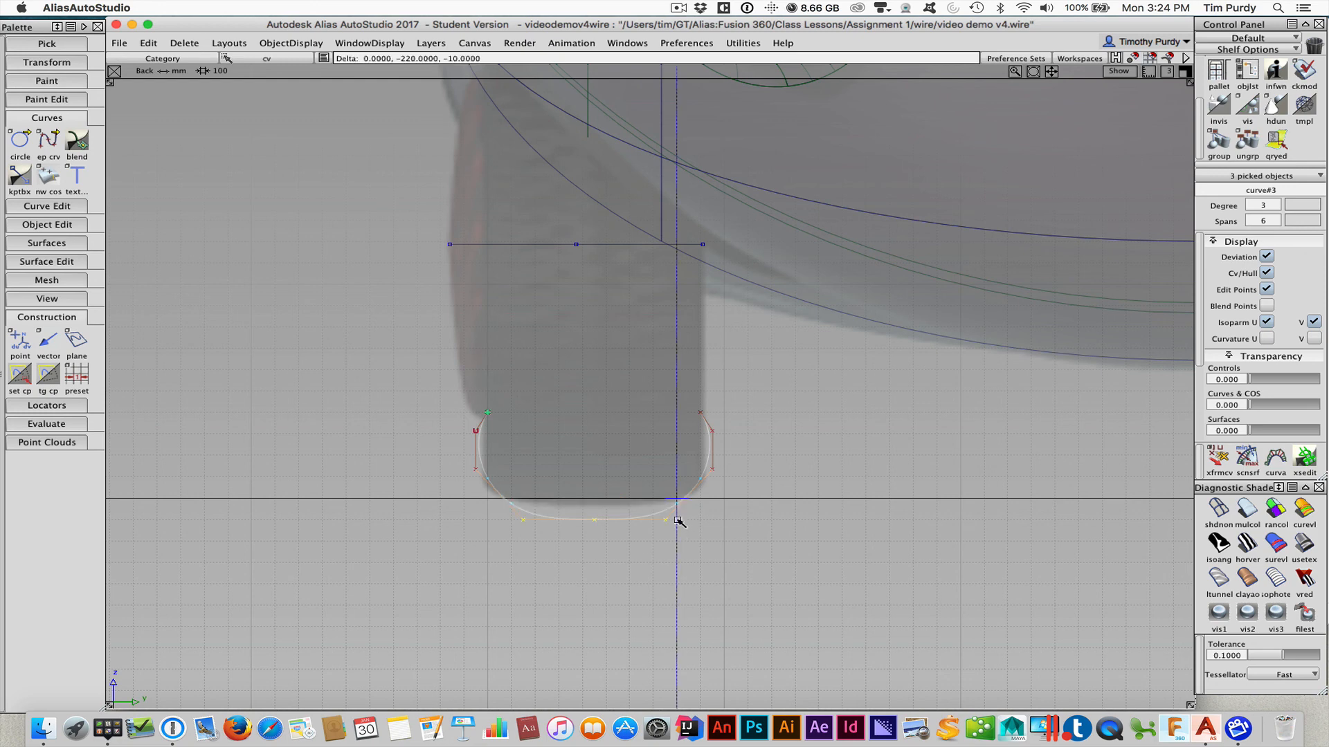
right_click_drag(678, 521, 679, 522)
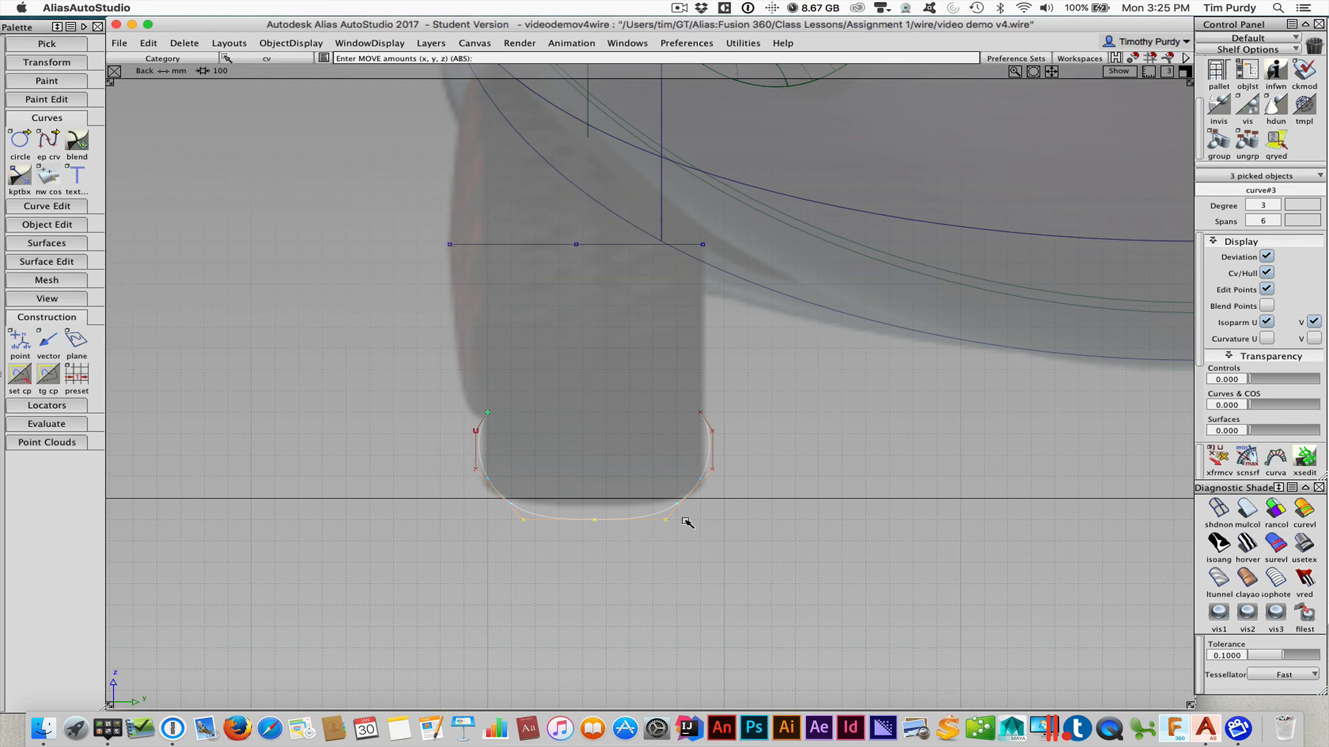
left_click_drag(686, 522, 686, 506)
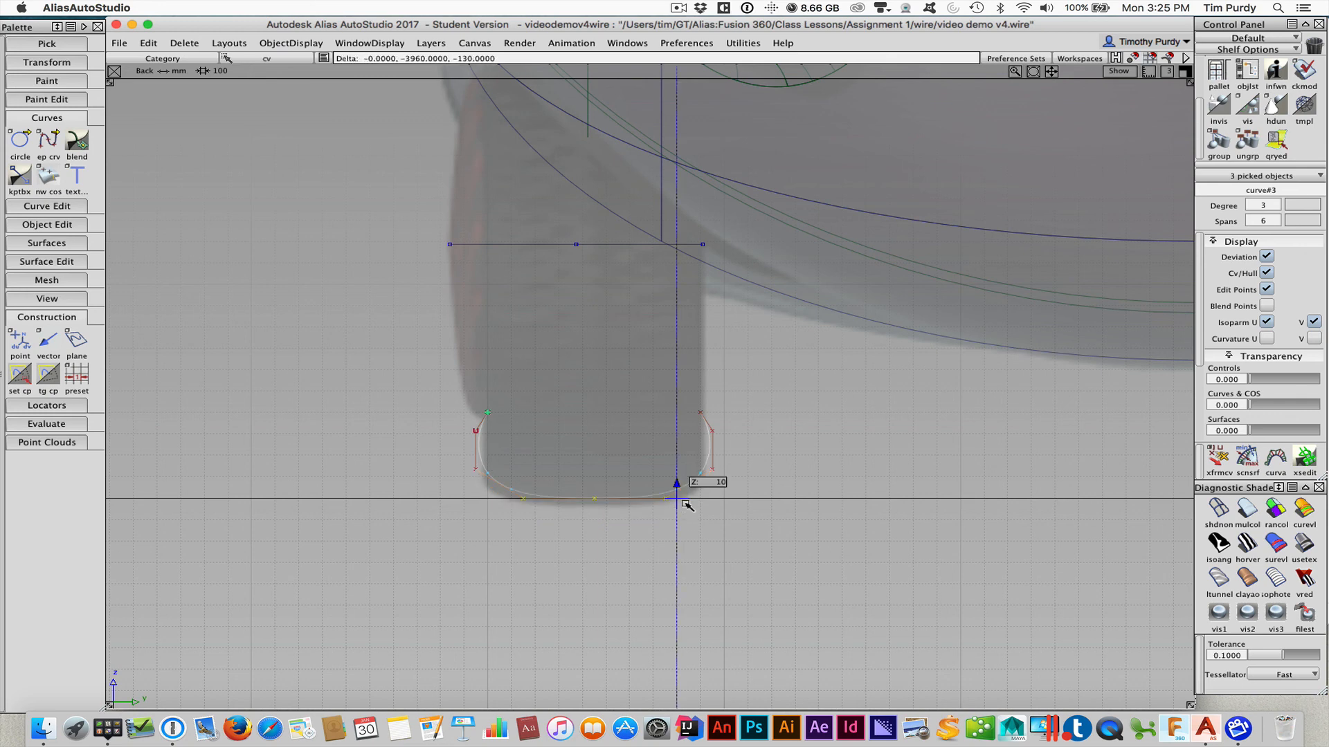
left_click_drag(685, 503, 685, 503)
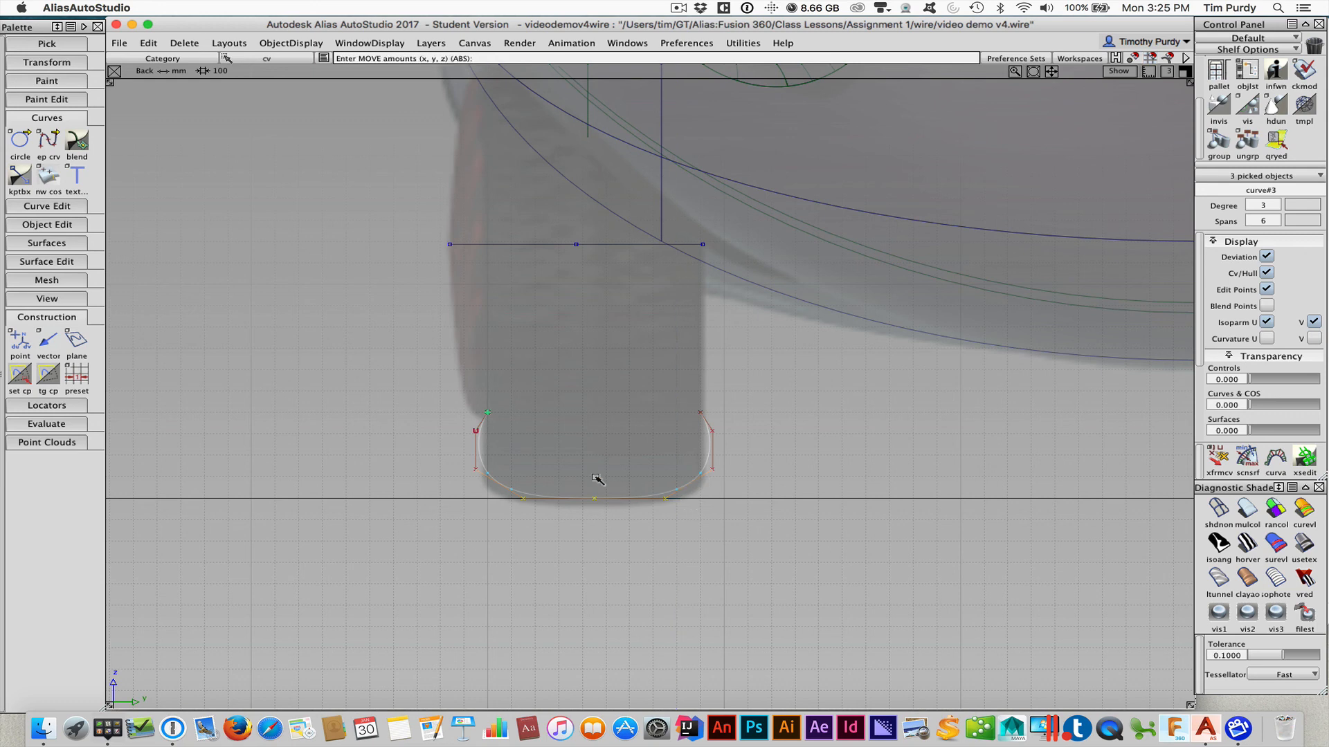
- Move the two outer bottom control vertices outward along the ground line to the nearest grid intersections
left_click(669, 499)
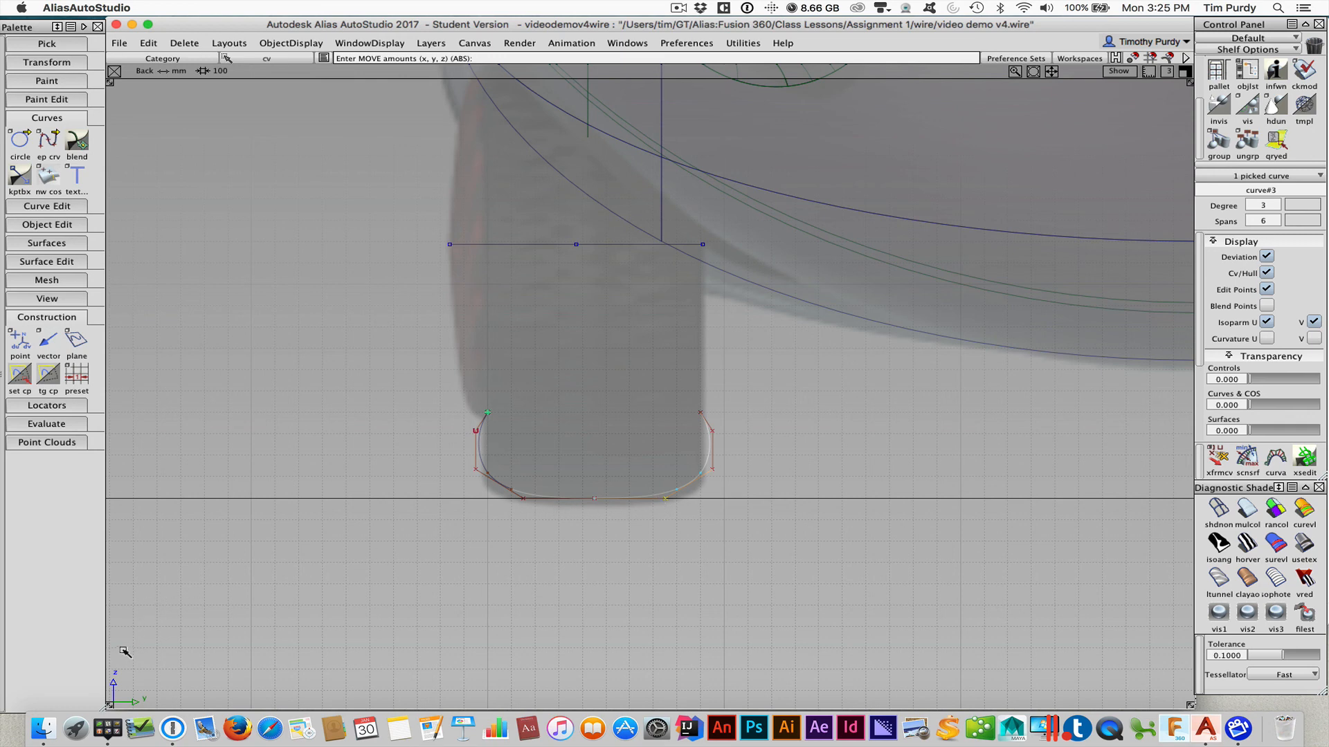
middle_click_drag(623, 528, 675, 518, "alt")
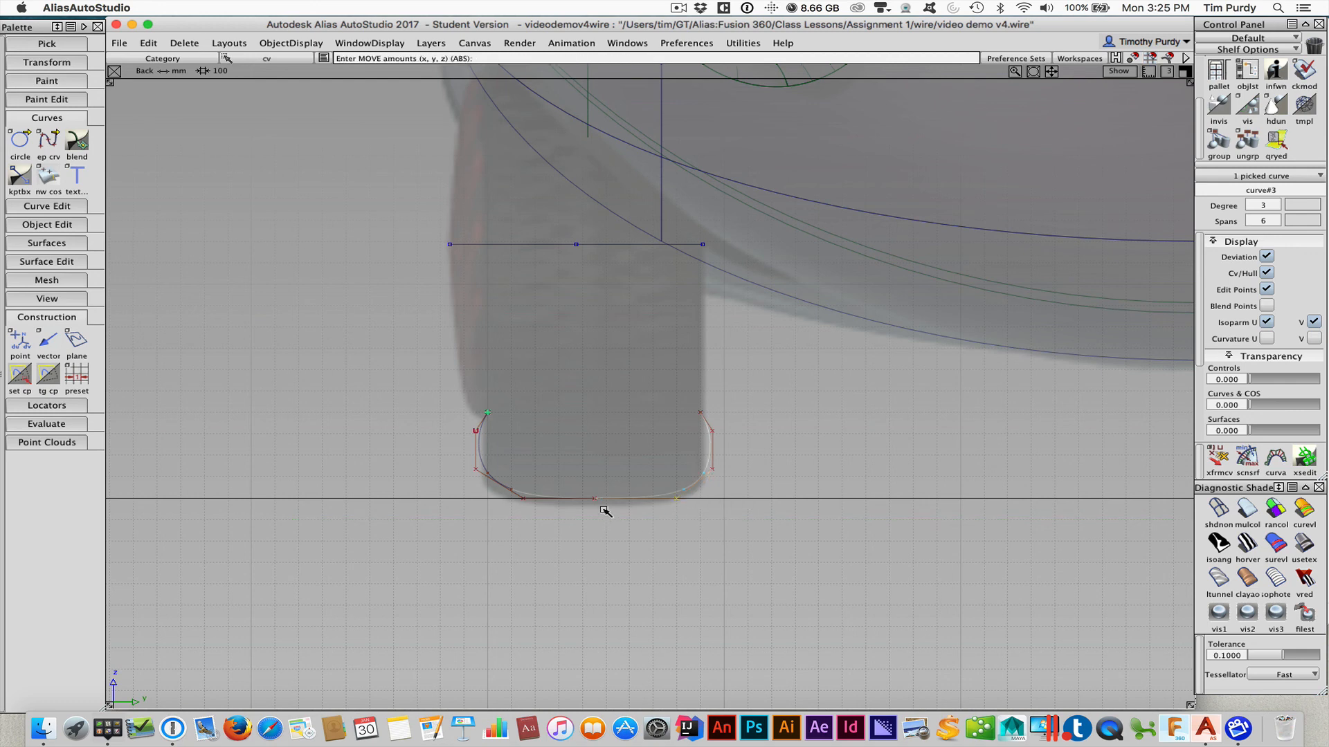
left_click(526, 501)
middle_click_drag(536, 520, 513, 518, "alt")
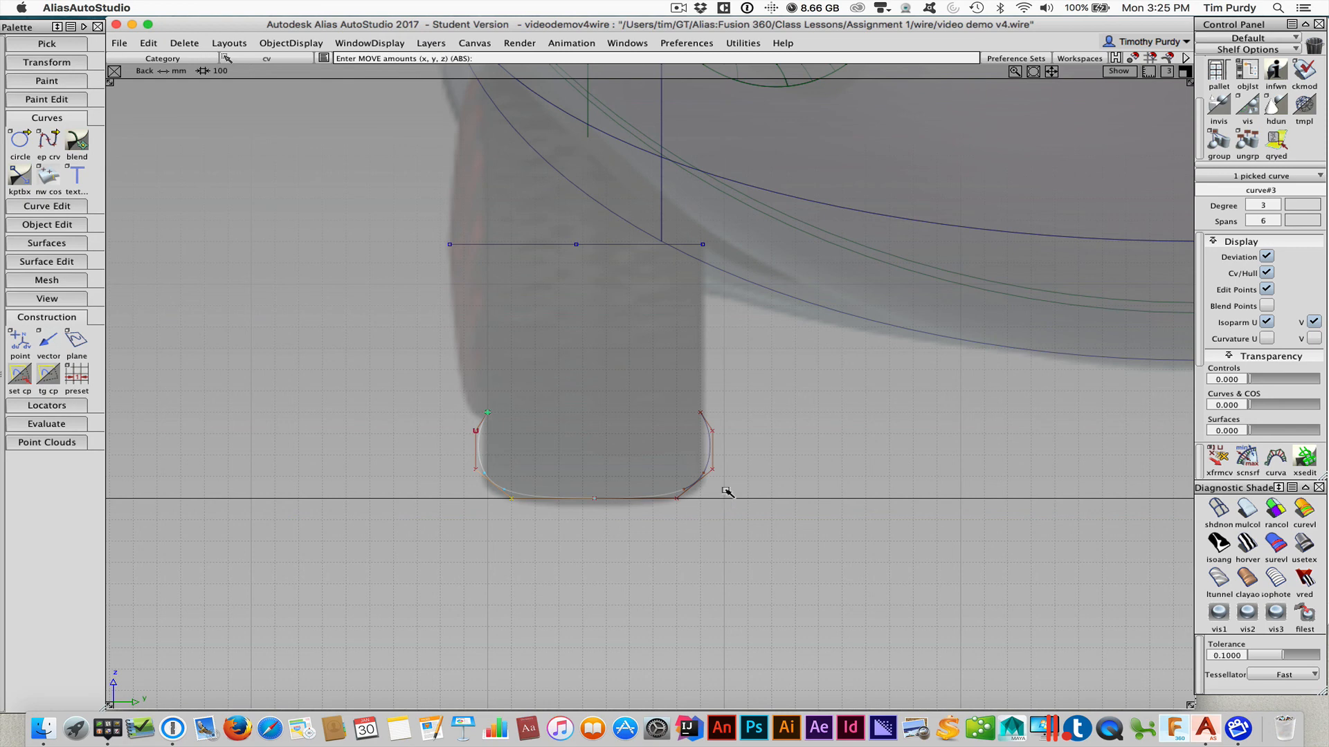
- Pick the two side-wall control vertices on each side of the profile, try scaling them, and undo the scale
mouse_move(724, 494)
left_mouse_down("ctrl+shift")
mouse_move(720, 448)
mouse_move(770, 443)
mouse_move(712, 462)
mouse_move(713, 486)
left_mouse_up("ctrl+shift")
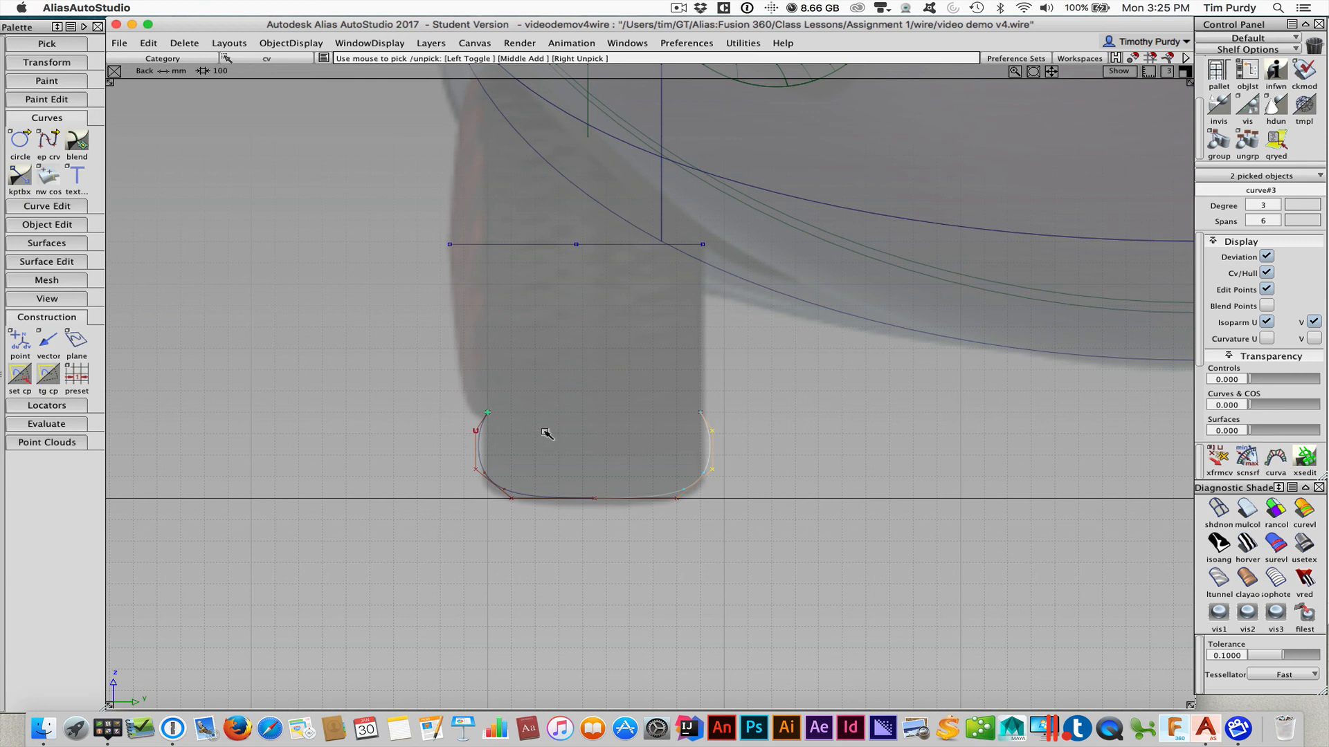
left_click_drag(545, 433, 484, 479, "ctrl+shift")
left_click_drag(677, 553, 596, 558)
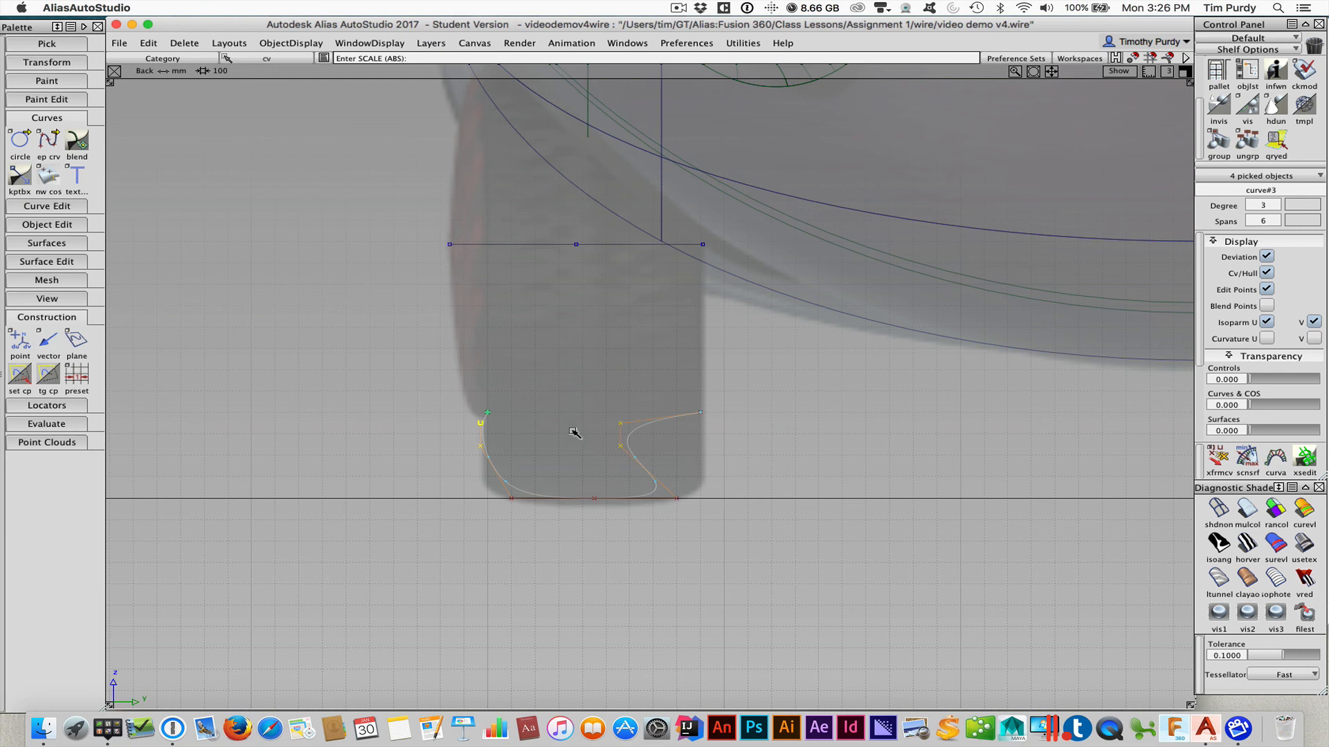
key("super+z")
- Try centering the side-wall vertices' pivot and scaling and moving them to fit the tire walls, then undo and clear the selection
middle_click_drag(516, 548, 550, 560, "ctrl+shift")
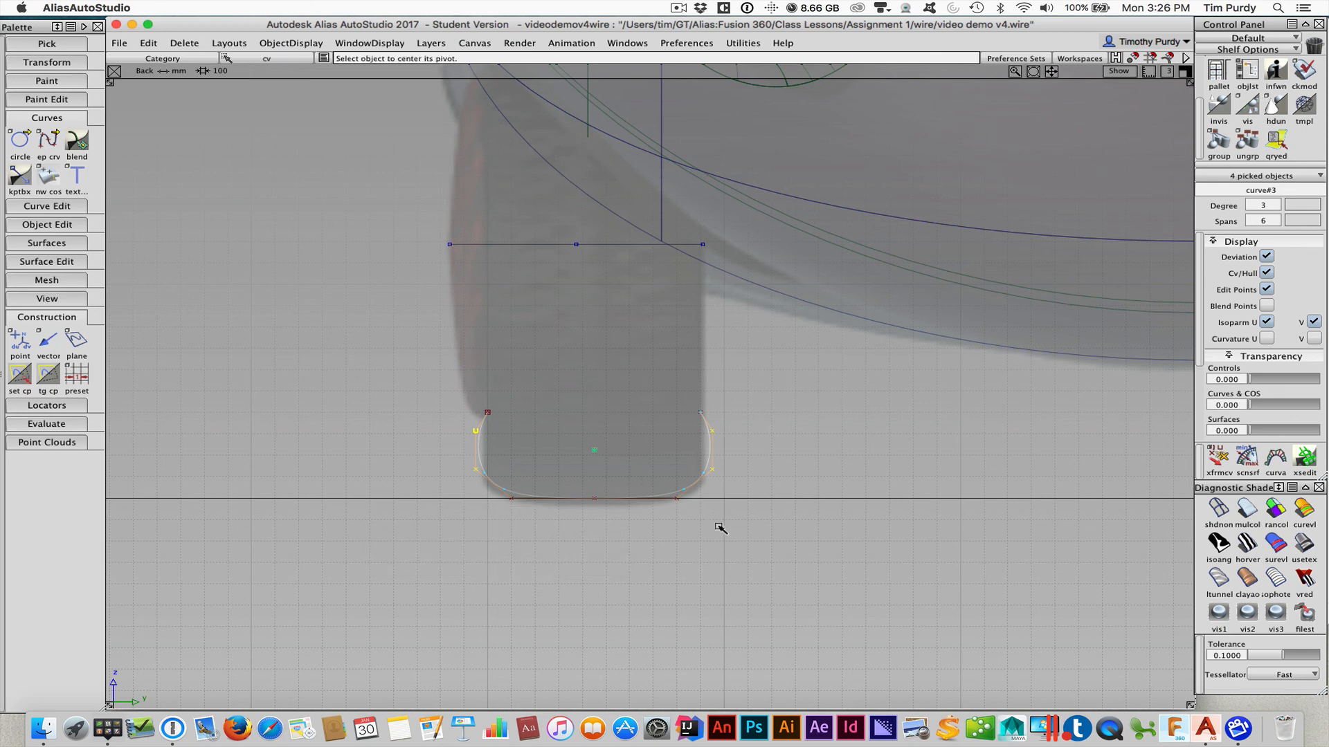
middle_click_drag(700, 539, 746, 486, "ctrl+shift")
right_click_drag(746, 481, 744, 496)
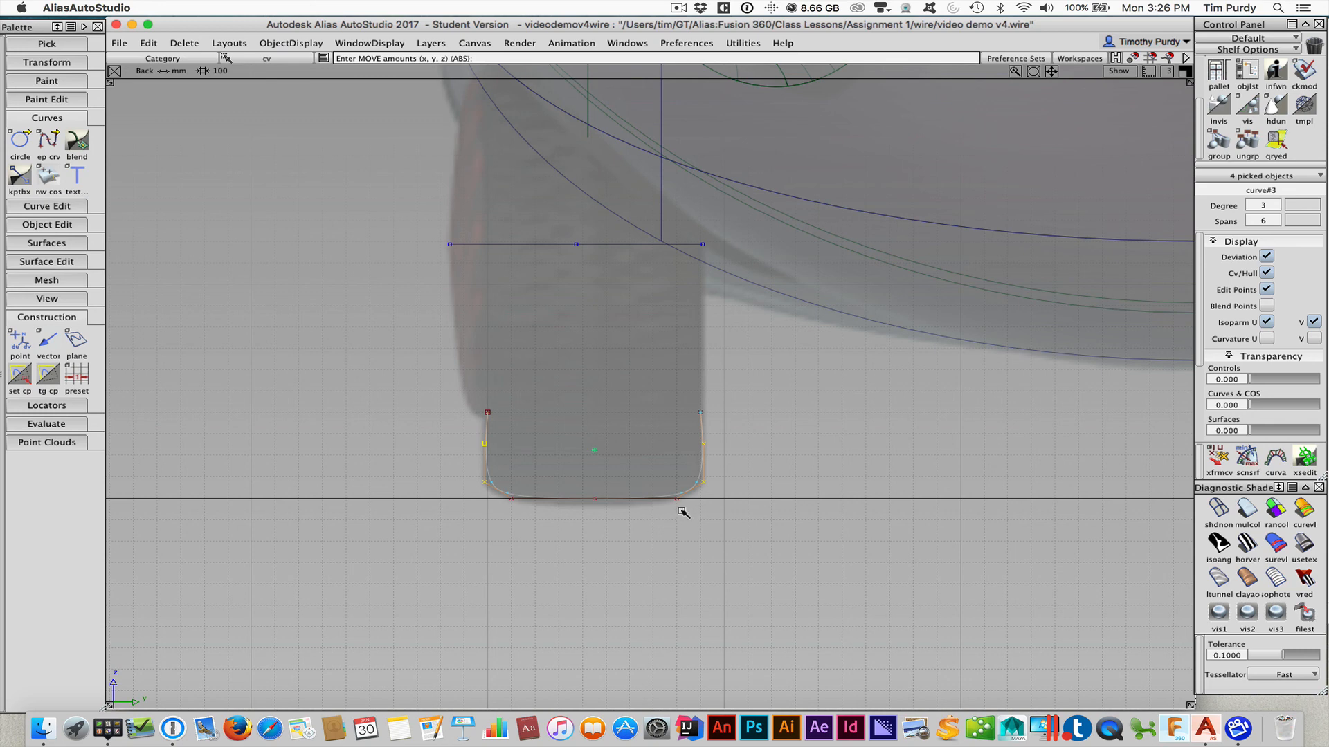
key("super+z")
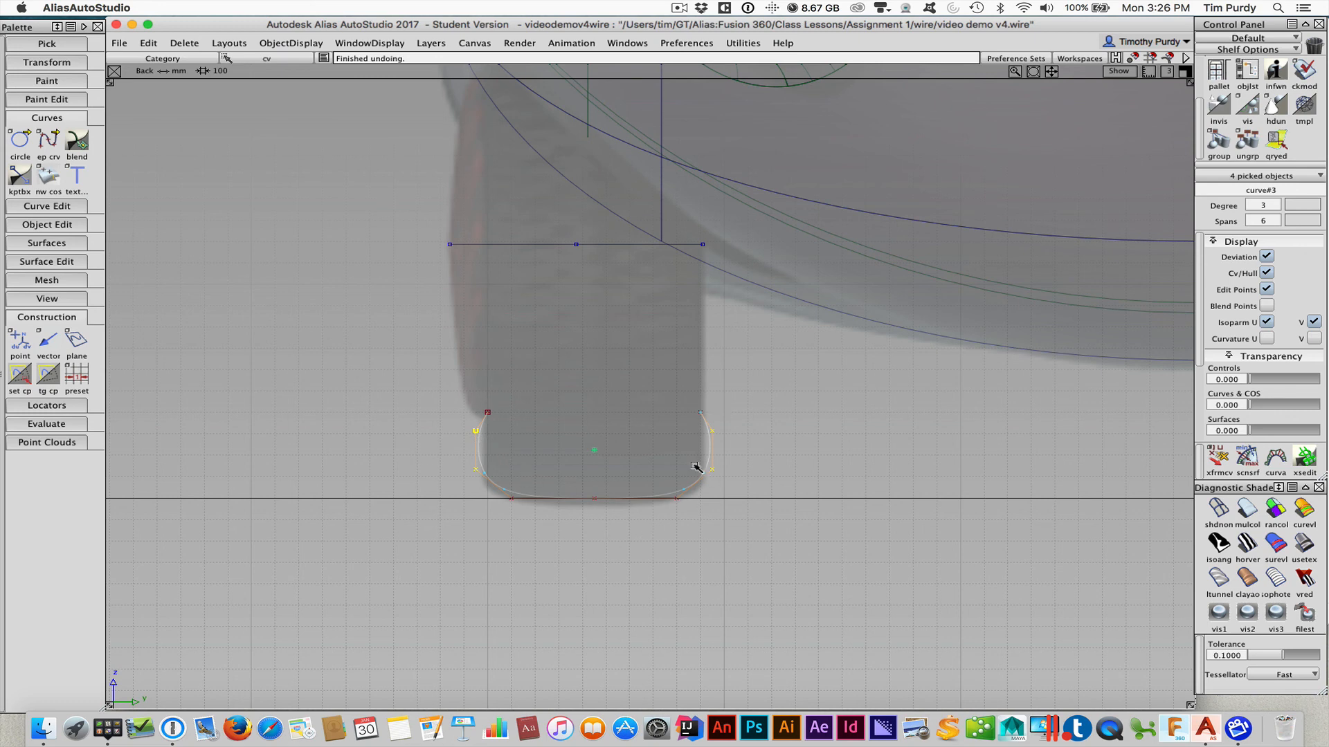
left_click_drag(676, 586, 674, 553, "ctrl+shift")
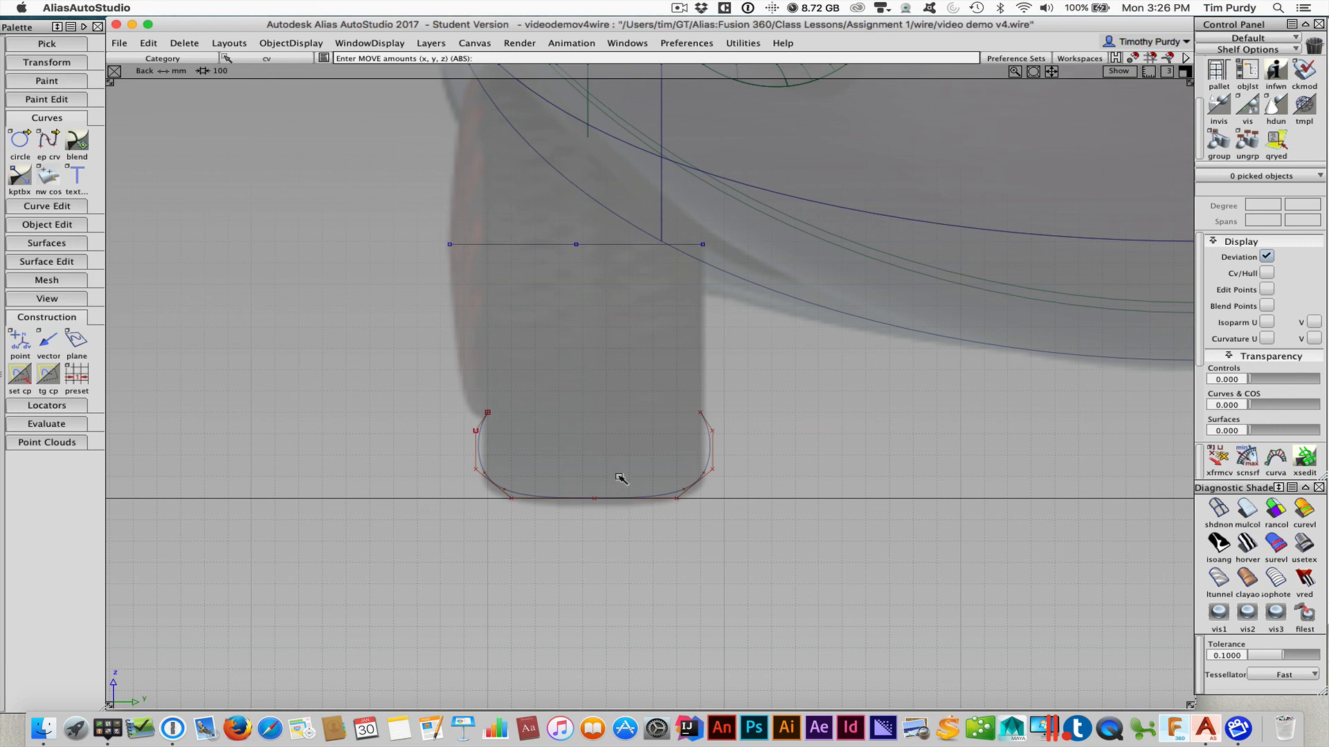
- Pick the tire profile curve as an object and snap its pivot to the midpoint of the wheel's center line
left_click_drag(621, 474, 622, 500, "ctrl+shift")
left_click(620, 499)
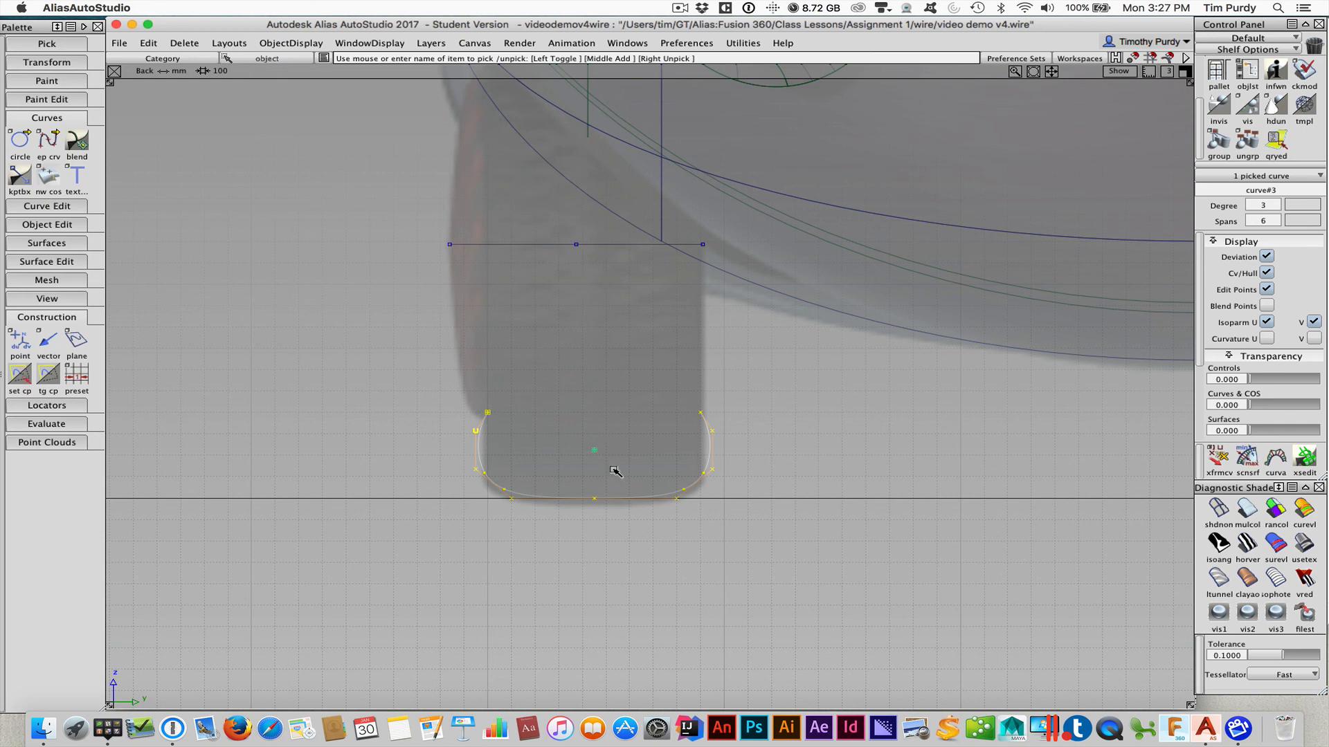
left_click_drag(616, 470, 651, 454, "ctrl+shift")
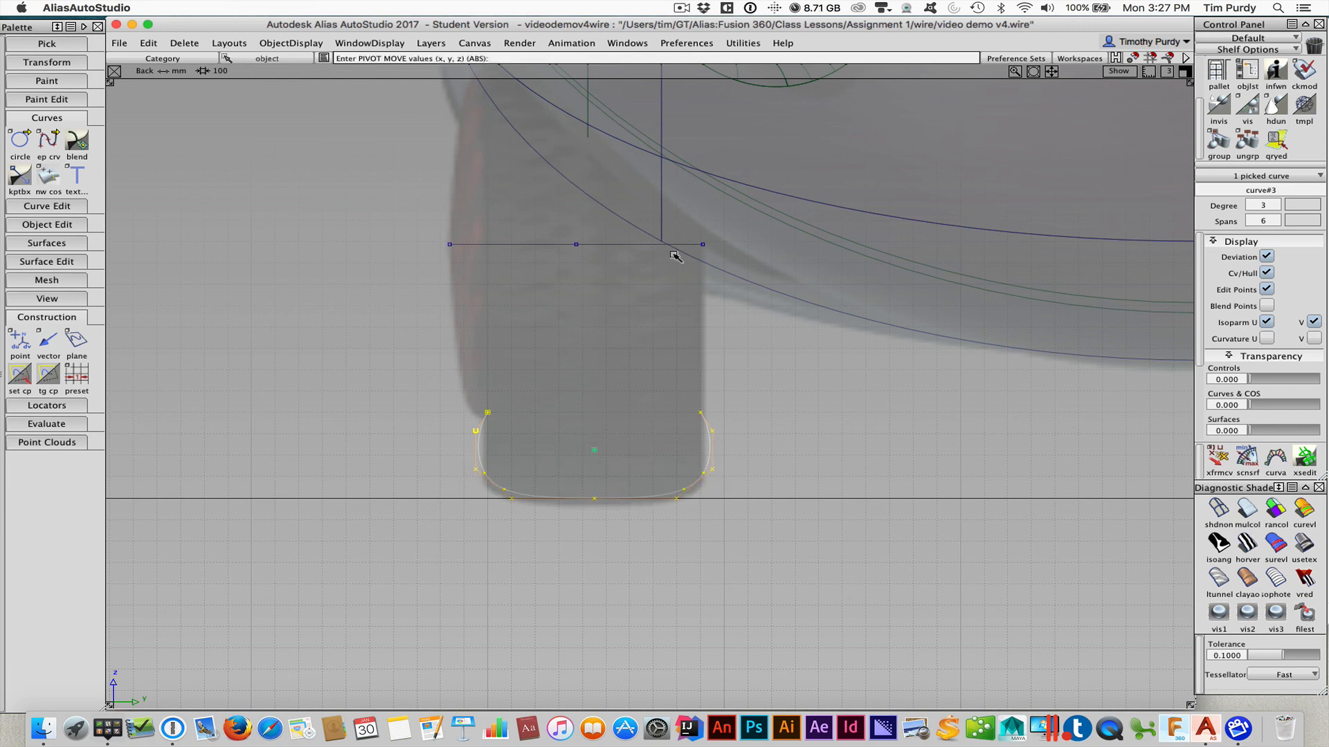
left_click(593, 264, "ctrl+alt")
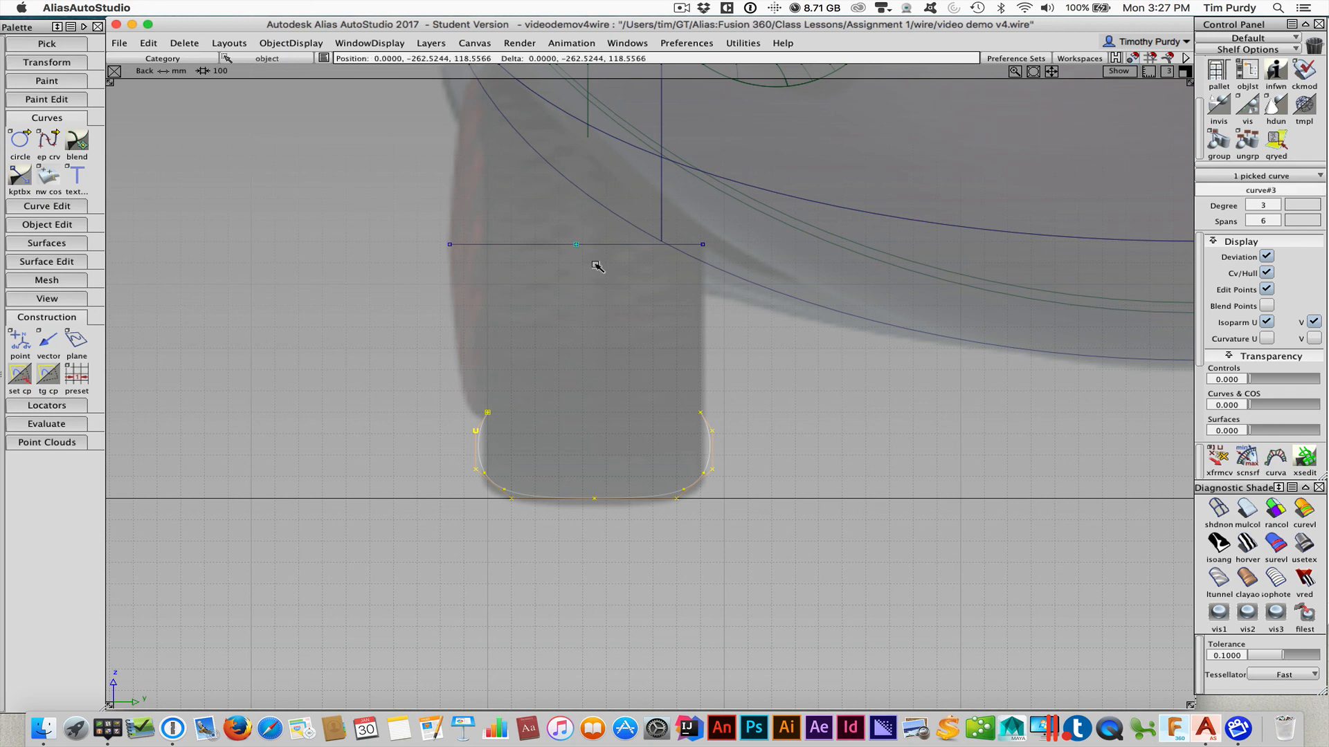
- Snap the picked tire profile curve's pivot again to the midpoint of the wheel's center line
left_click(568, 269, "ctrl")
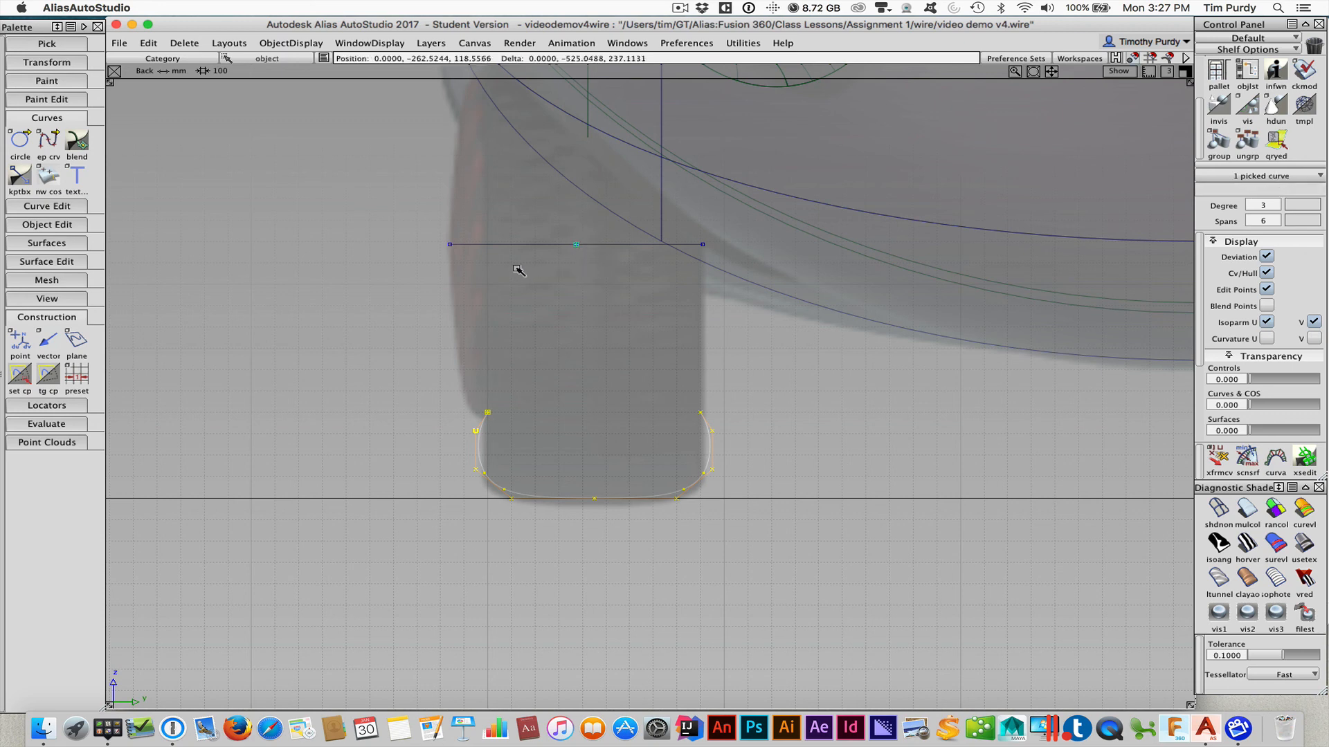
left_click_drag(516, 270, 601, 270, "ctrl")
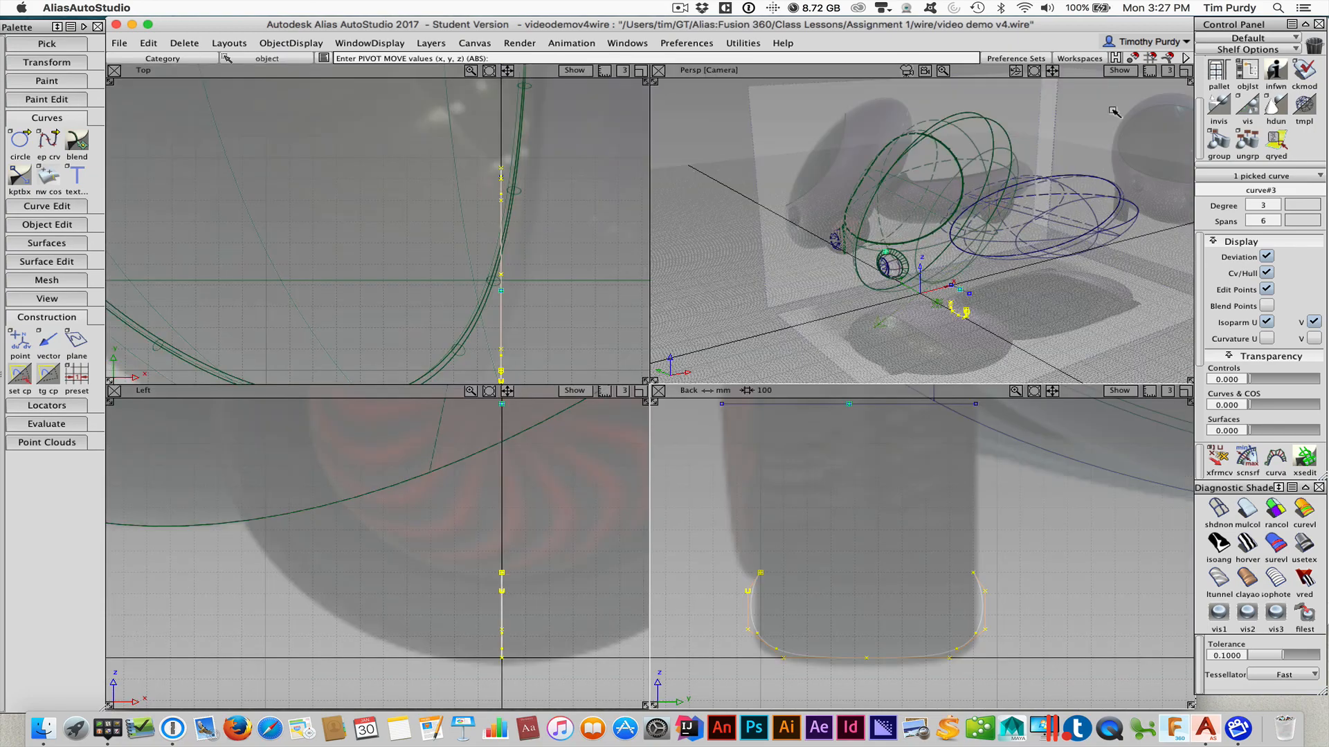
- Maximize the perspective view around the front wheel curves and hide the lights
left_click(1184, 71)
left_click(1184, 71)
right_click_drag(787, 452, 911, 451, "alt+shift")
right_click_drag(838, 472, 870, 477, "ctrl+shift")
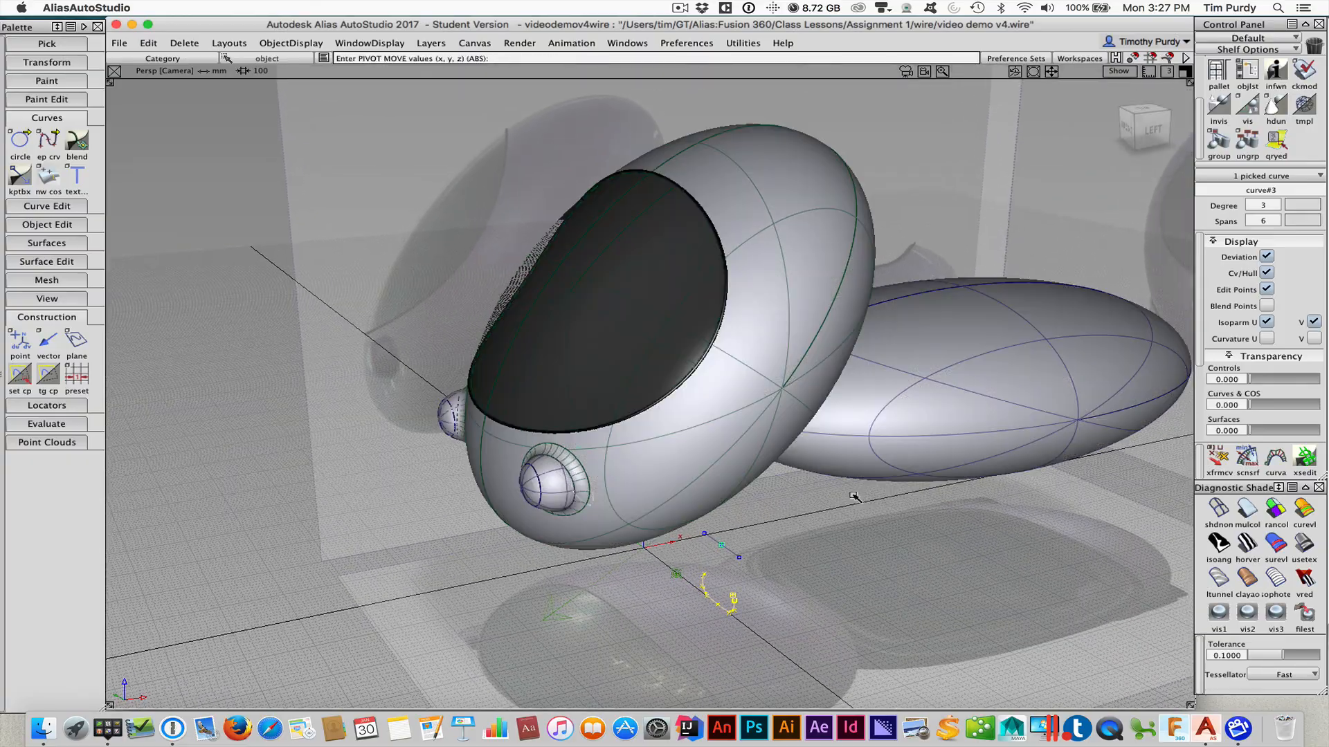
left_click_drag(855, 498, 840, 430, "alt+shift")
middle_click_drag(840, 429, 781, 290, "alt+shift")
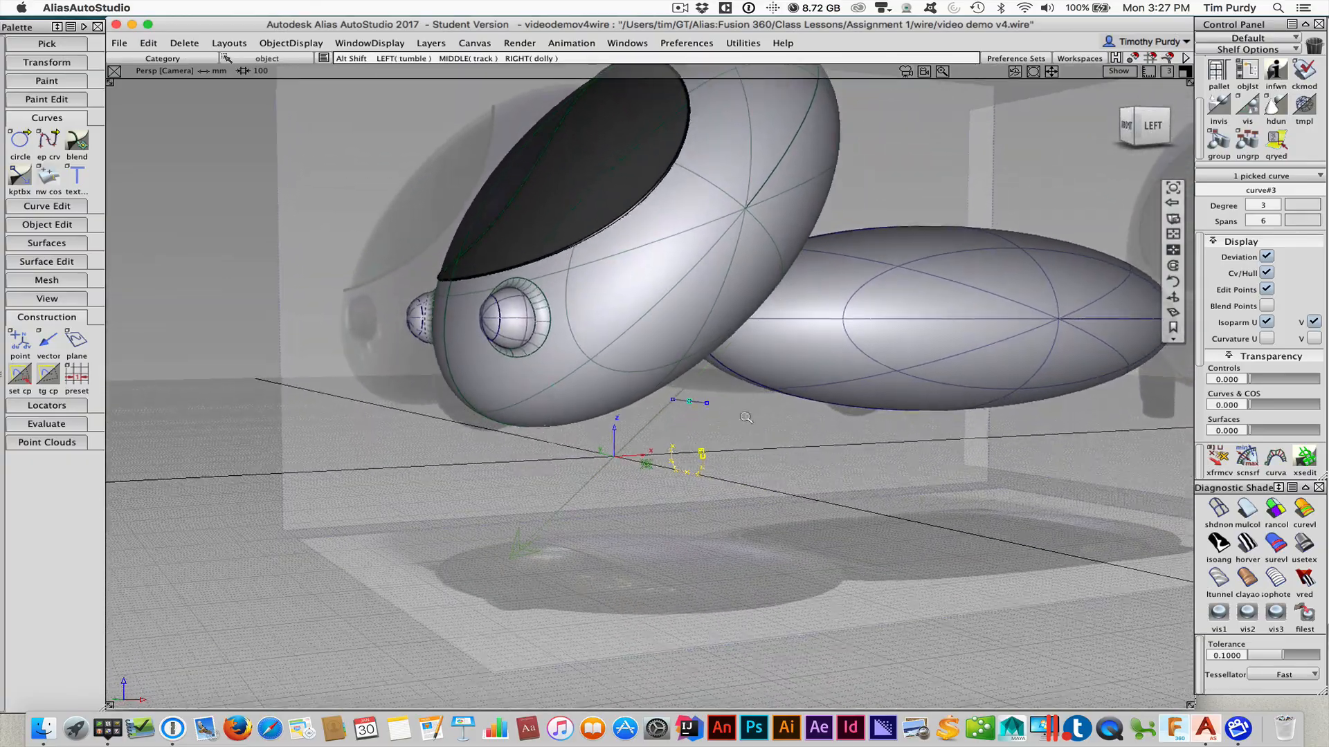
right_click_drag(750, 416, 982, 429, "alt+shift")
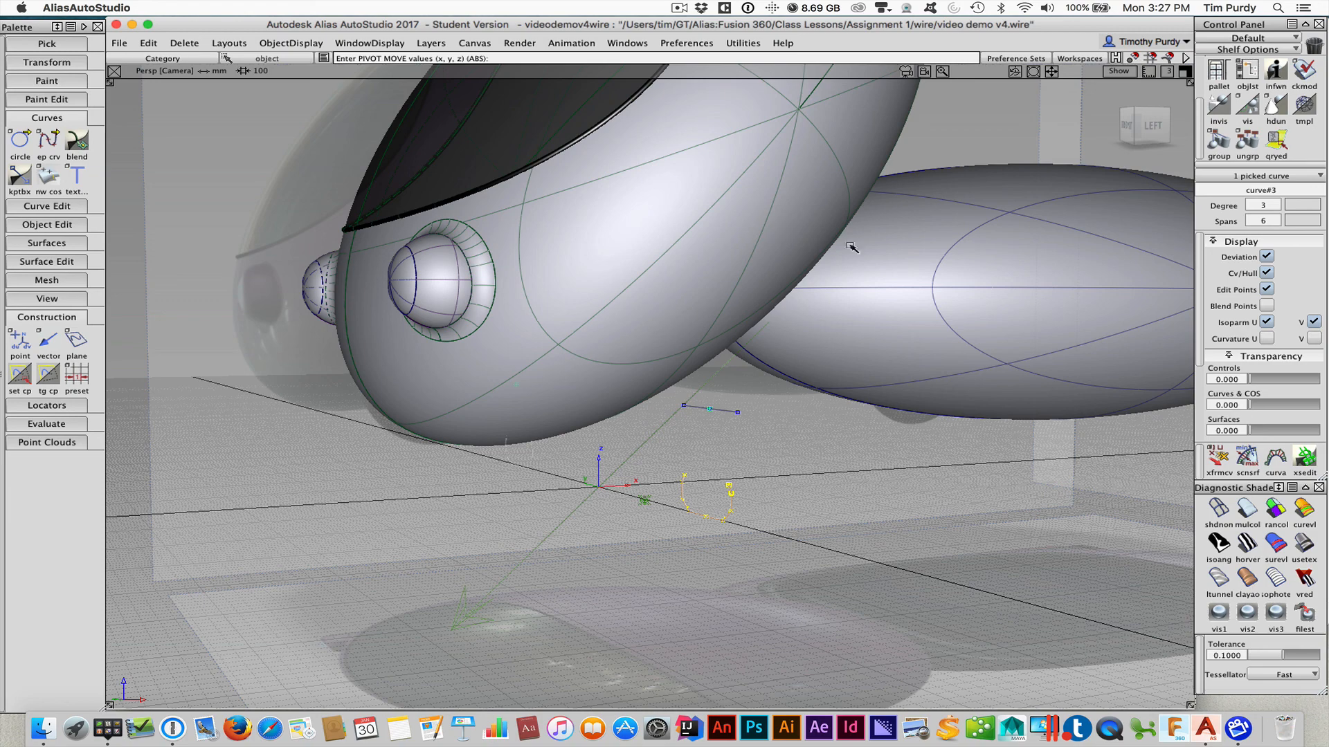
left_click(1123, 71)
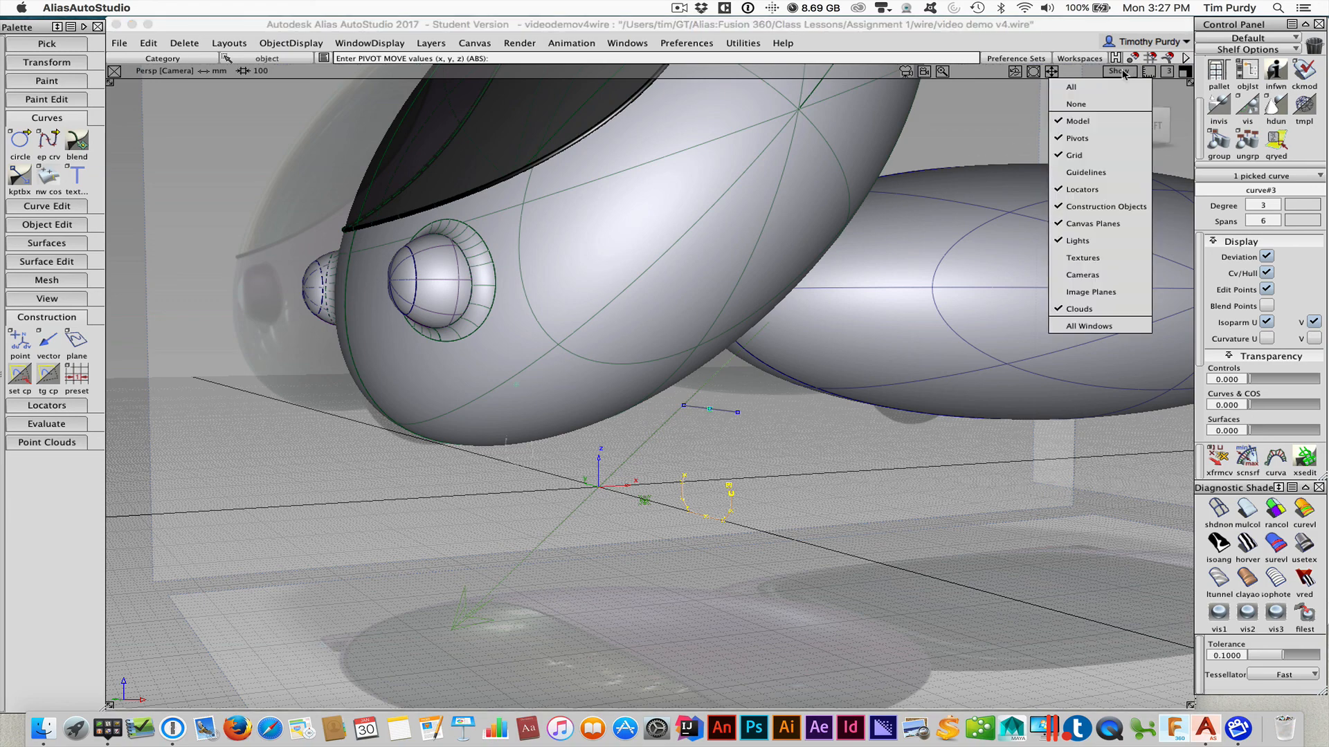
left_click(1089, 242)
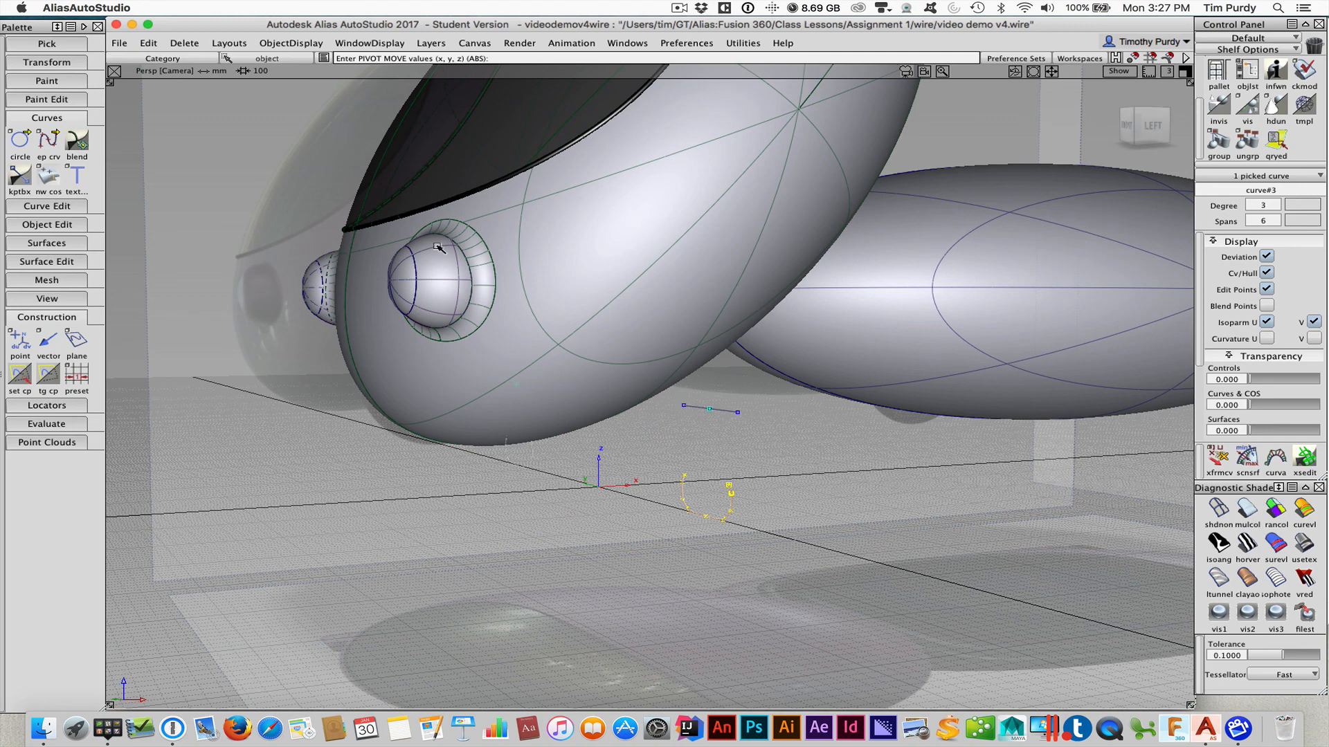
- Revolve the tire profile curve 360 degrees around its local Y axis to form the tire surface
left_click(61, 243)
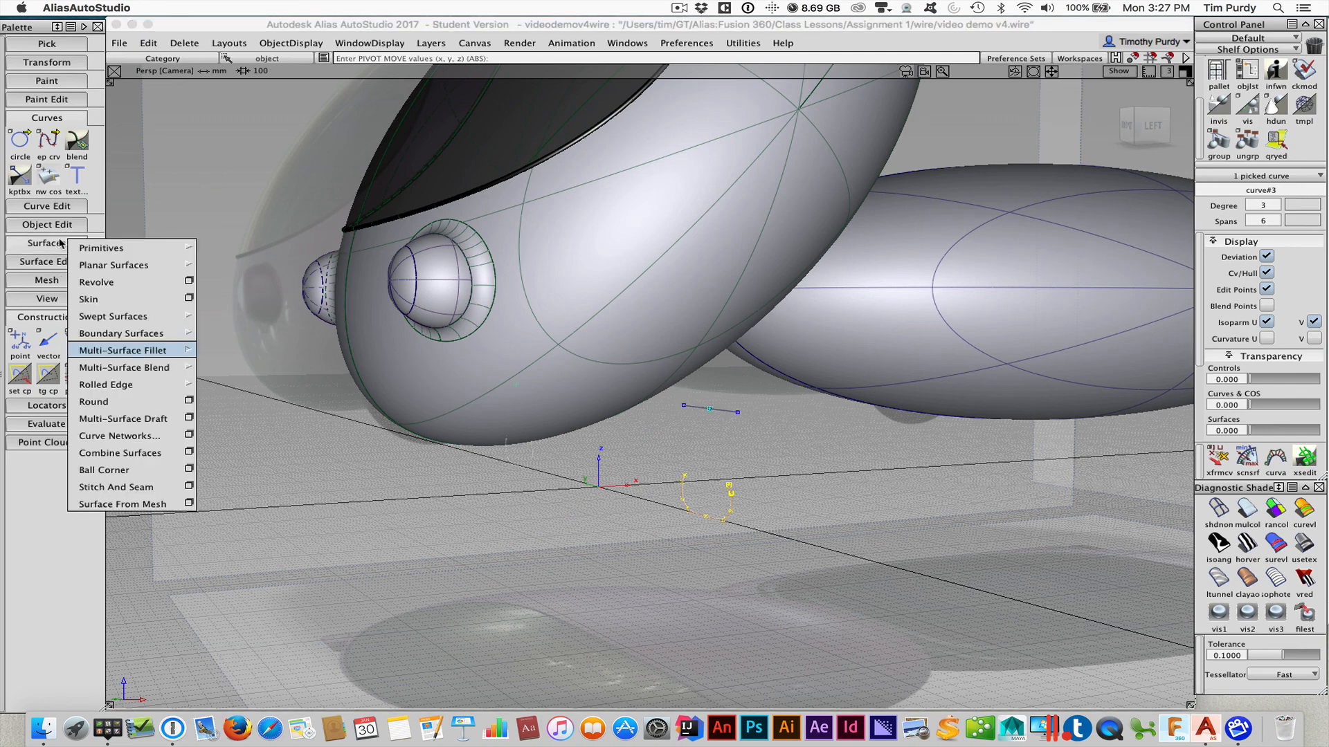
left_click(187, 283)
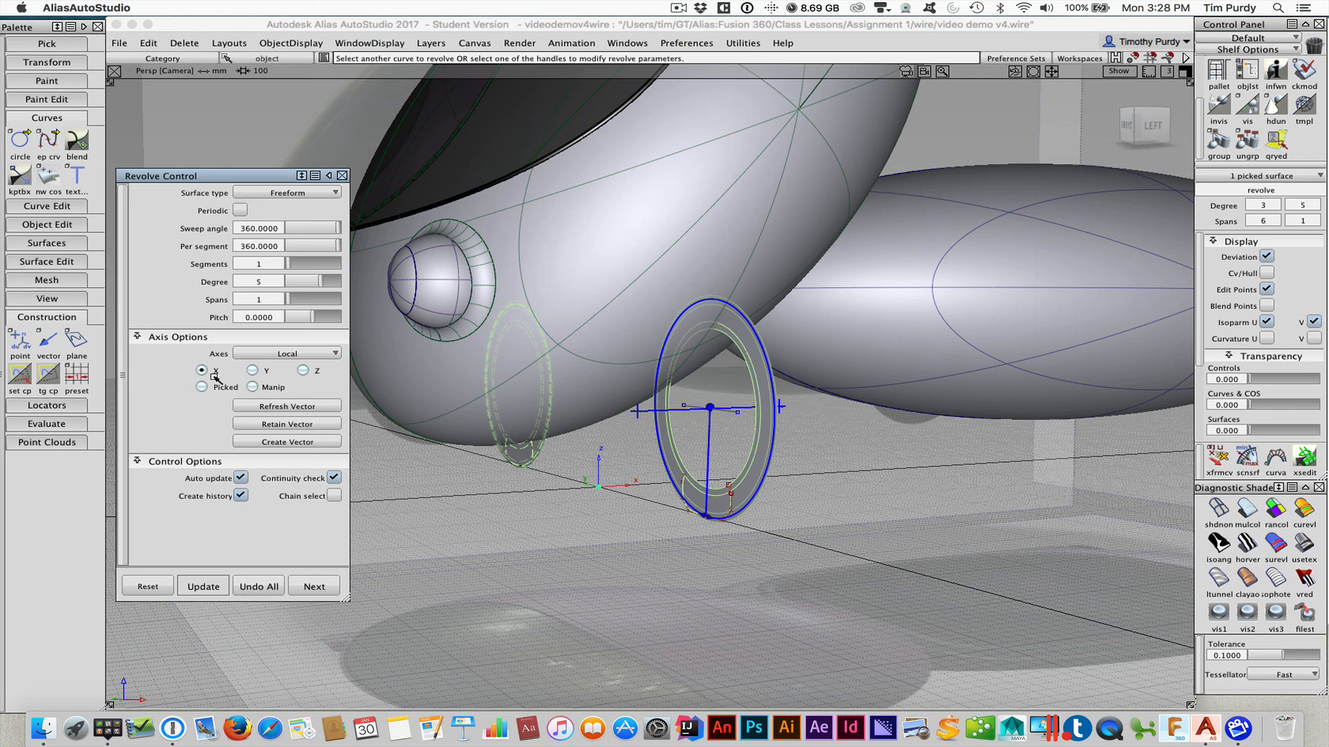
left_click_drag(651, 521, 720, 564, "alt+shift")
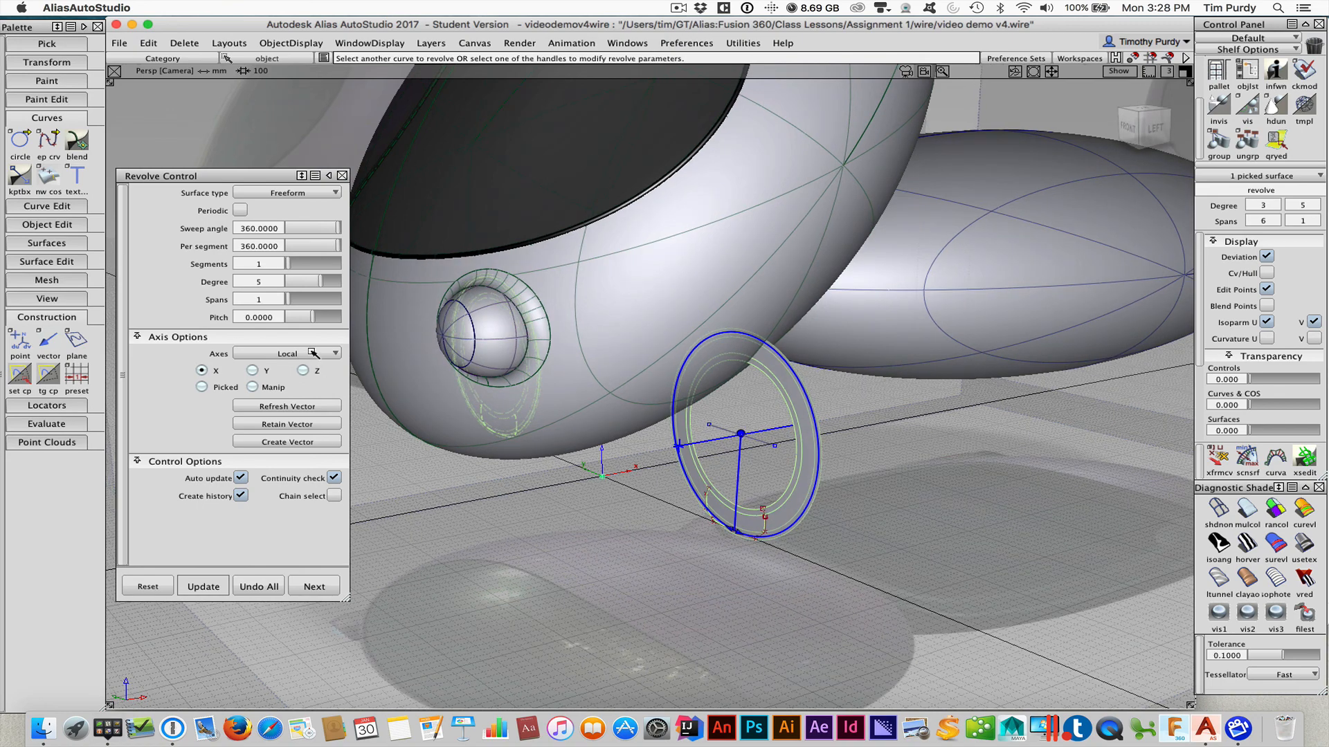
left_click(253, 371)
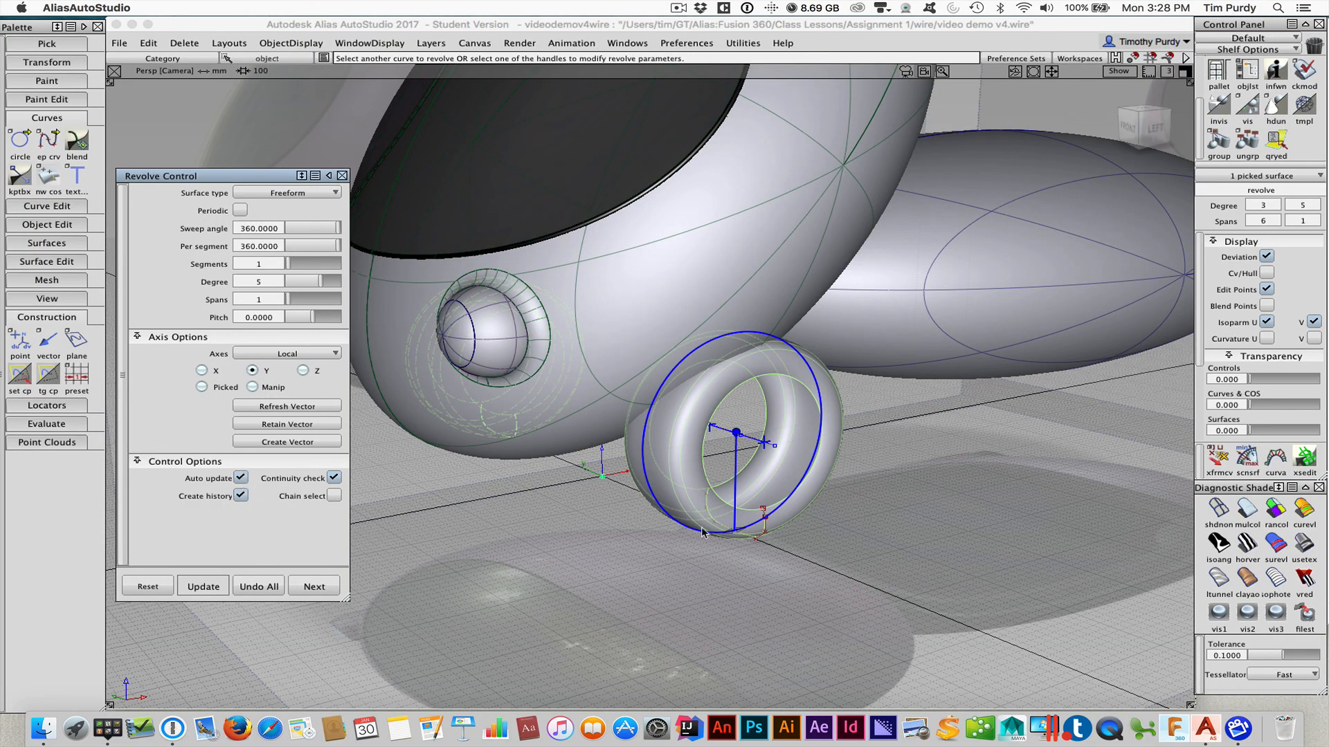
left_click_drag(454, 503, 825, 524, "alt+shift")
right_click_drag(676, 548, 715, 545, "alt+shift")
left_click(695, 573, "ctrl+shift")
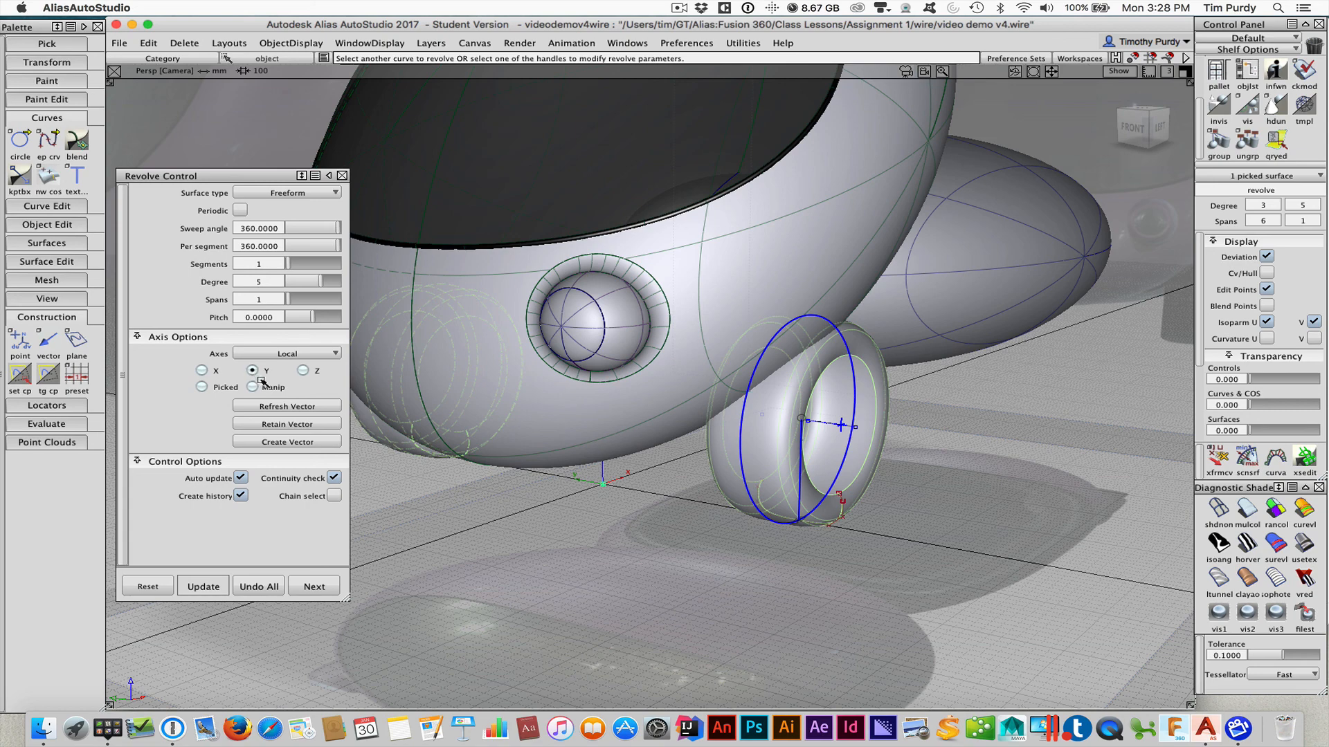
left_click_drag(914, 481, 789, 474, "alt+shift")
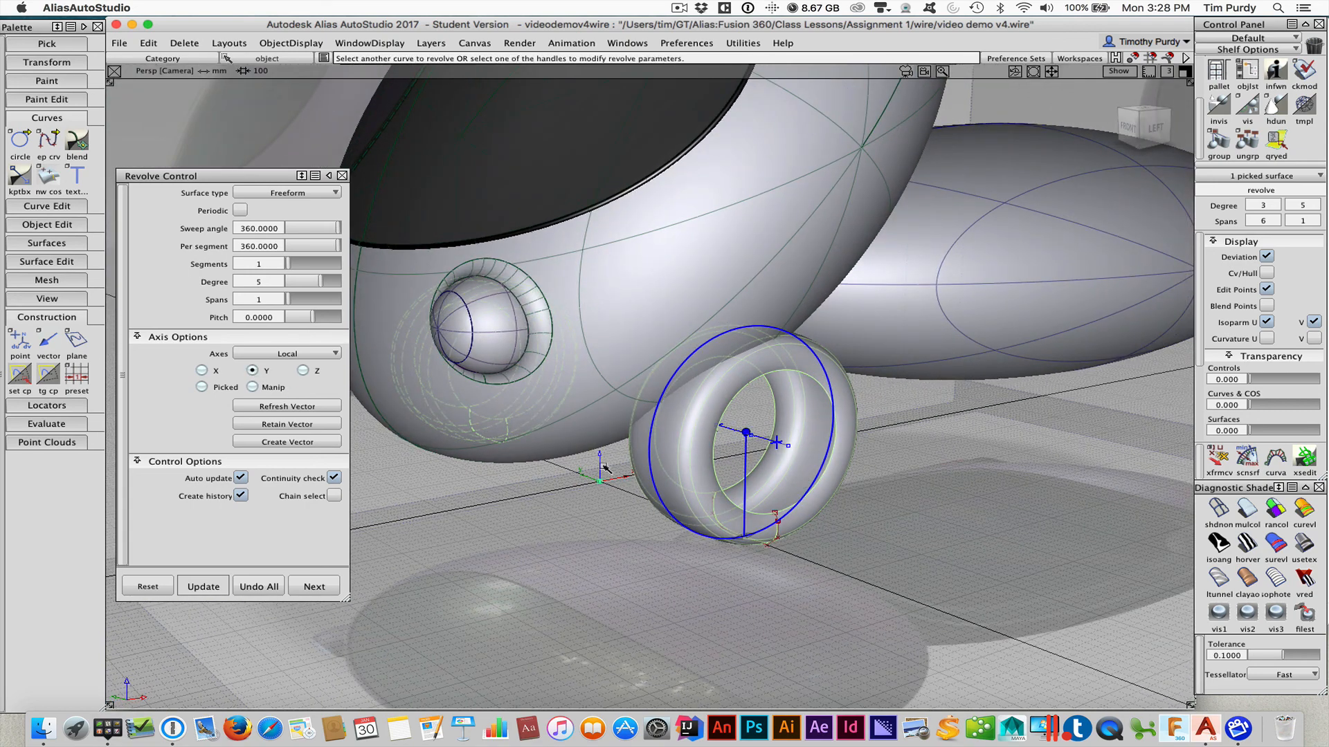
- Try revolving the tire profile around the global Y axis, and switch the axes back to Local
left_click(317, 354)
left_click(303, 383)
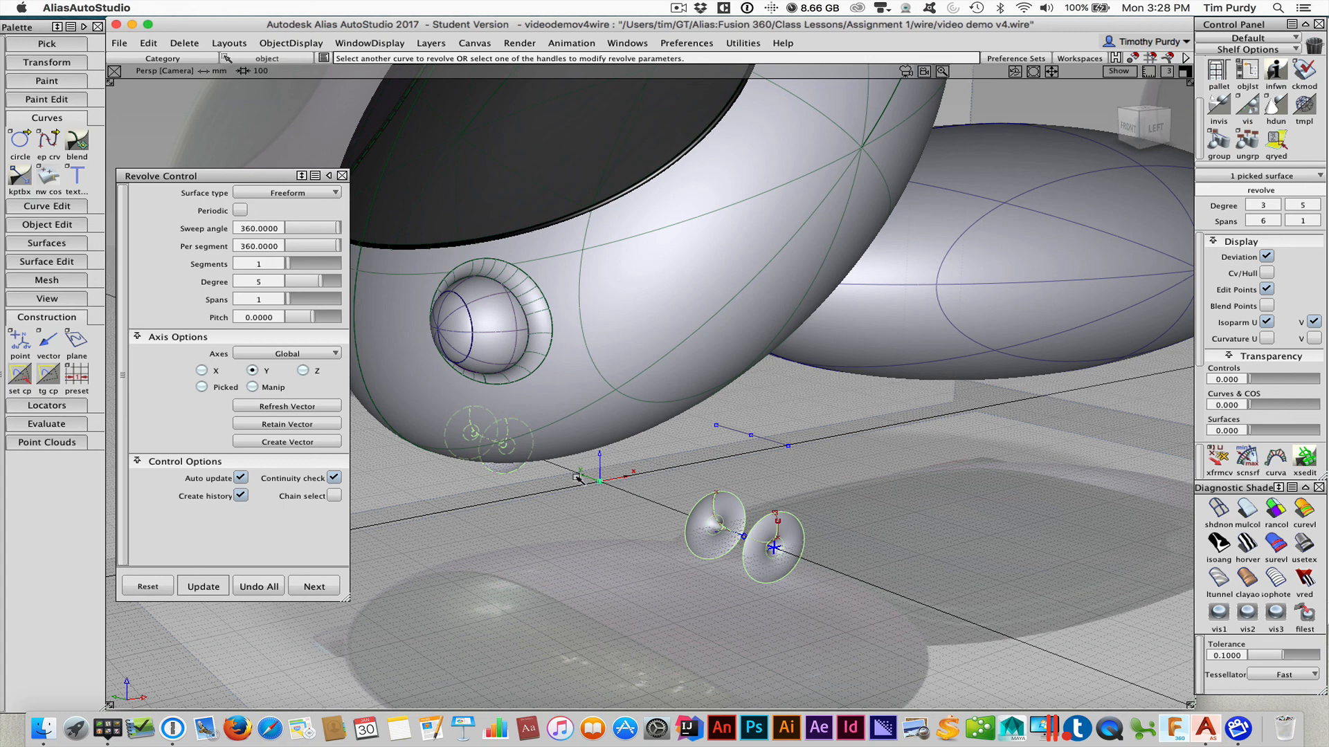
left_click(318, 354)
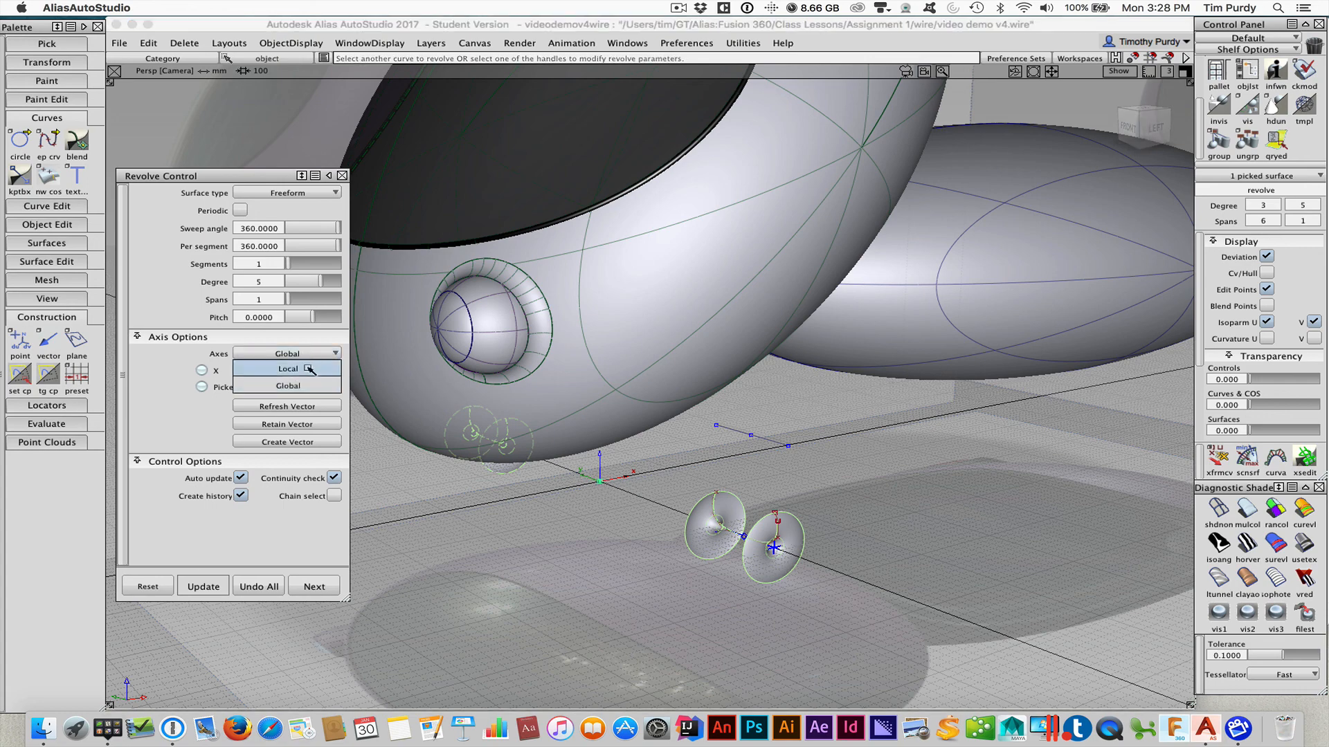
left_click(304, 370)
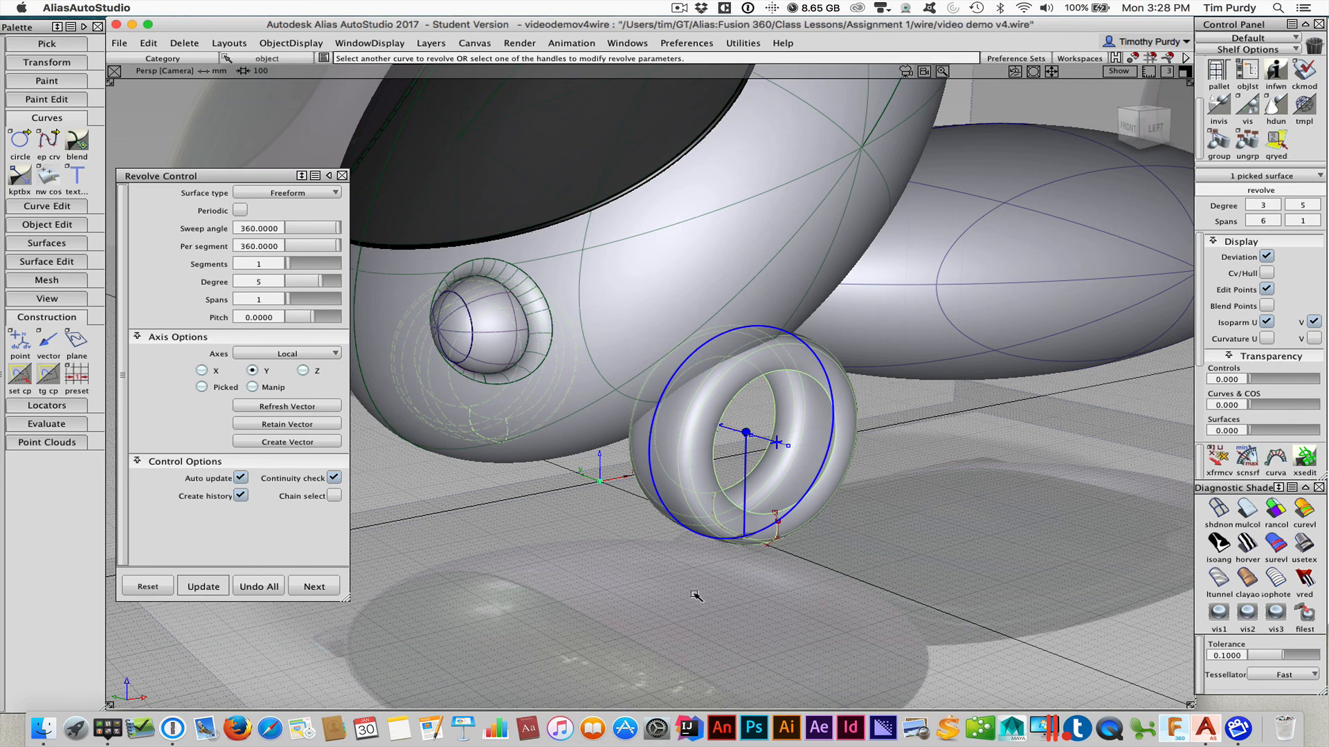
- Clear the selection and close the tire's inboard opening with a planar surface built from its circular edge
left_click_drag(694, 594, 693, 535, "ctrl+shift")
left_click_drag(554, 522, 734, 491, "ctrl+shift")
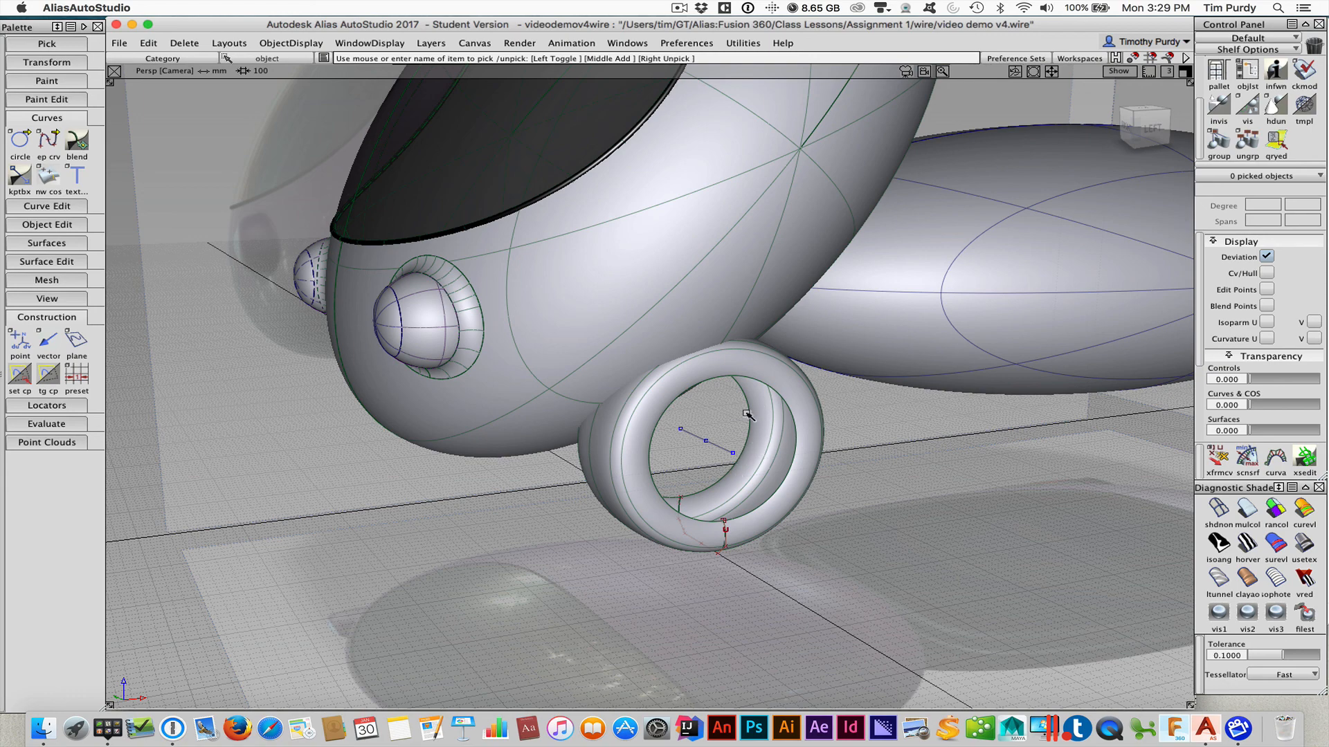
left_click(74, 244)
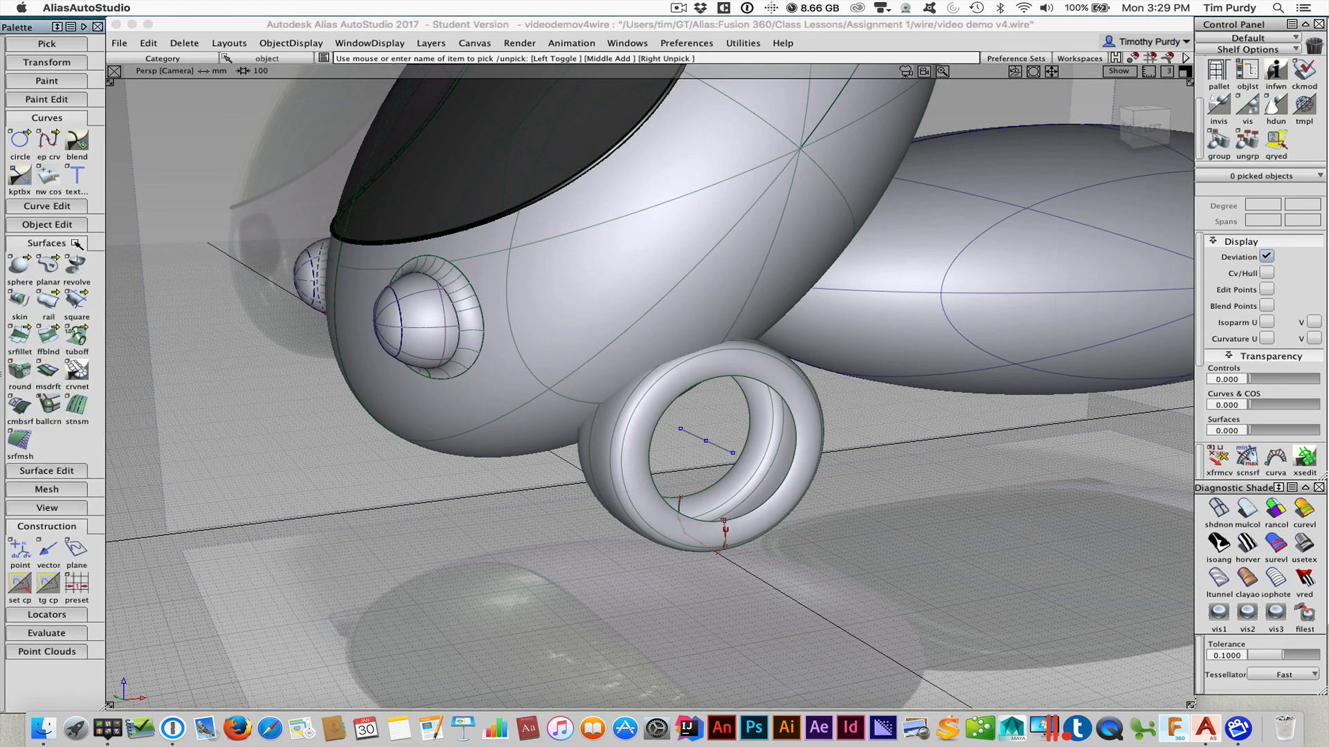
left_click(52, 274)
left_click(749, 418)
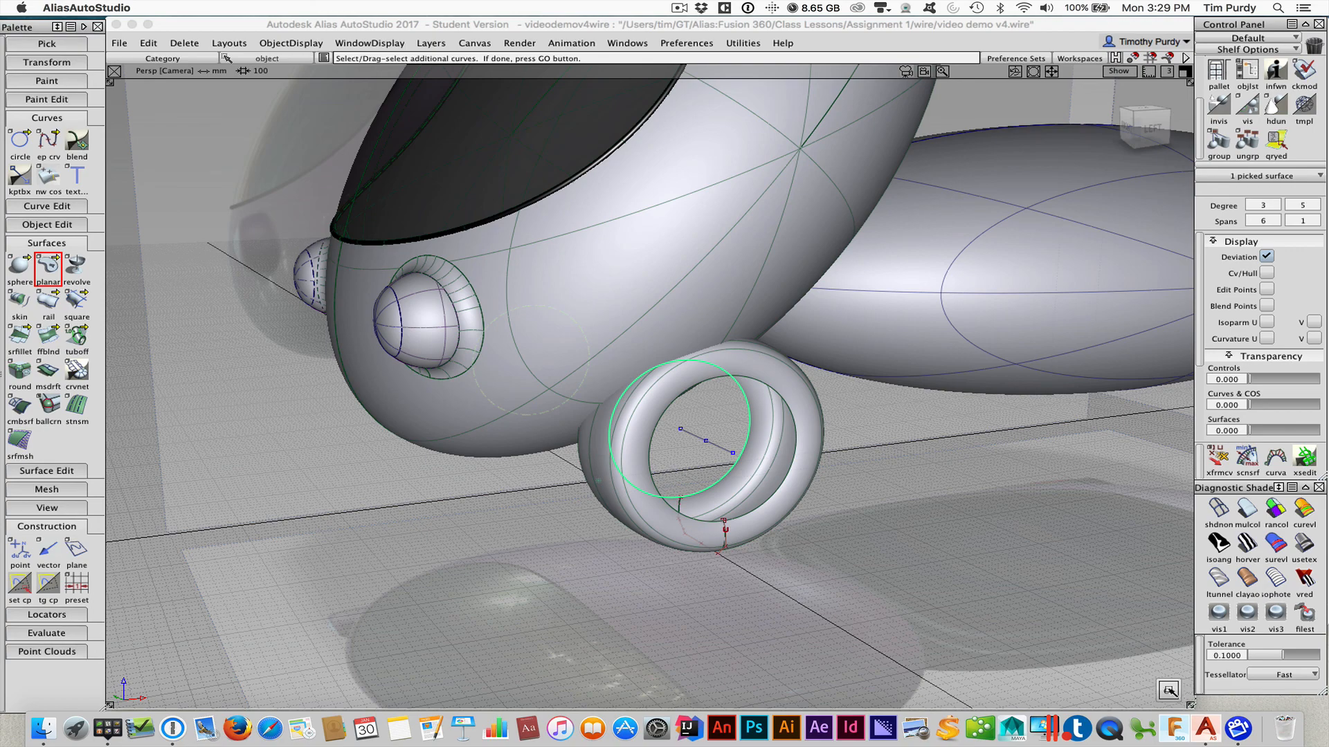
left_click(1168, 690)
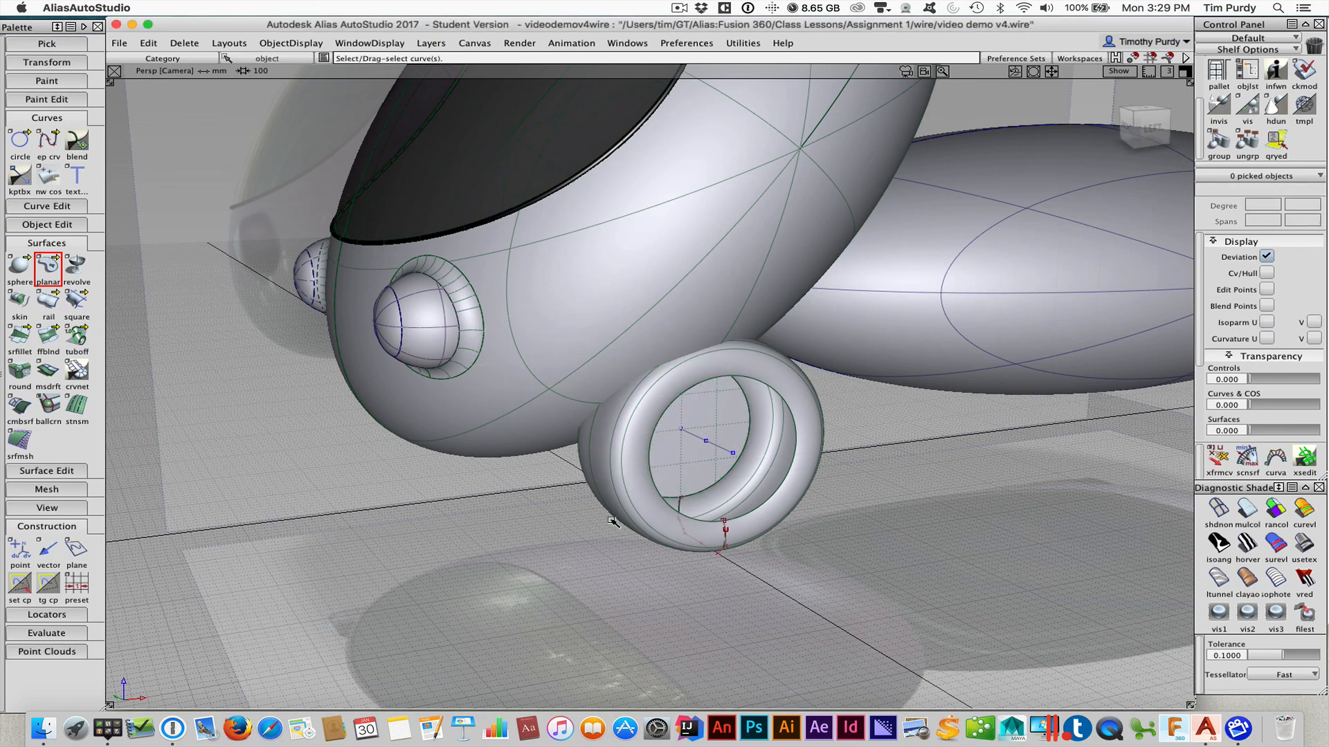
left_click_drag(612, 521, 791, 528, "alt+shift")
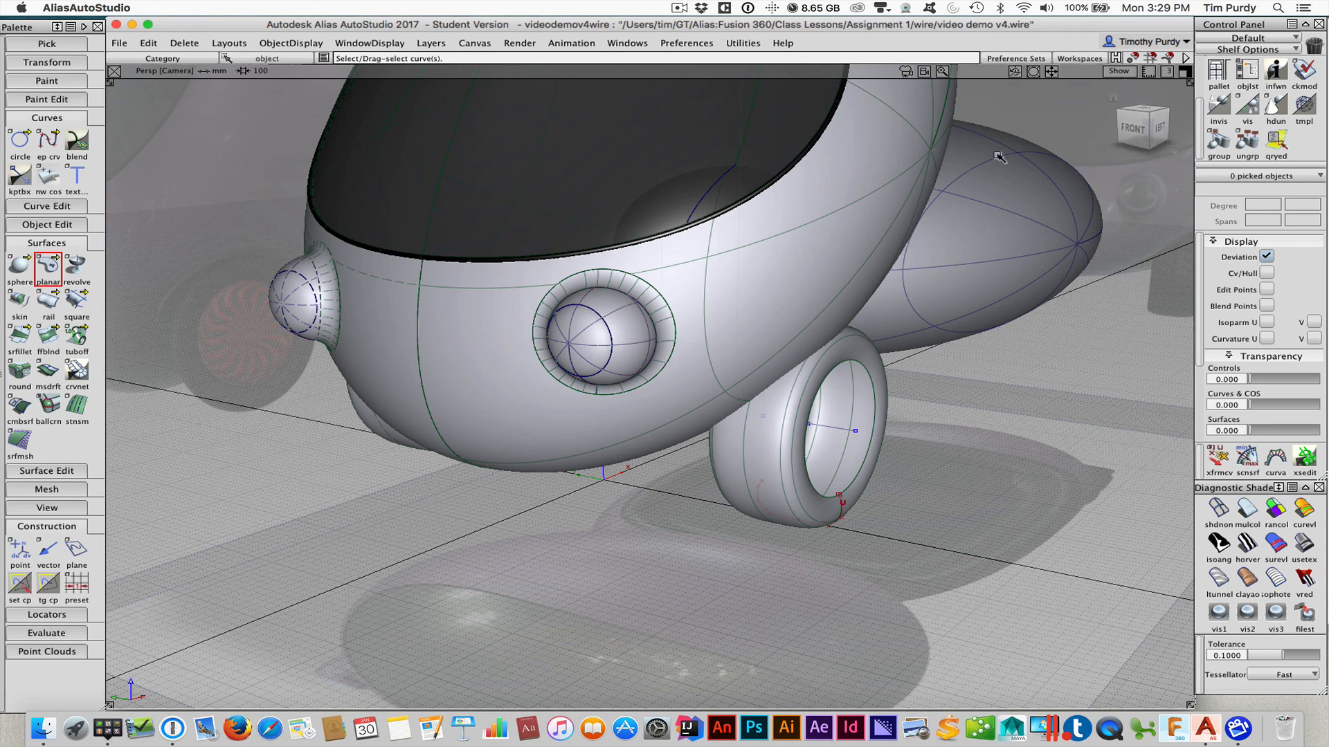
left_click(982, 174)
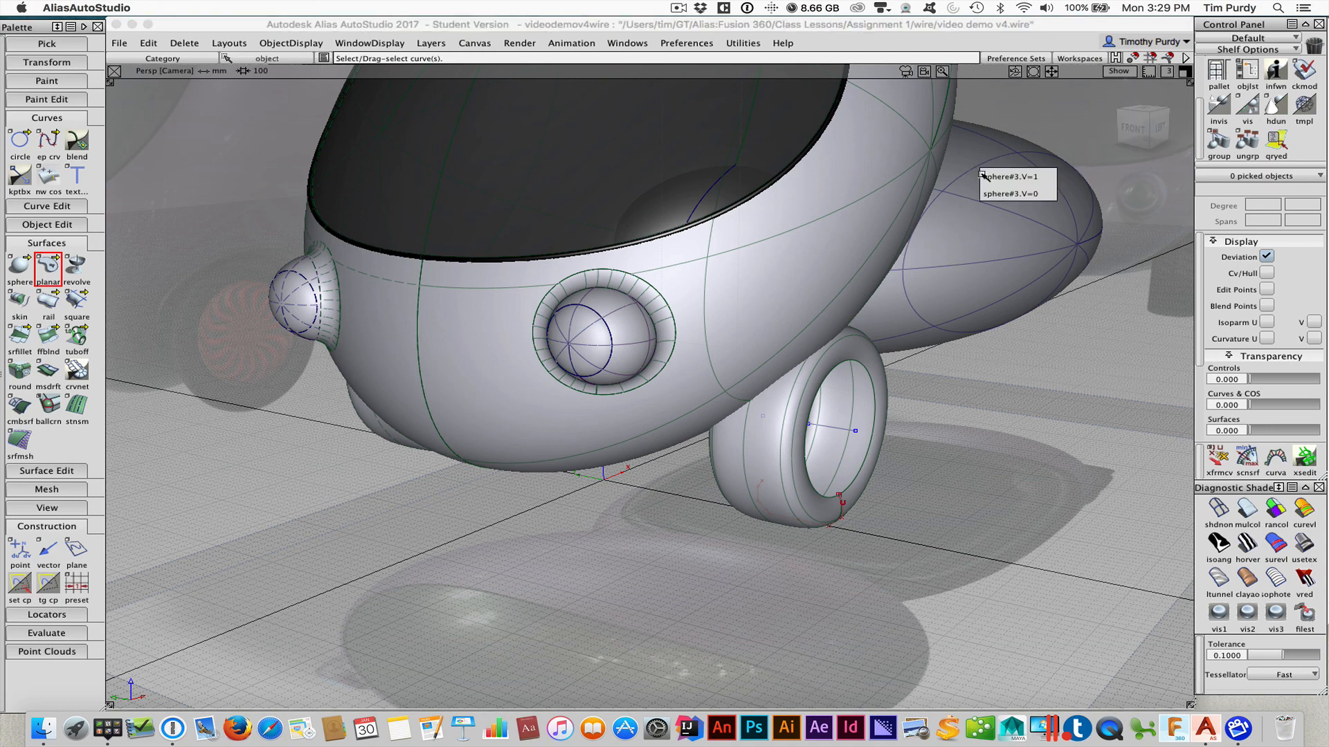
left_click(995, 178)
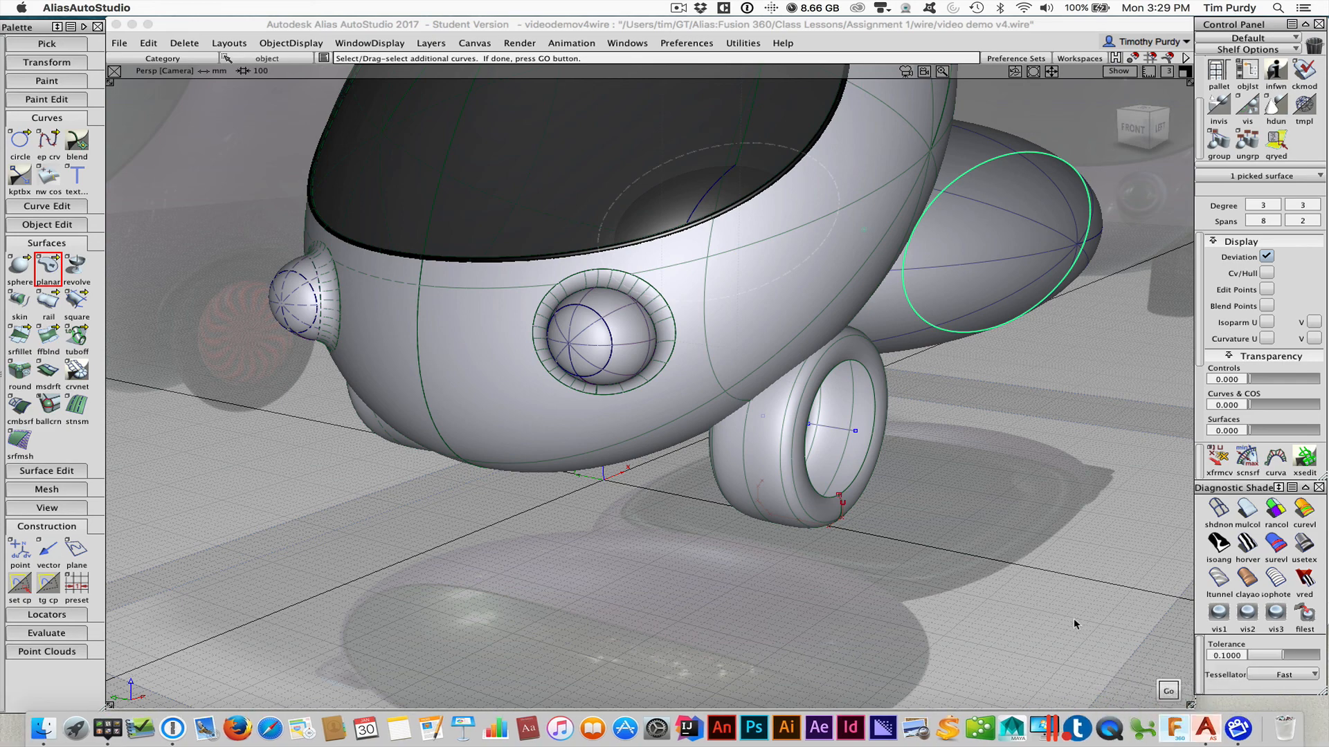
left_click_drag(1074, 624, 1058, 548, "ctrl+shift")
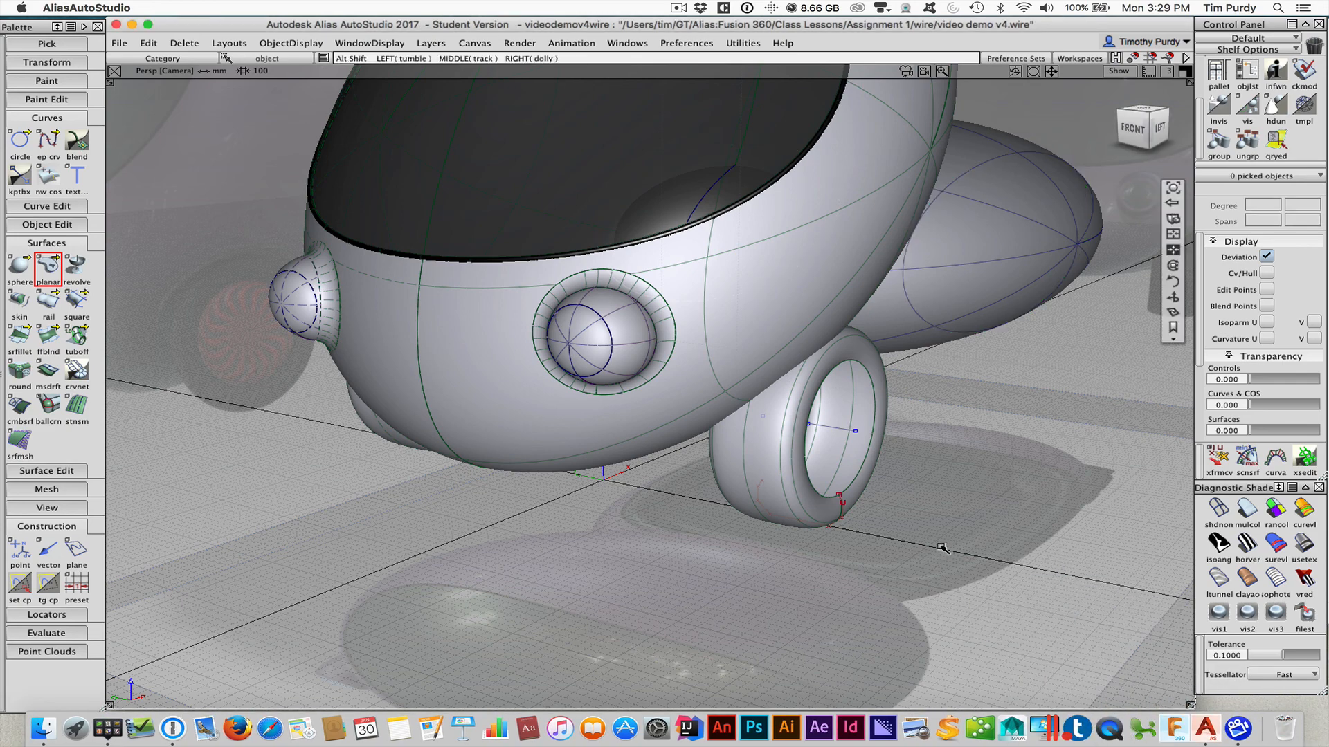
- Create a blend curve from the outboard end of the wheel's center line to the outboard end of the tire profile
right_click_drag(941, 548, 1074, 487, "alt+shift")
middle_click_drag(1074, 487, 854, 448, "alt+shift")
right_click_drag(854, 448, 881, 454, "alt+shift")
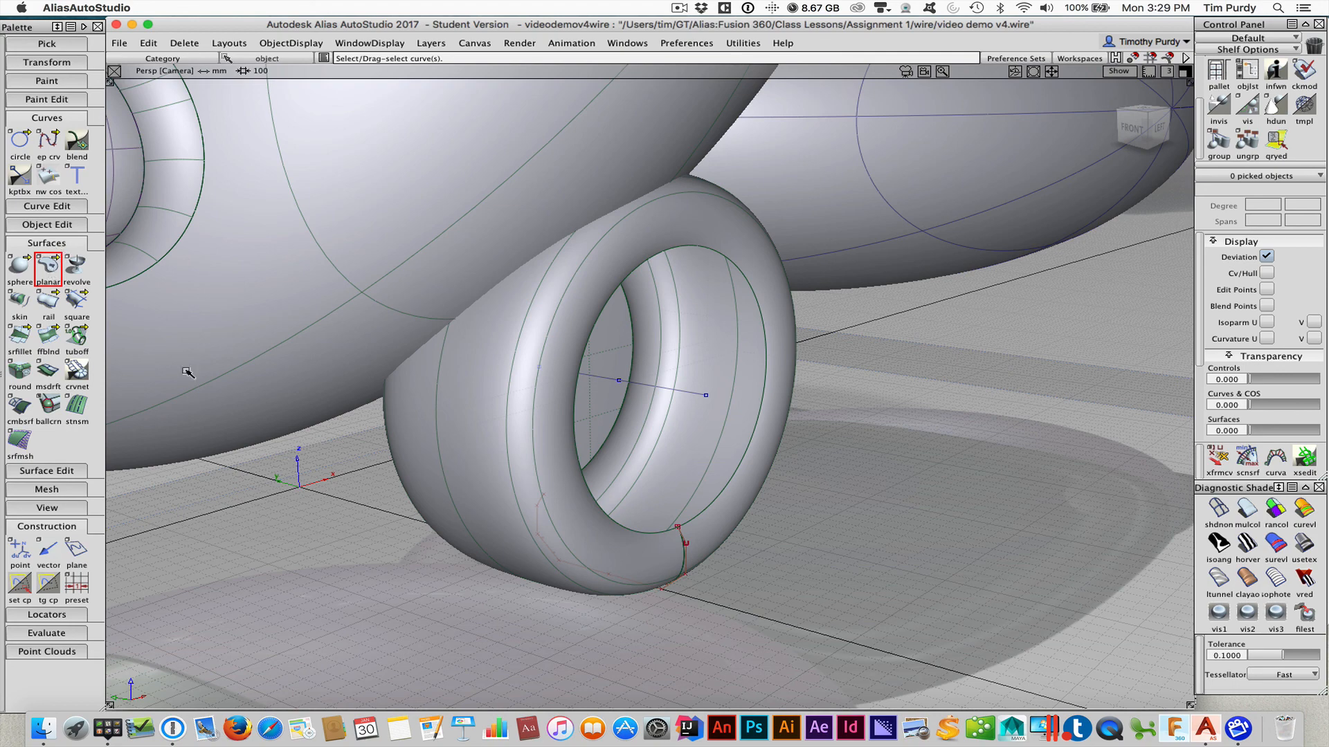
left_click_drag(194, 402, 195, 437, "ctrl+shift")
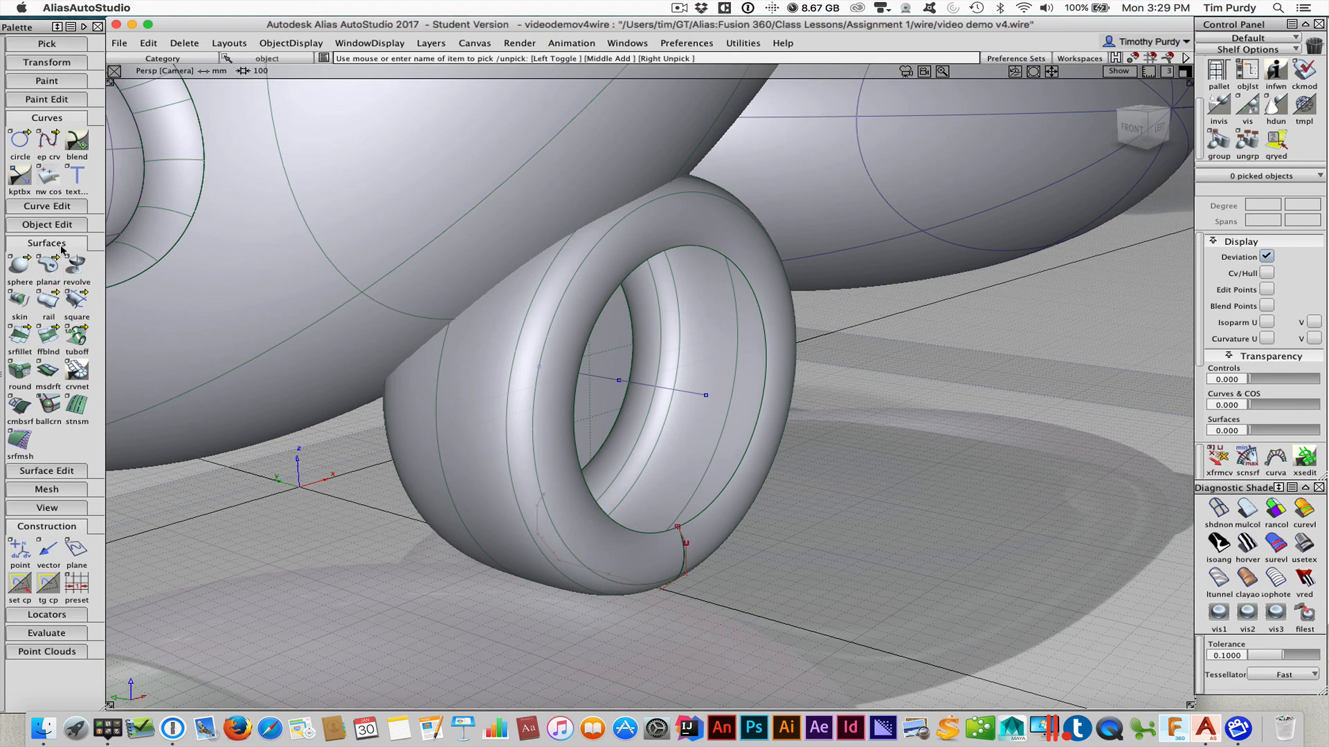
left_click(53, 243)
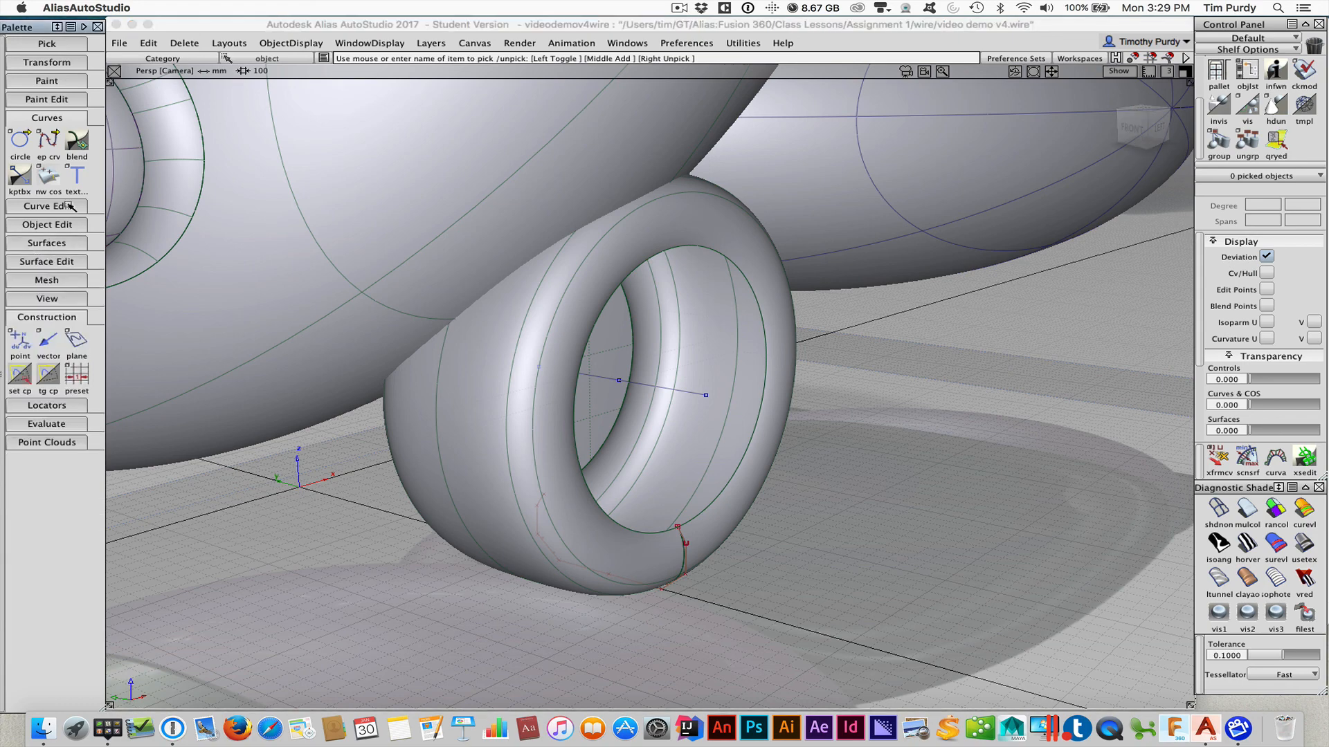
left_click(78, 148)
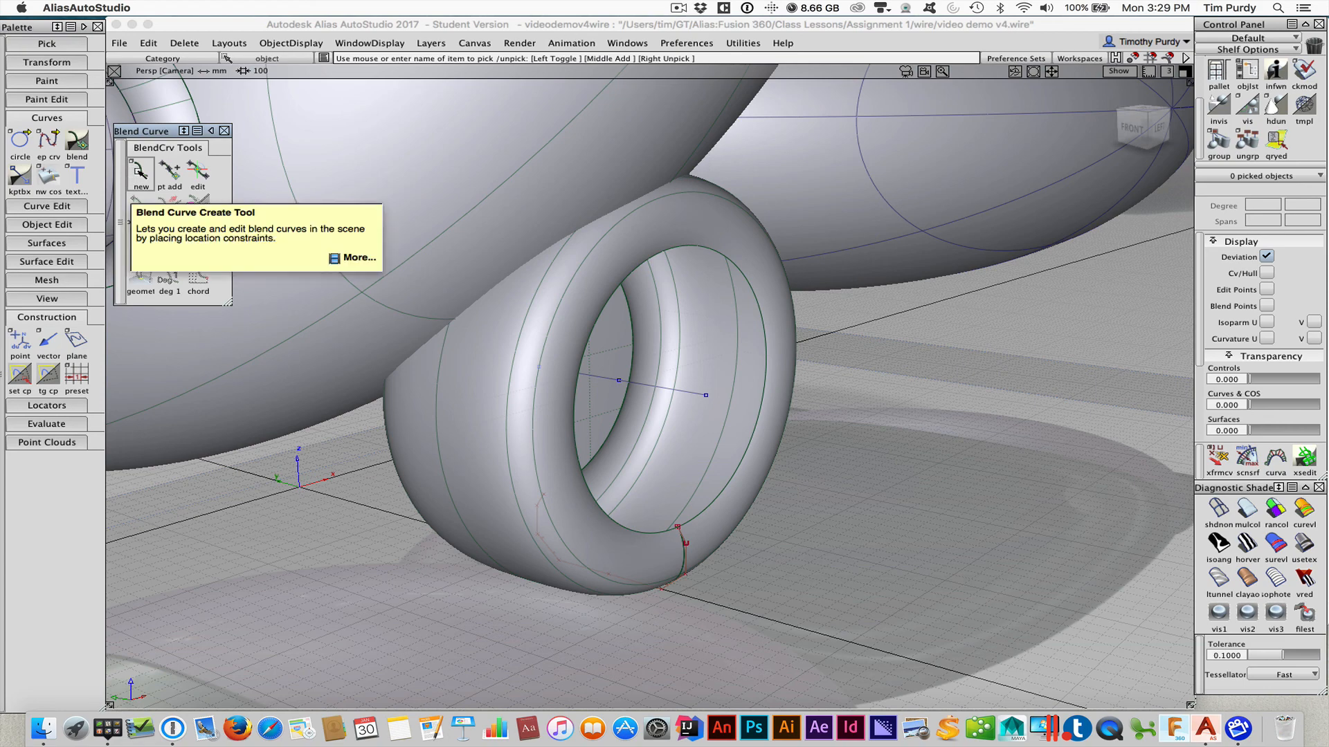
left_click(140, 173)
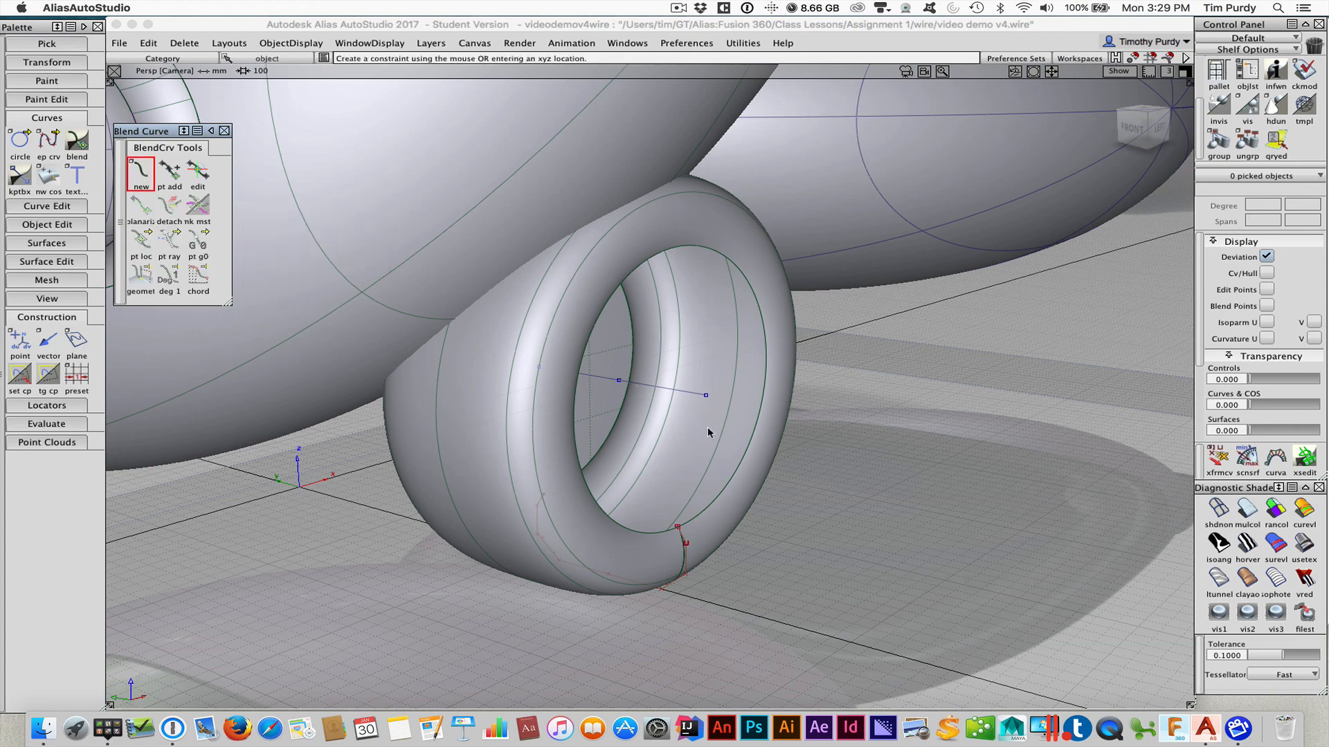
left_click(713, 409)
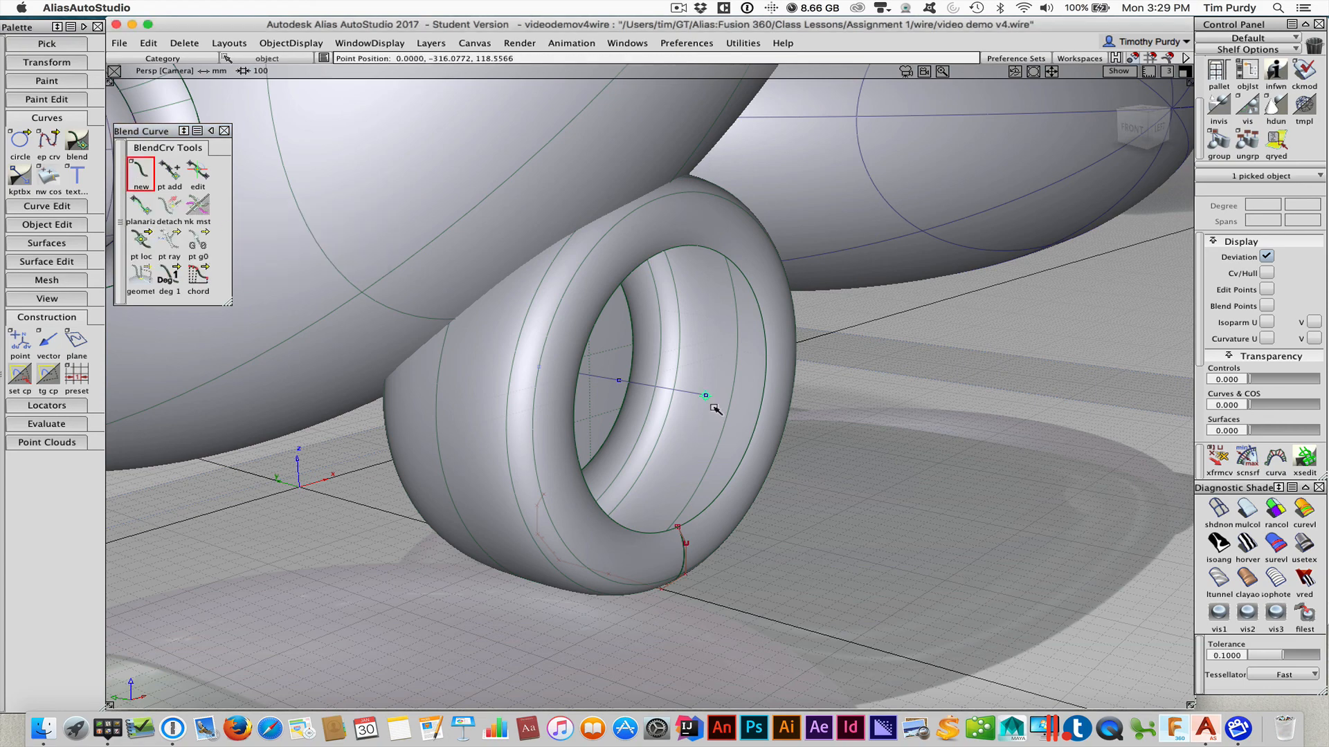
left_click(664, 518)
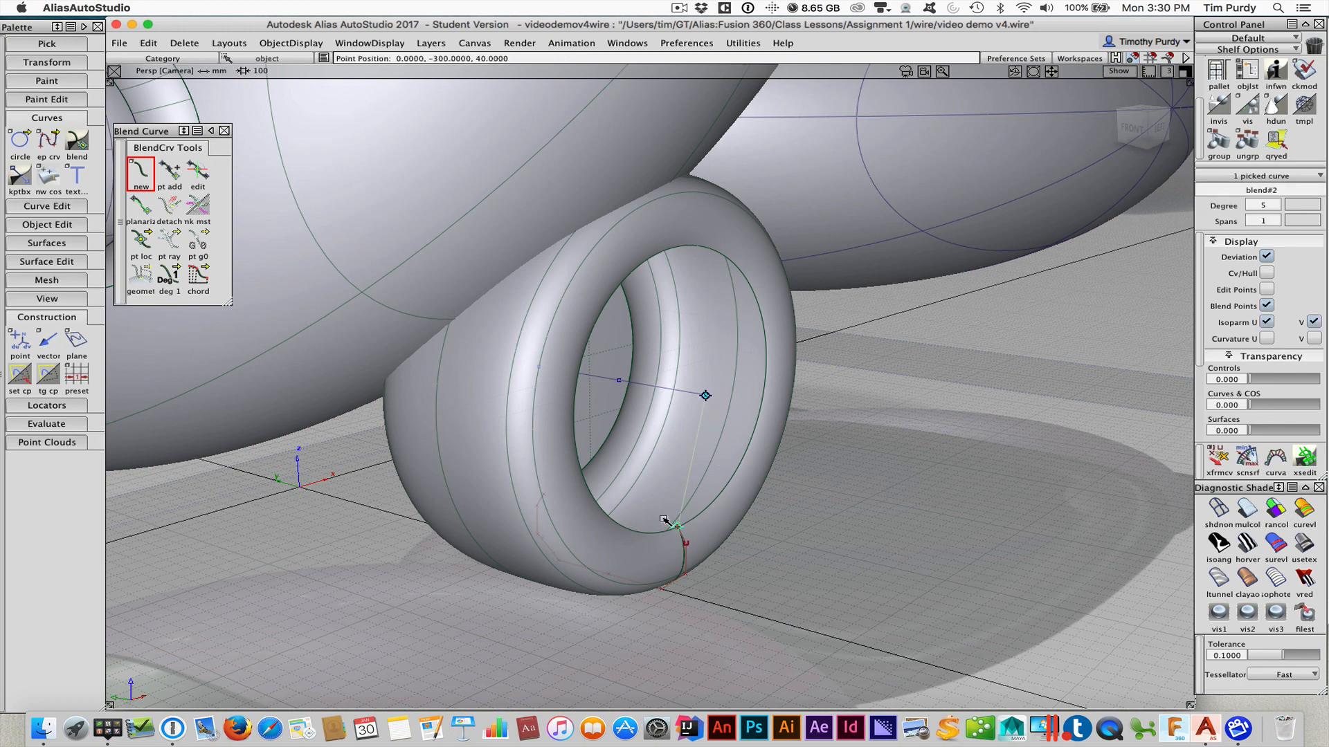
- Edit the blend curve's end point at the tire edge, aligning its tangent with the wheel's Y axis direction
right_click(635, 466, "ctrl+shift")
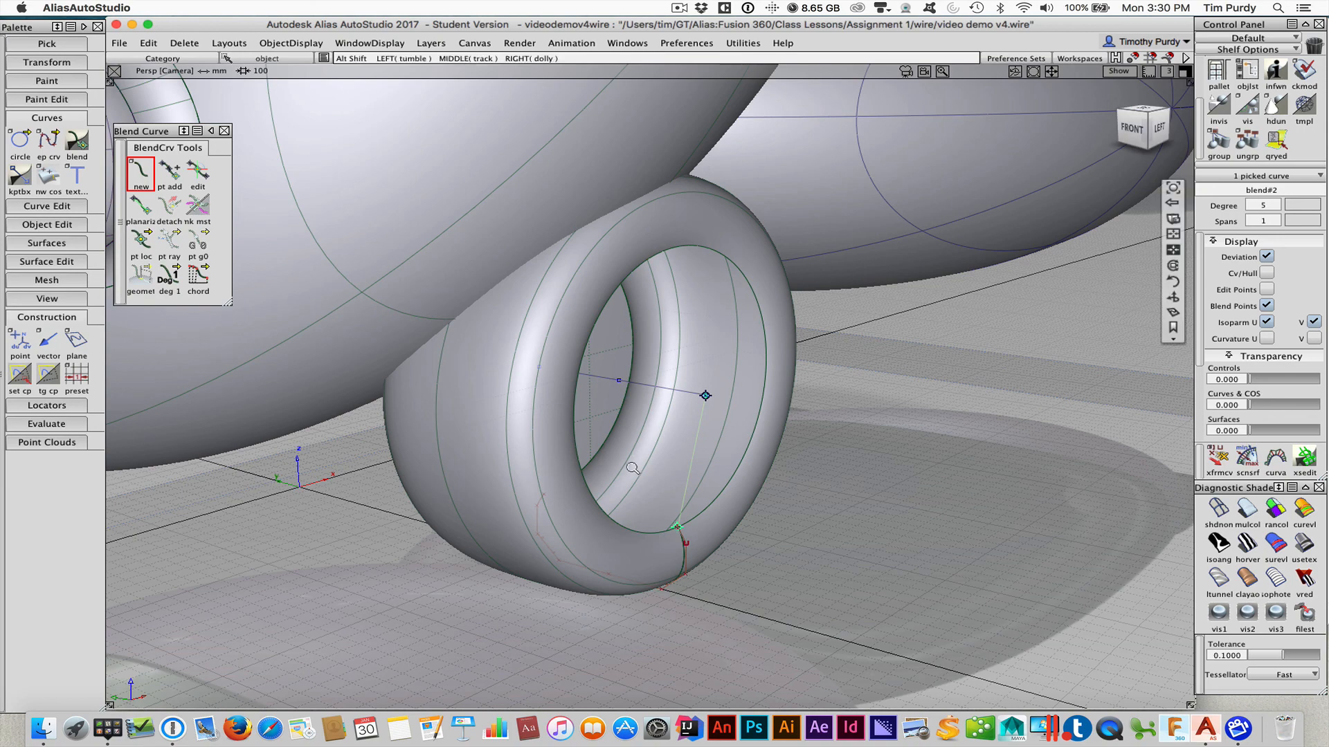
right_click_drag(633, 468, 686, 460, "alt+shift")
left_click(193, 173)
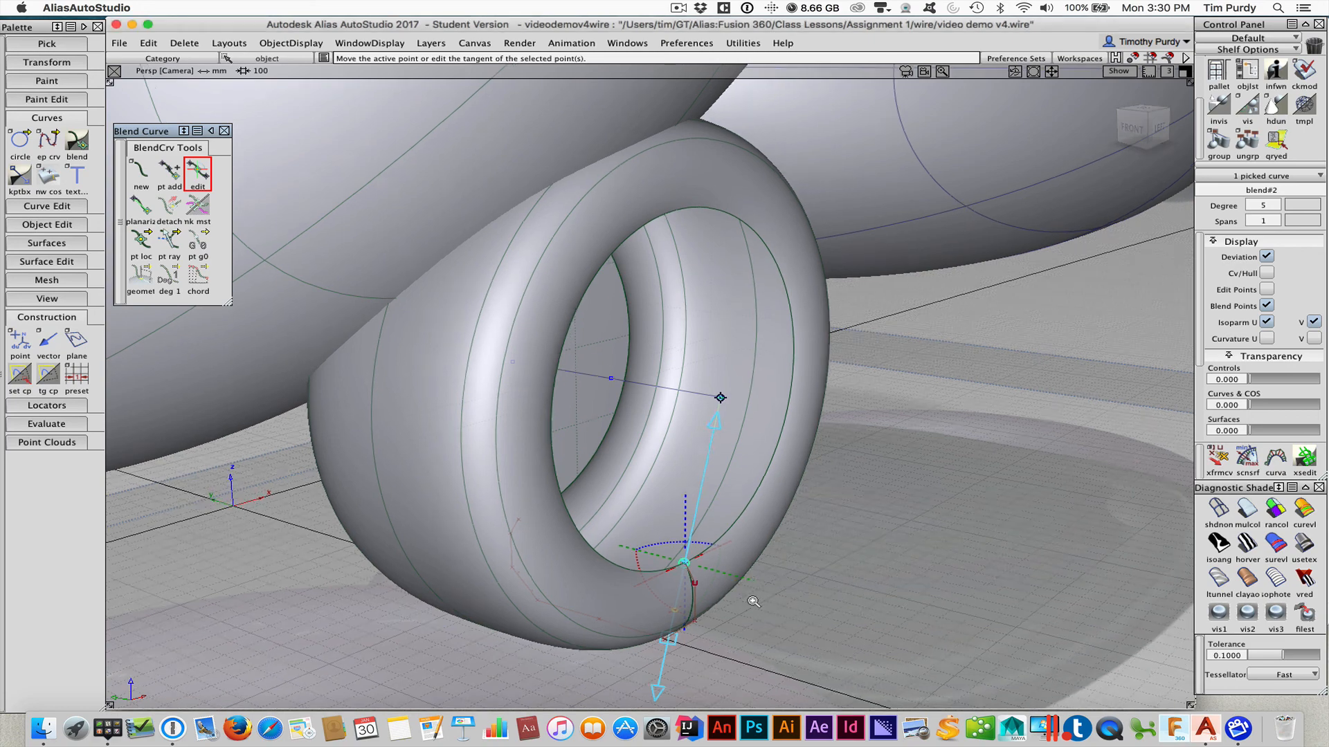
right_click_drag(750, 600, 798, 593, "alt+shift")
middle_click_drag(796, 604, 783, 537, "alt+shift")
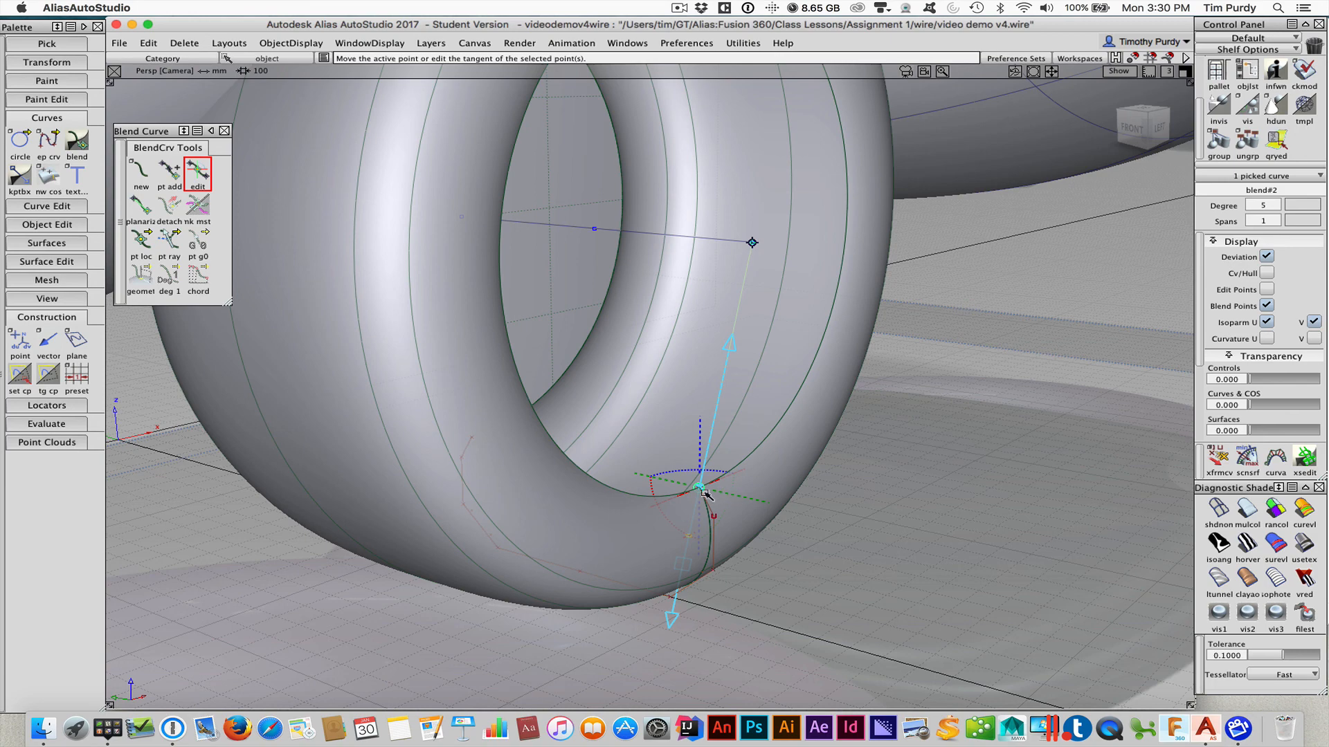
left_click(745, 499)
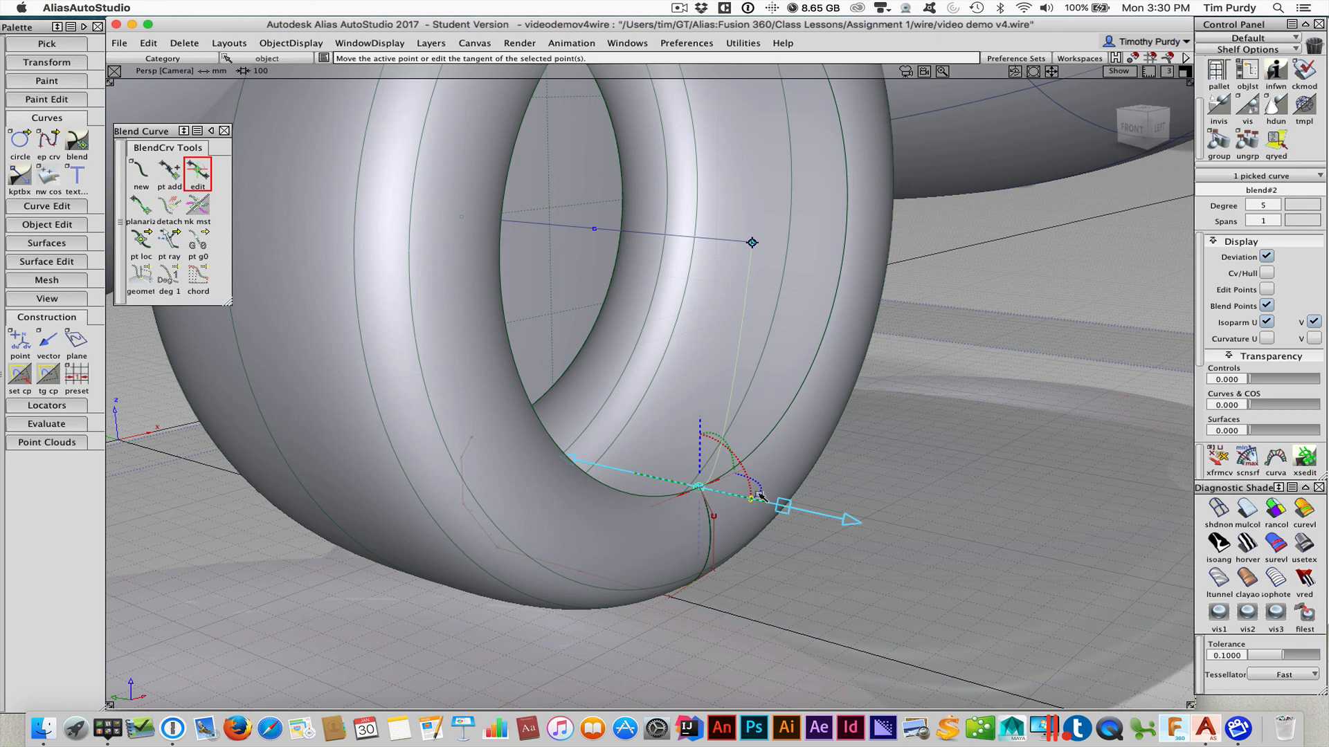
- Align the blend curve's tangent at the wheel's center point with the vertical Z axis and adjust its tangent handle
left_click(752, 244)
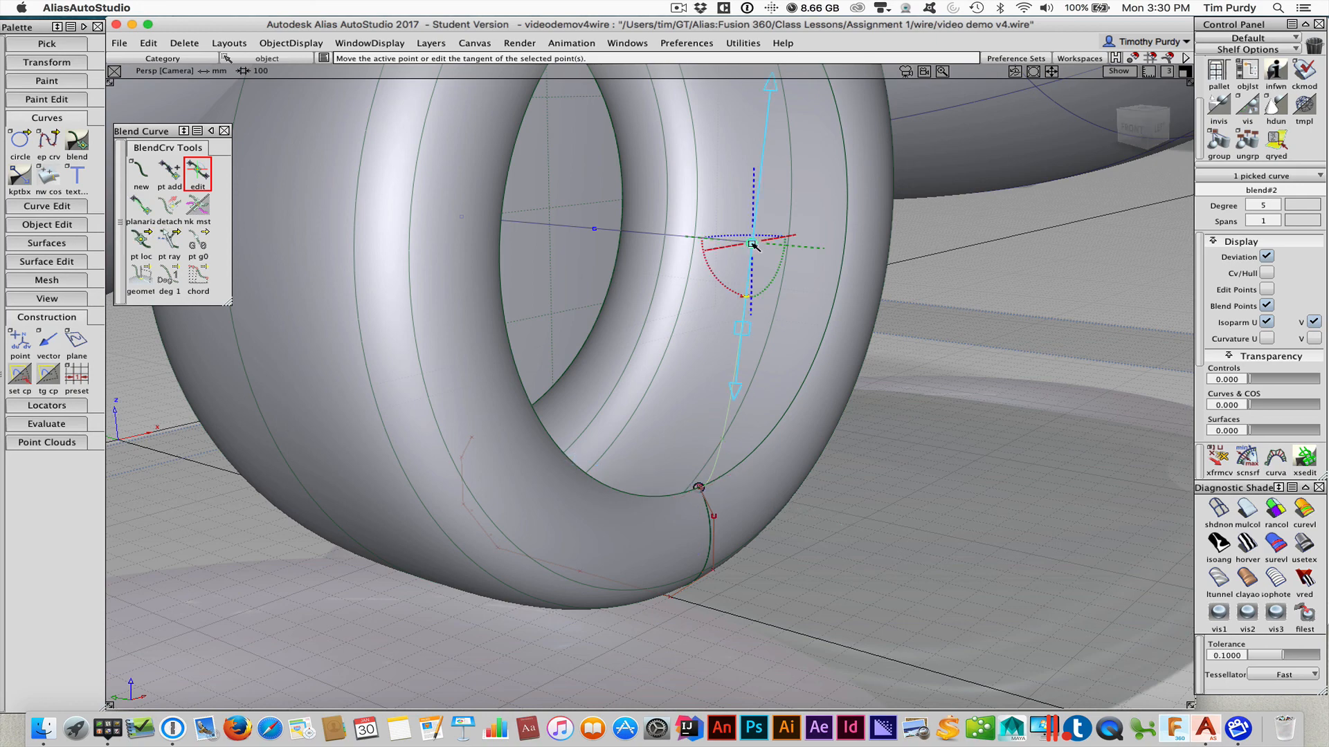
left_click(753, 284)
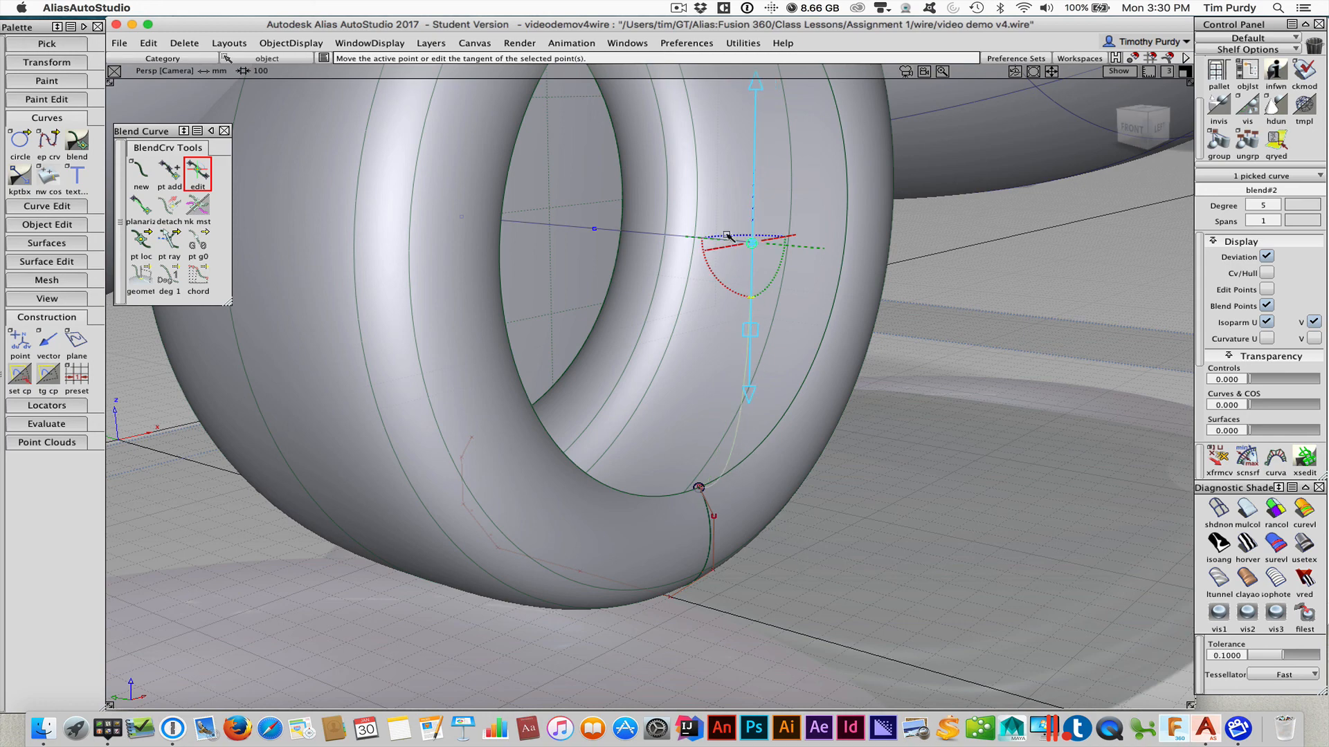
mouse_move(802, 487)
left_mouse_down("alt+shift")
mouse_move(766, 501)
mouse_move(823, 495)
left_mouse_up("alt+shift")
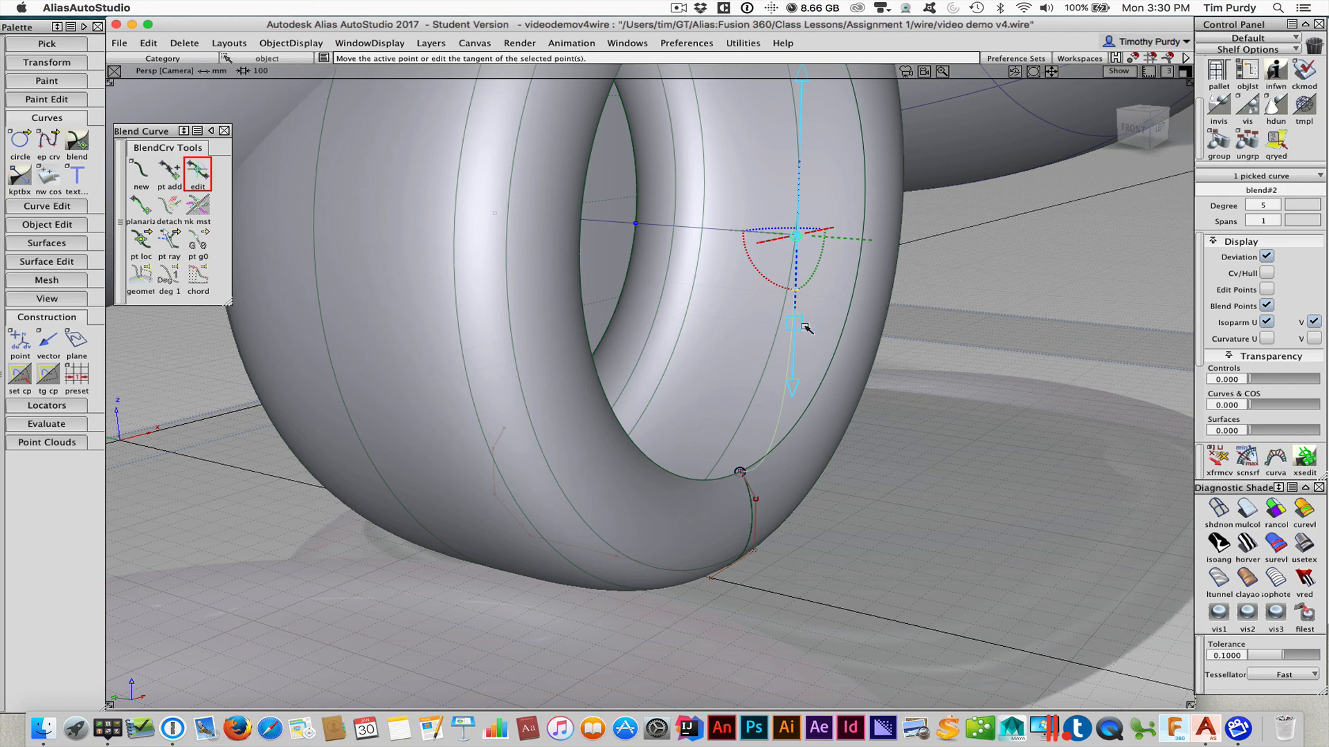
left_click(800, 324)
left_click_drag(830, 329, 1013, 395)
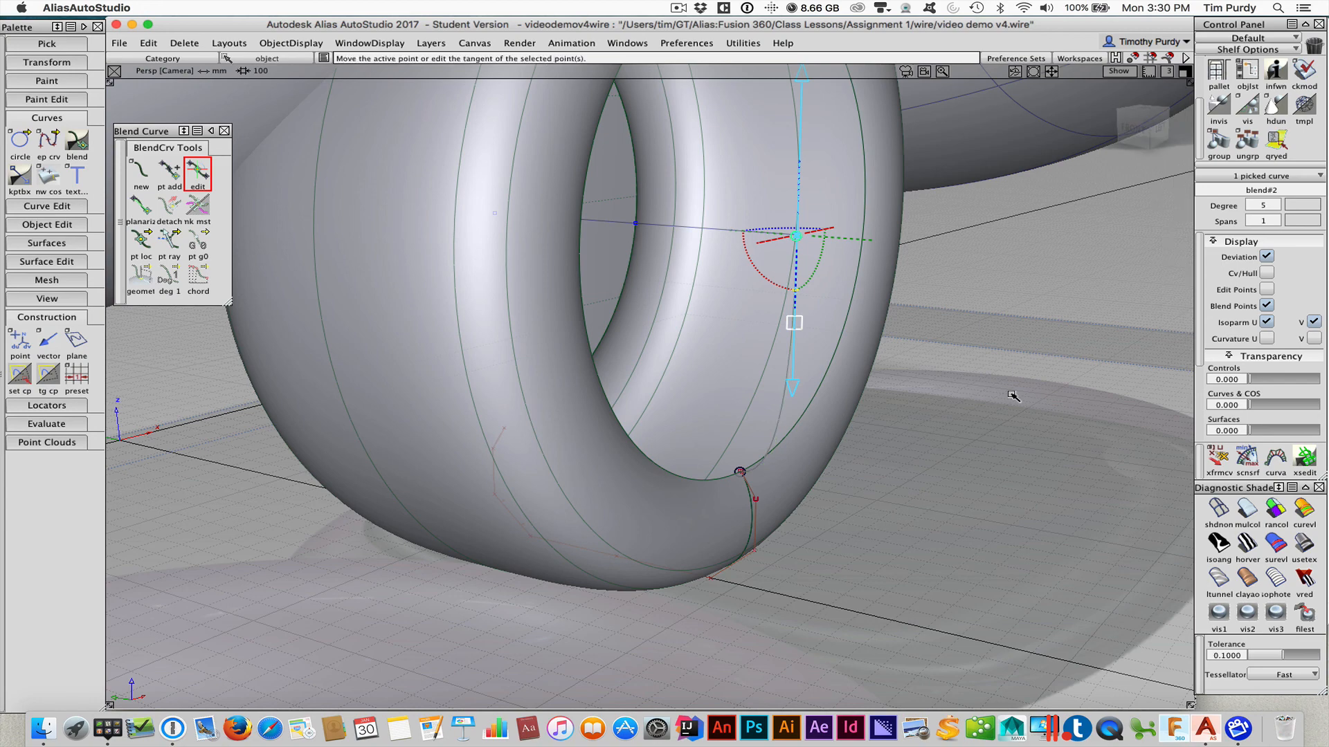
- Adjust the blend curve's tangent handle at the tire edge, clear the selection and close the blend curve tools
left_click(740, 471)
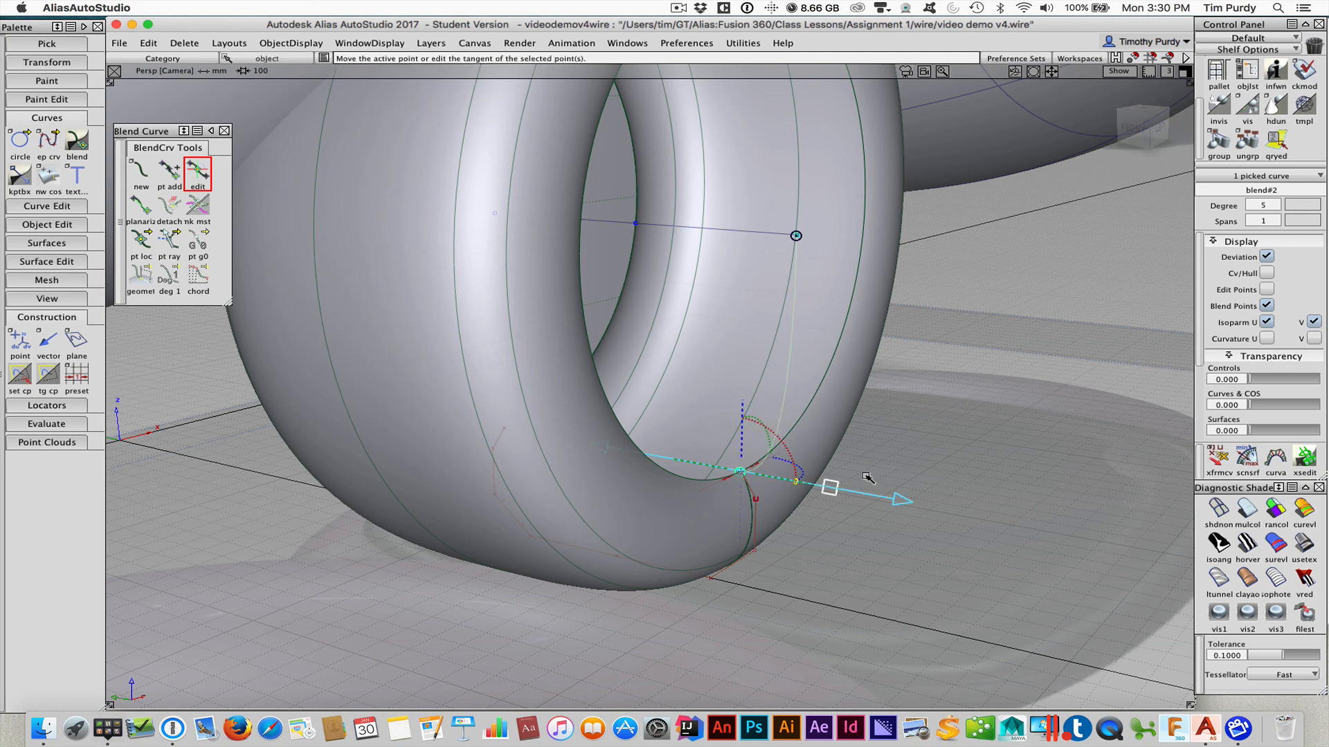
key("z")
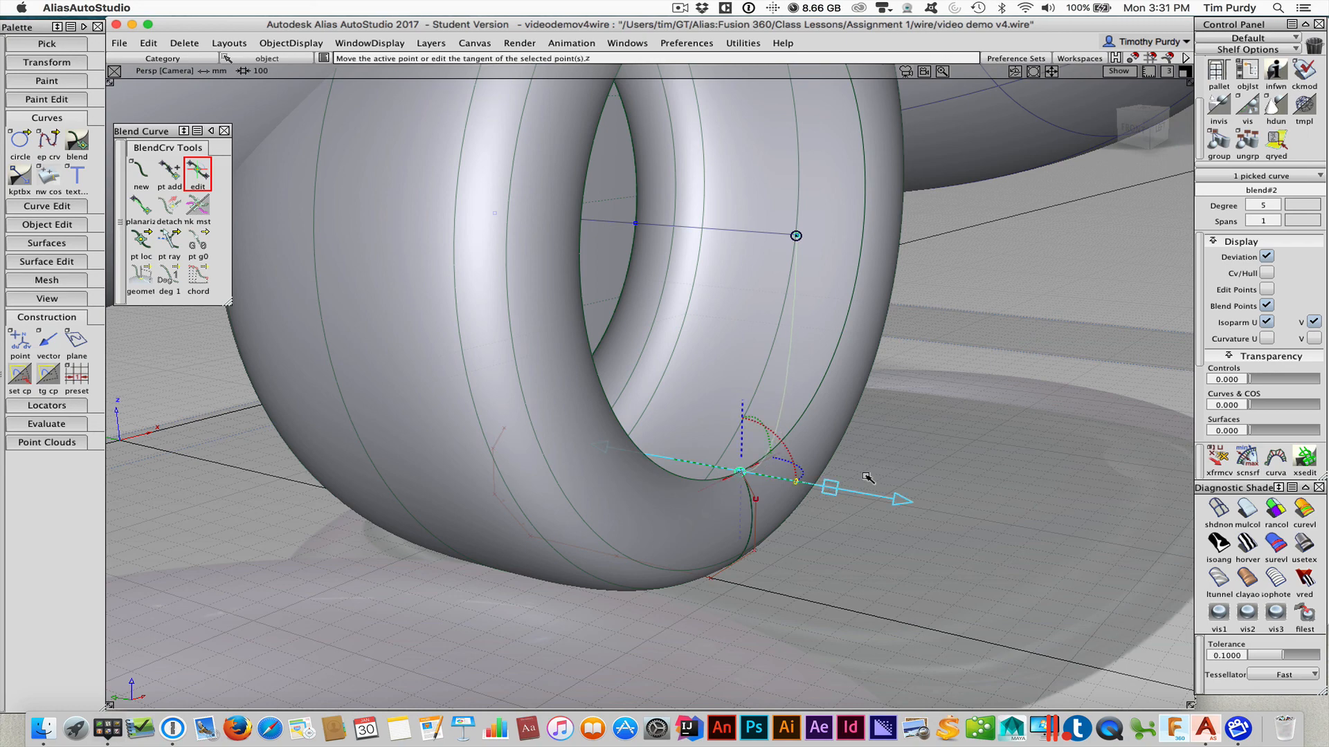
left_click_drag(893, 492, 905, 434, "ctrl+shift")
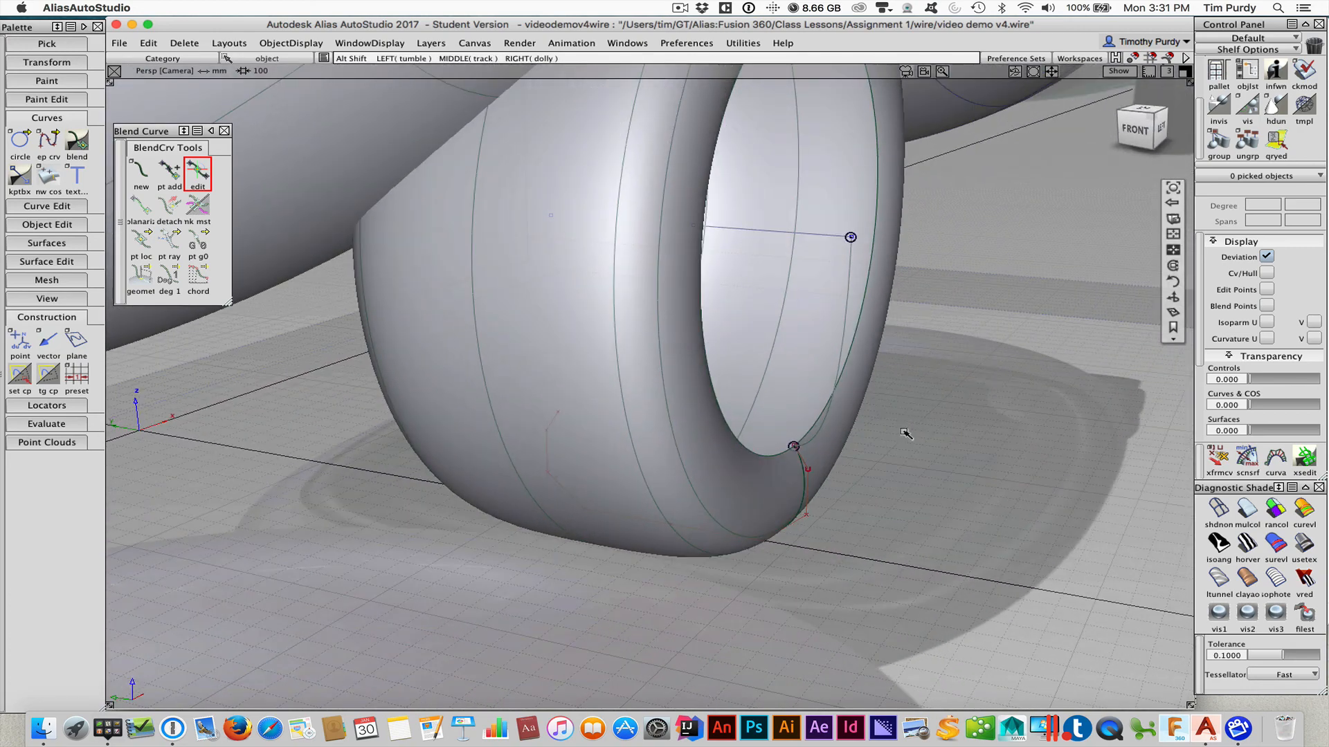
left_click(225, 131)
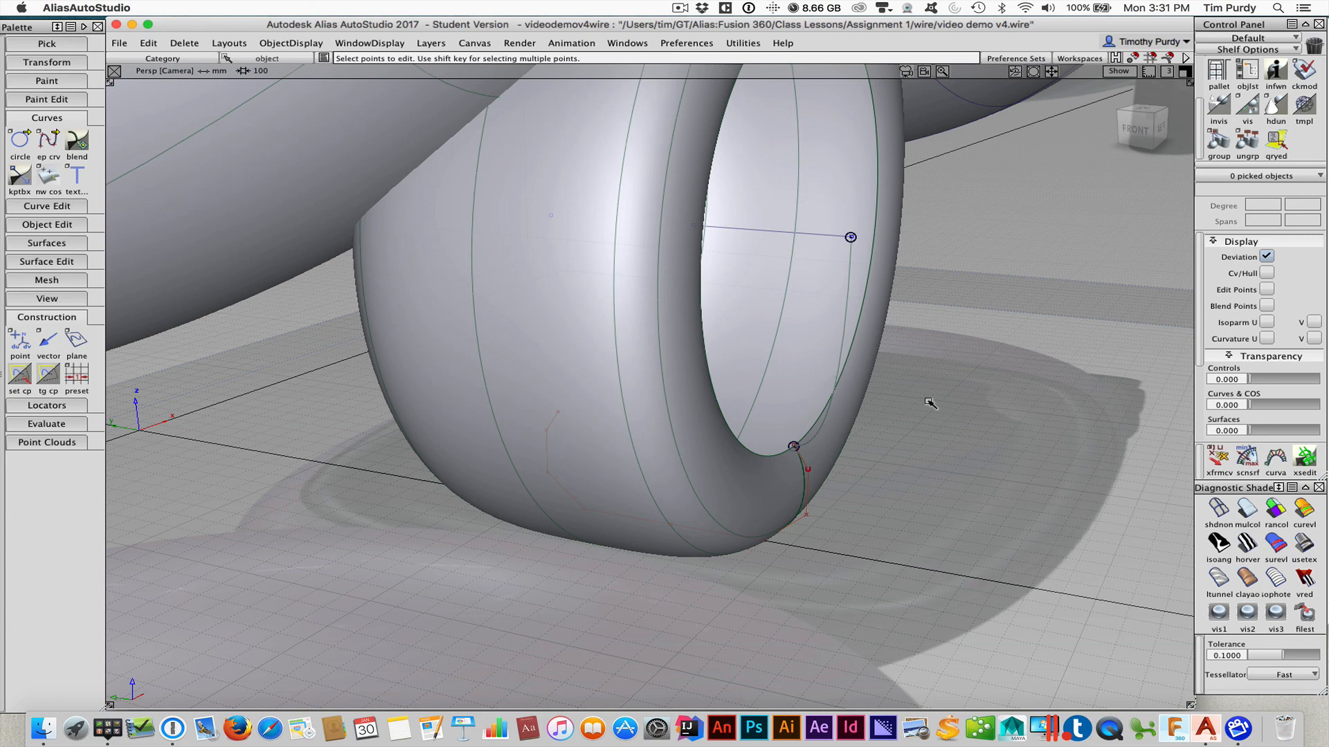
- Revolve the blend curve 360 degrees around the local Y axis to form the wheel's outer hub surface
left_click_drag(929, 401, 851, 385, "alt+shift")
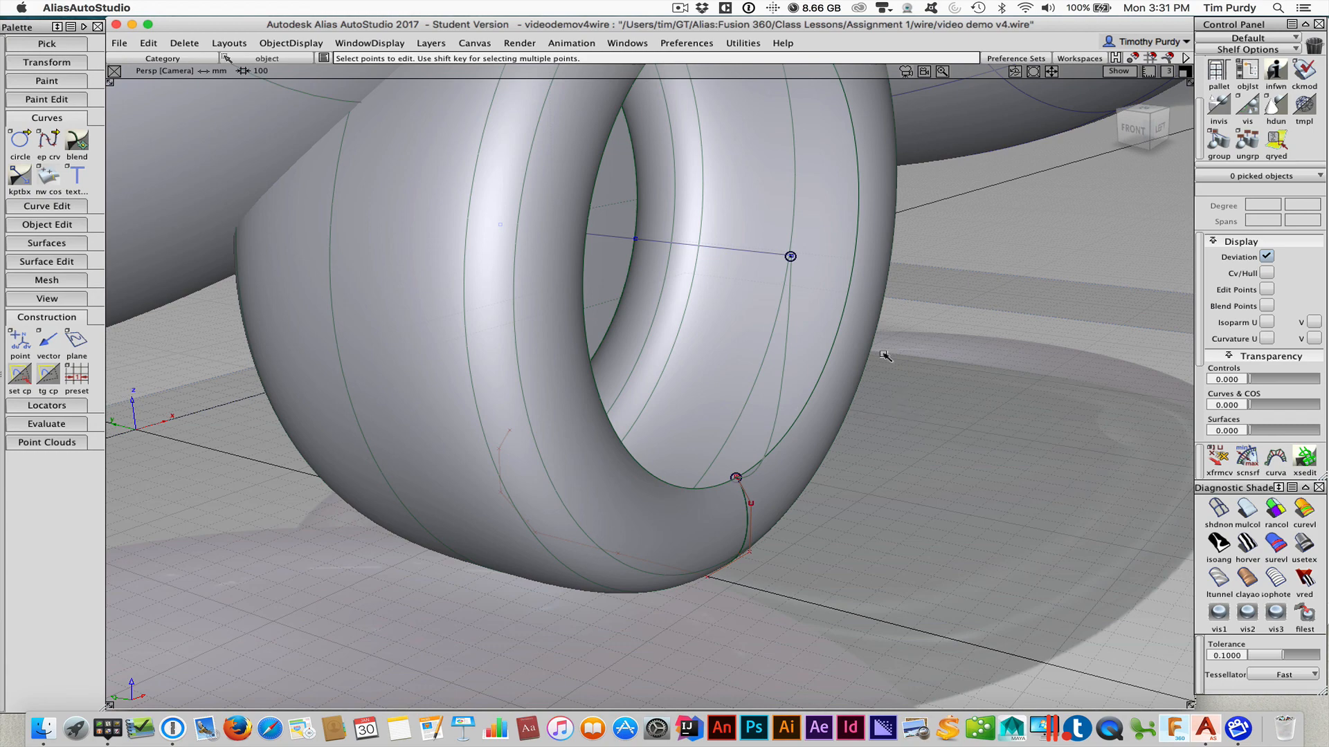
left_click_drag(886, 421, 882, 443, "ctrl+shift")
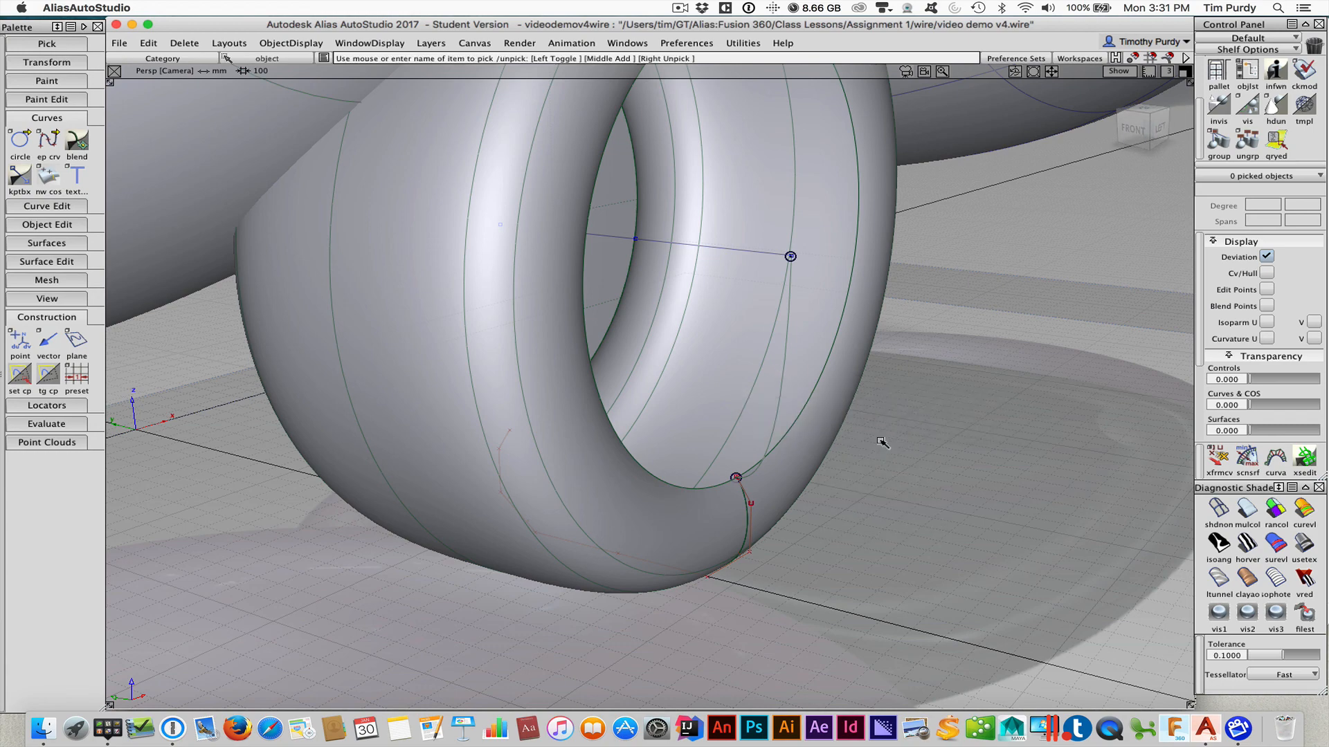
left_click(787, 380)
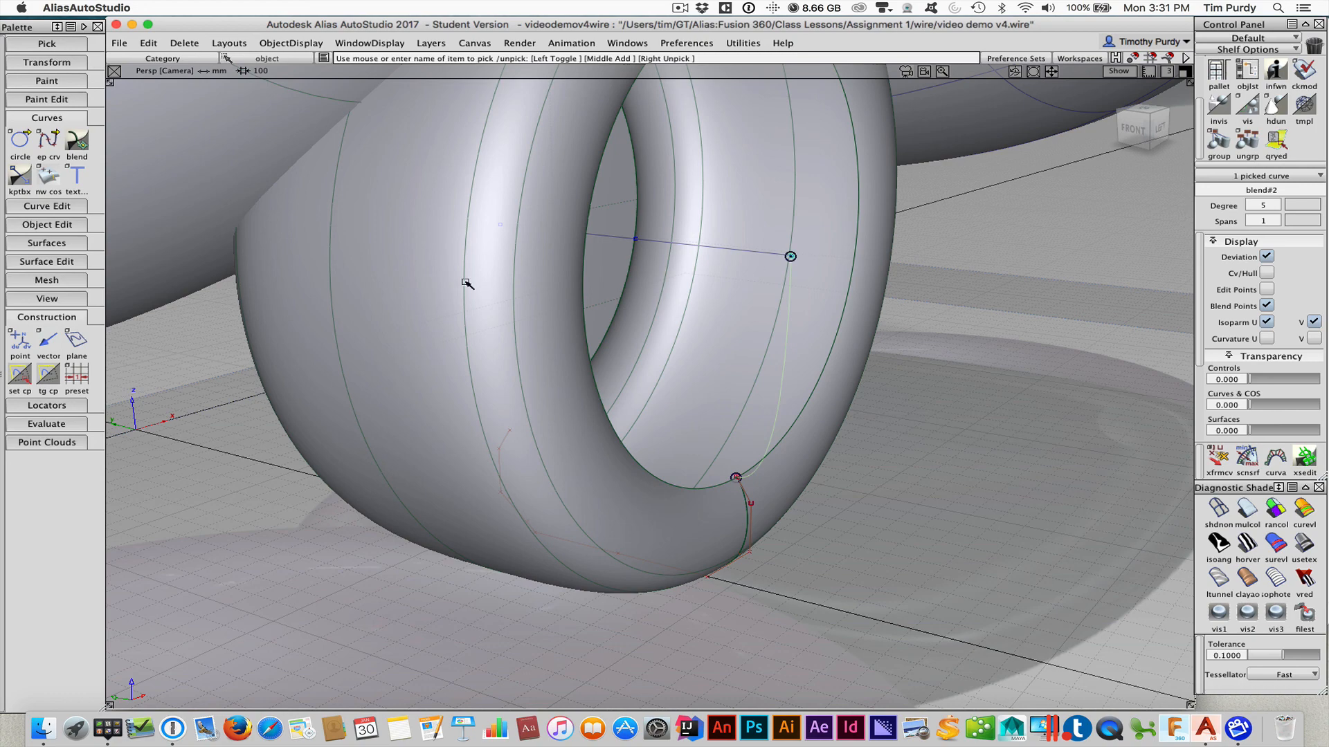
left_click(45, 245)
left_click(117, 284)
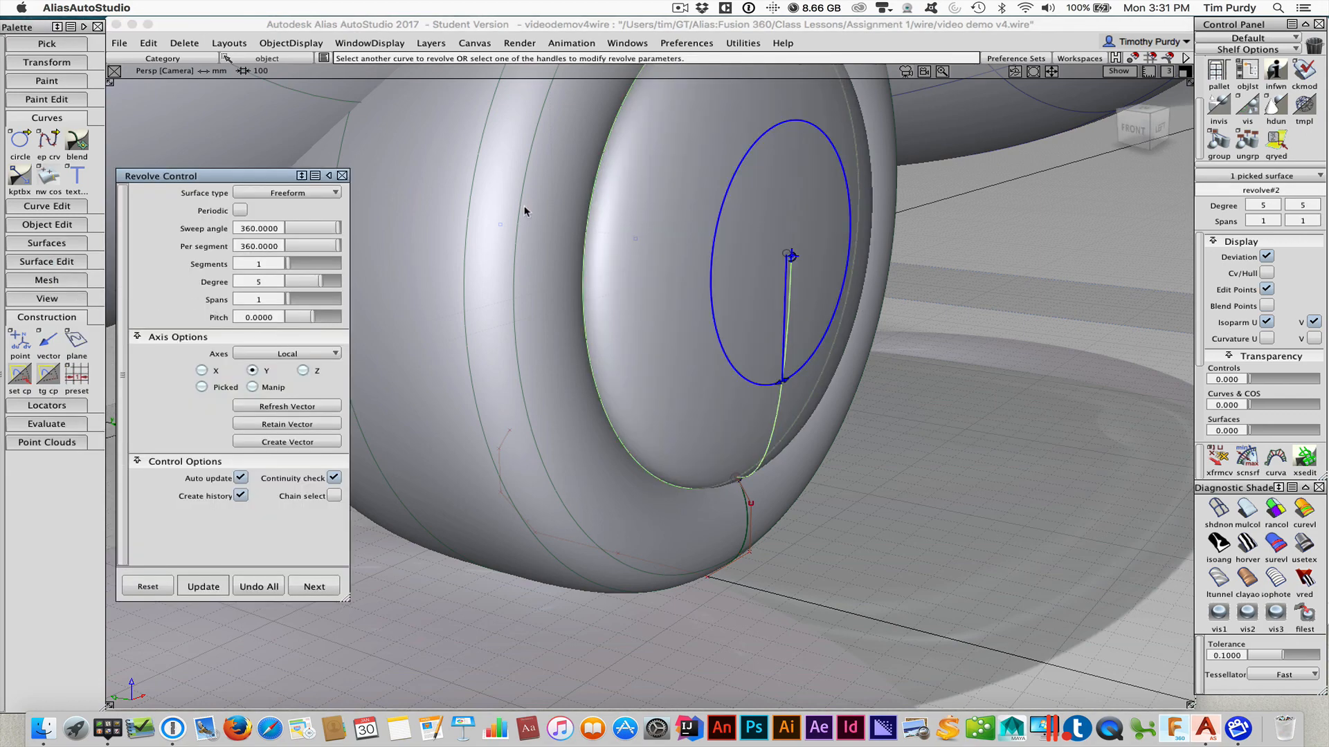
left_click(343, 176)
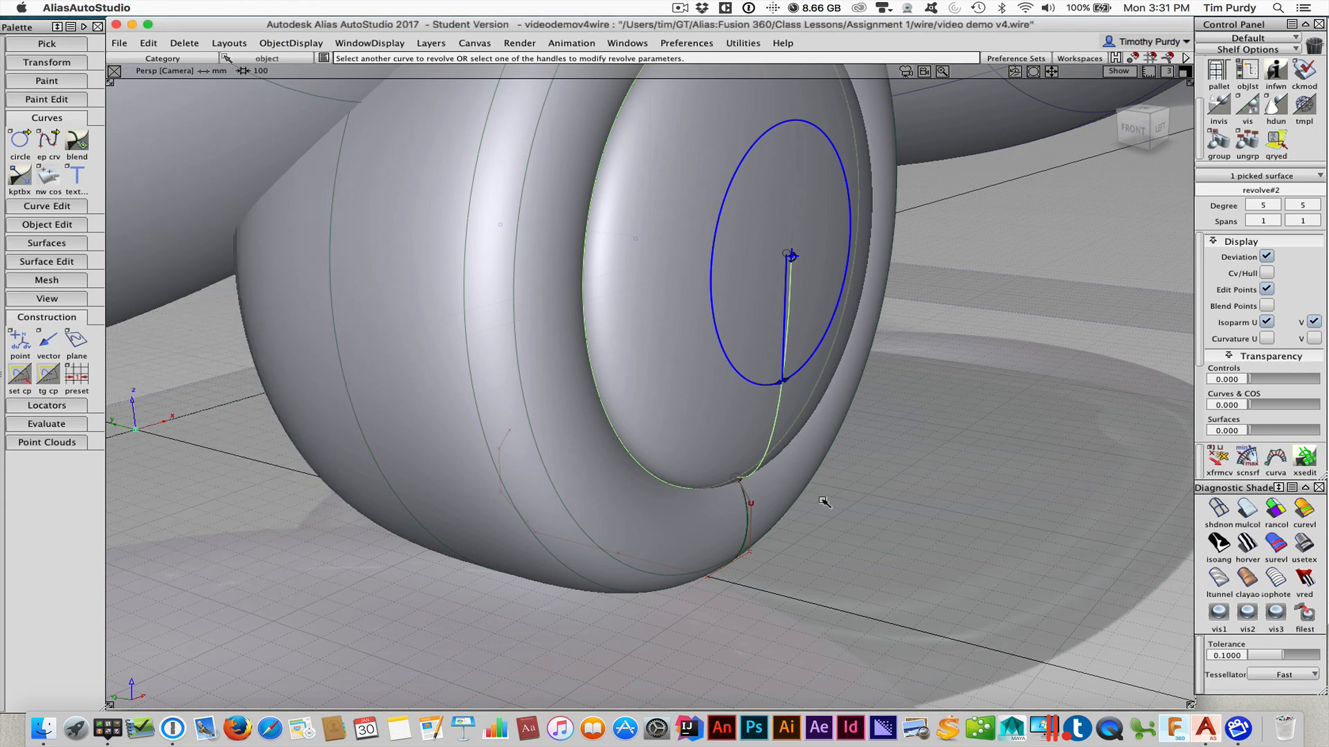
left_click_drag(868, 527, 812, 472)
right_click_drag(812, 472, 725, 490, "alt+shift")
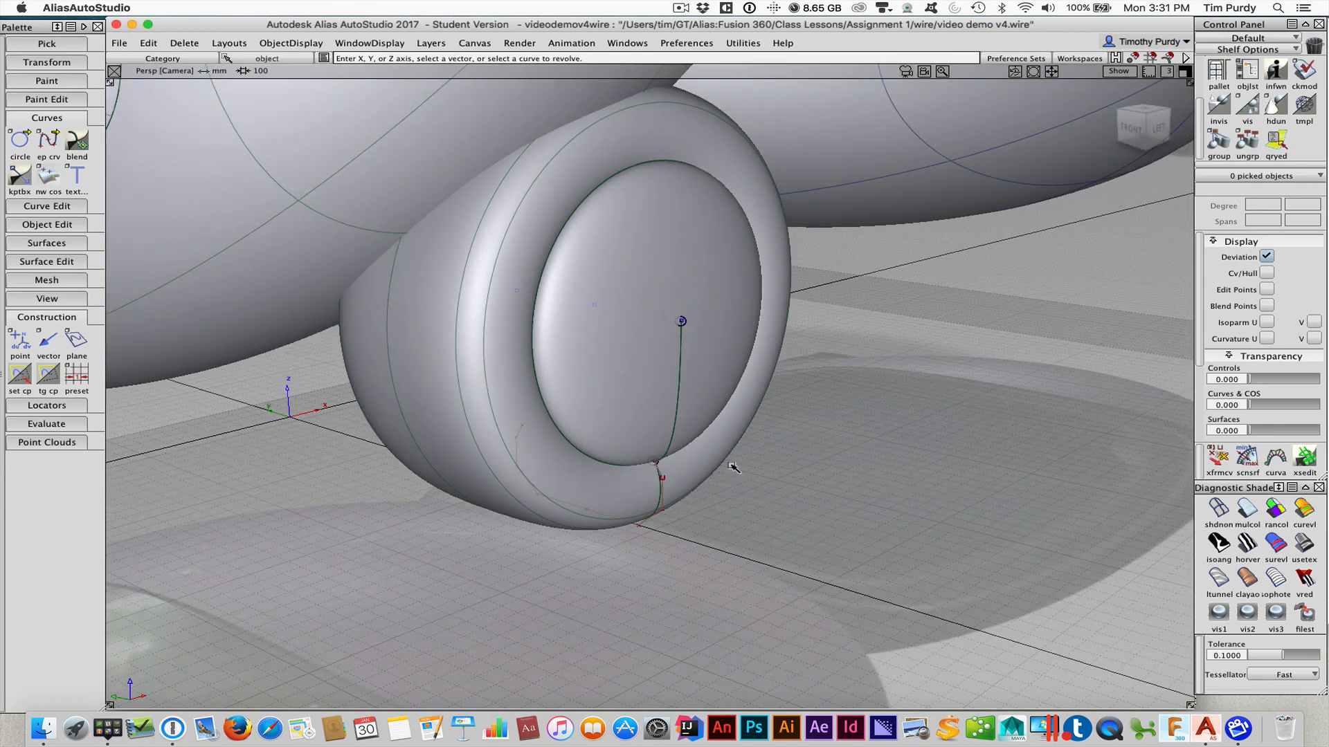
- Select the hub's blend curve and the tire profile curve and assign both to the curves layer through the Object Lister
mouse_move(725, 489)
left_mouse_down()
mouse_move(731, 504)
mouse_move(732, 493)
left_mouse_up()
left_click(676, 414)
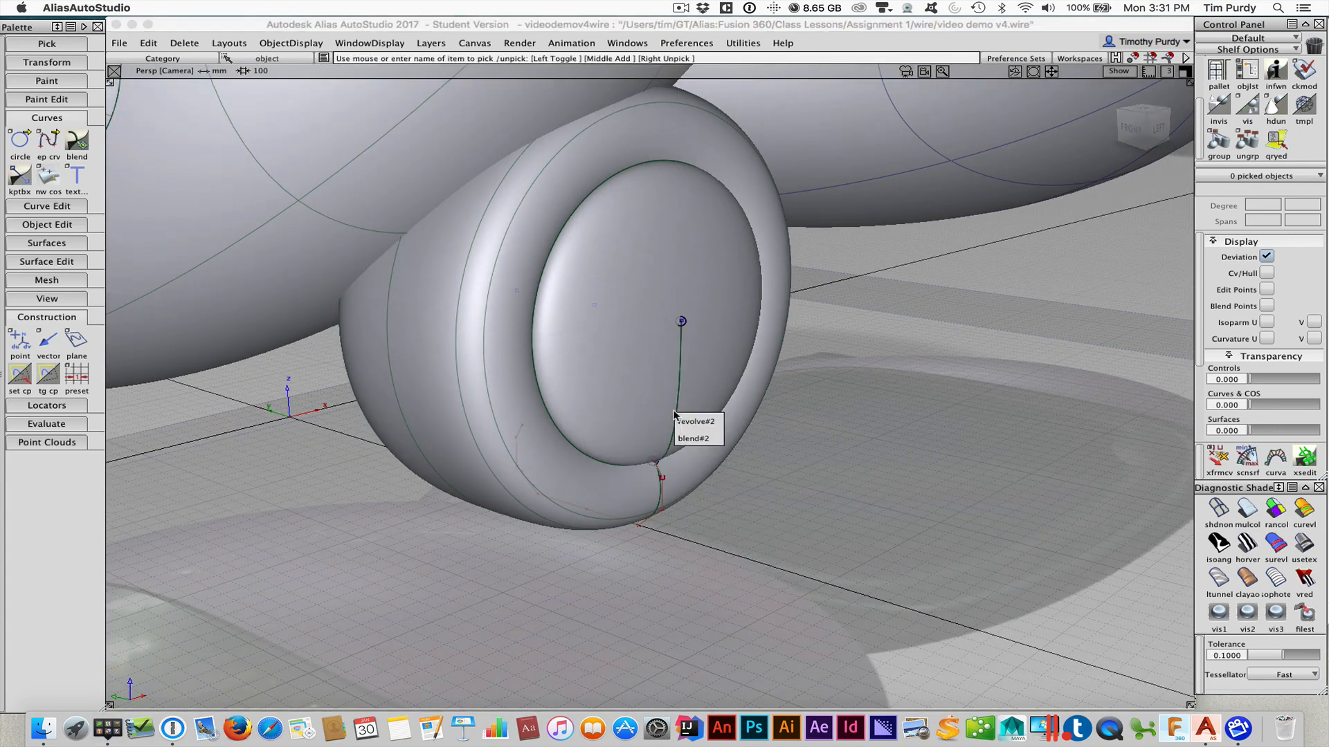
left_click(699, 439)
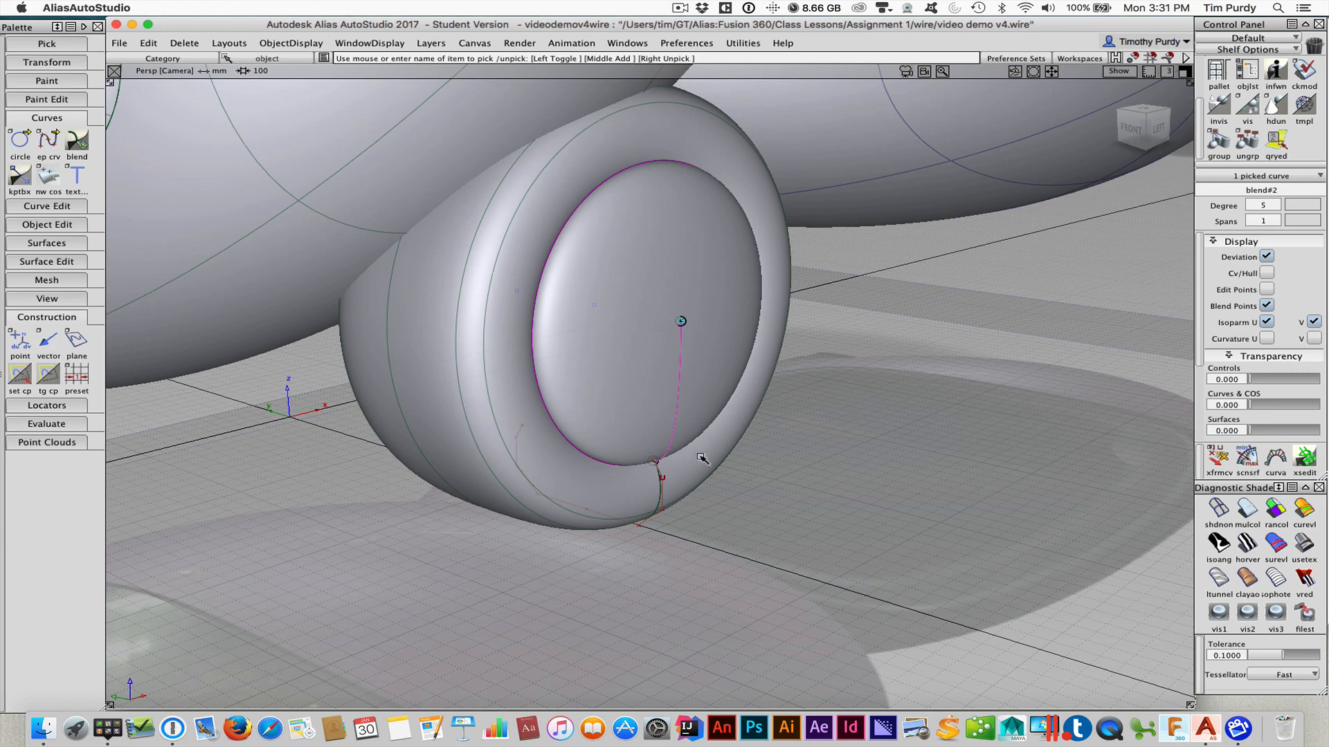
left_click_drag(700, 457, 693, 482, "ctrl+shift")
left_click(660, 479)
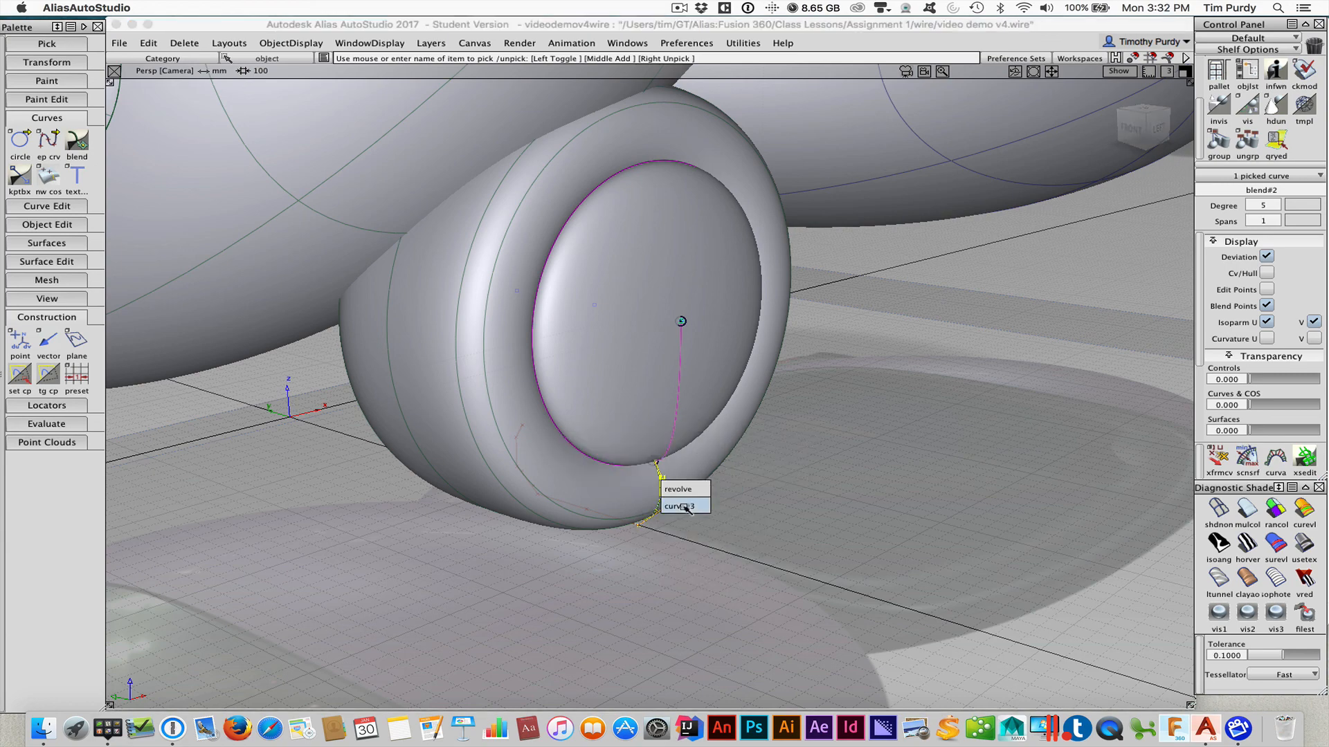
left_click(684, 506)
left_click(623, 46)
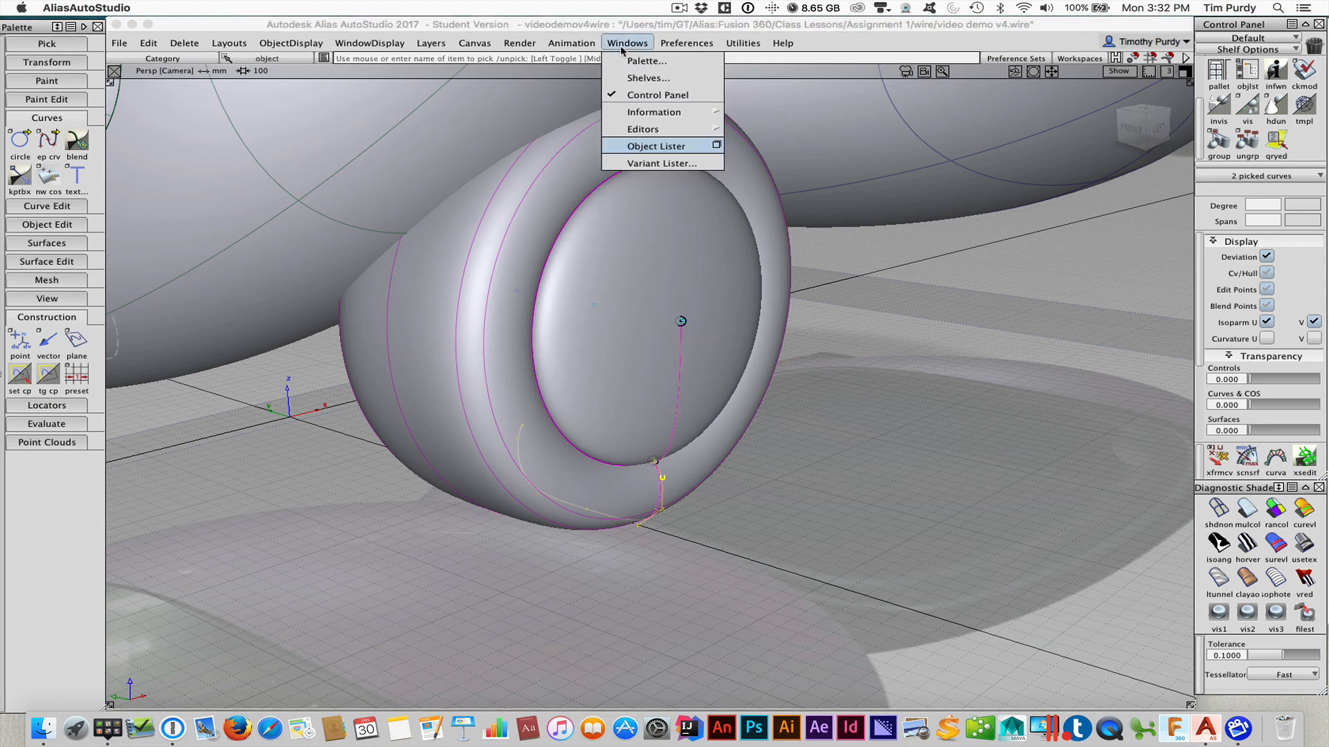
left_click(643, 147)
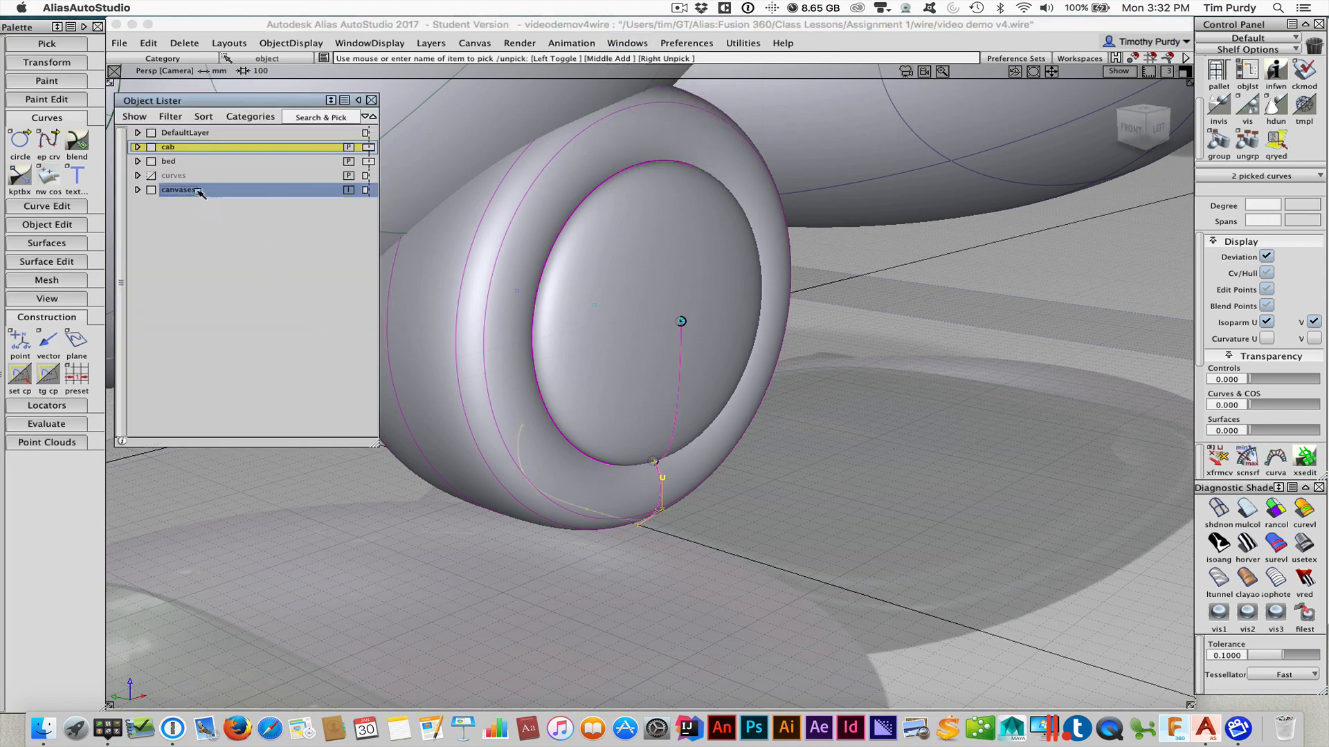
right_click(178, 177)
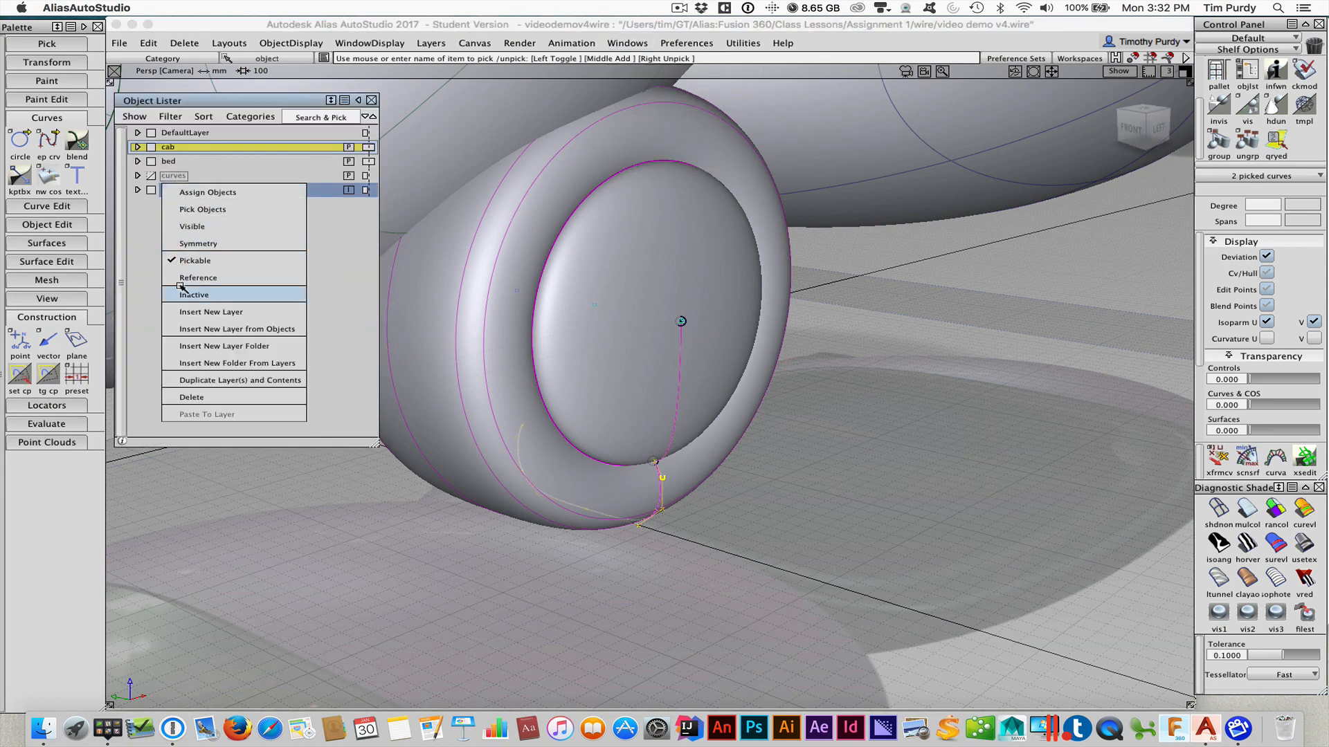
left_click(208, 194)
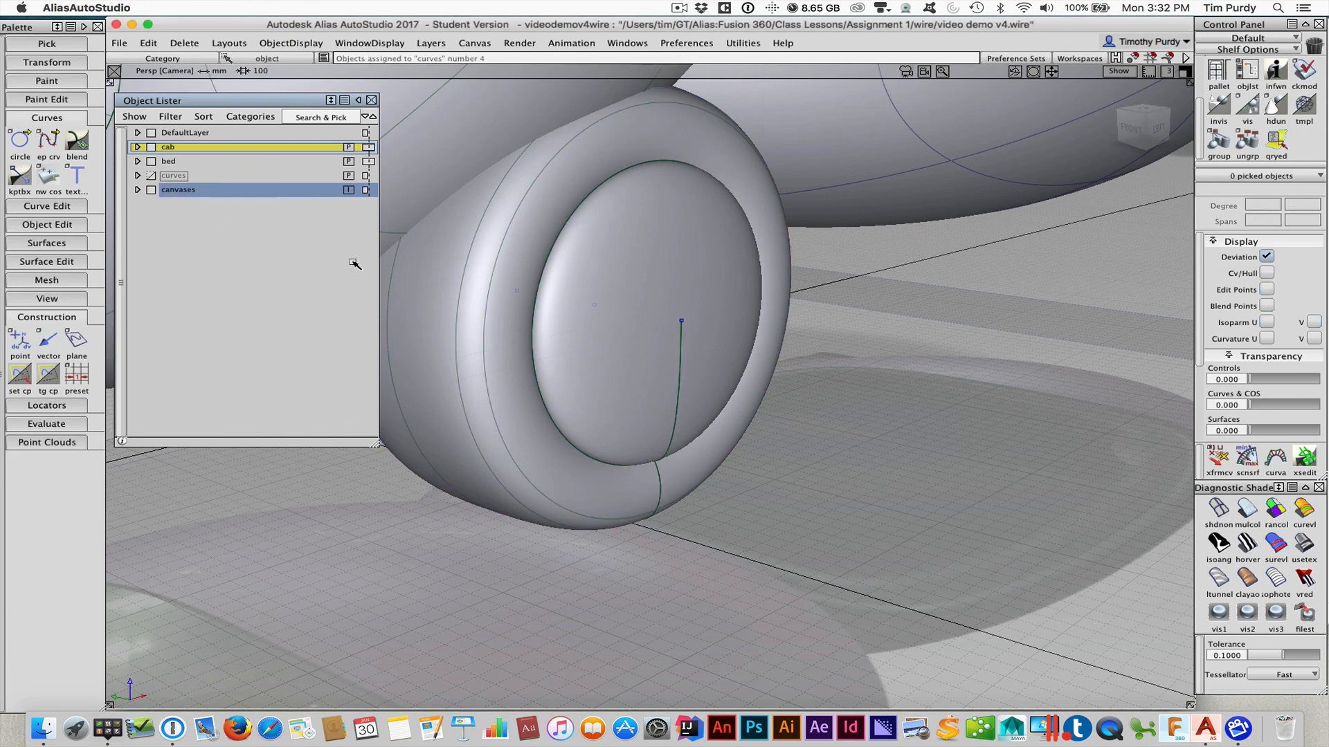
left_click(372, 100)
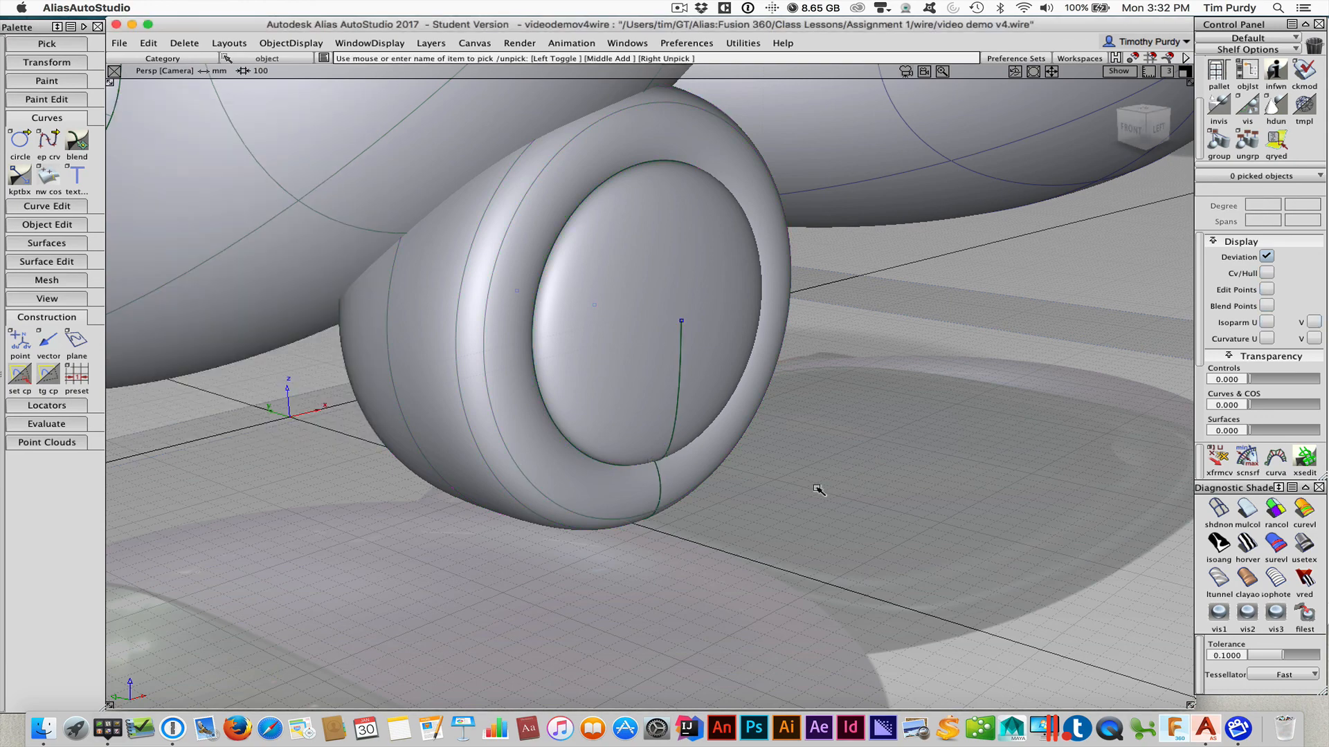
- Bring the whole truck into view and start saving the model as a new wire file
left_click_drag(817, 489, 816, 457, "ctrl+shift")
right_click_drag(858, 474, 744, 373, "alt+shift")
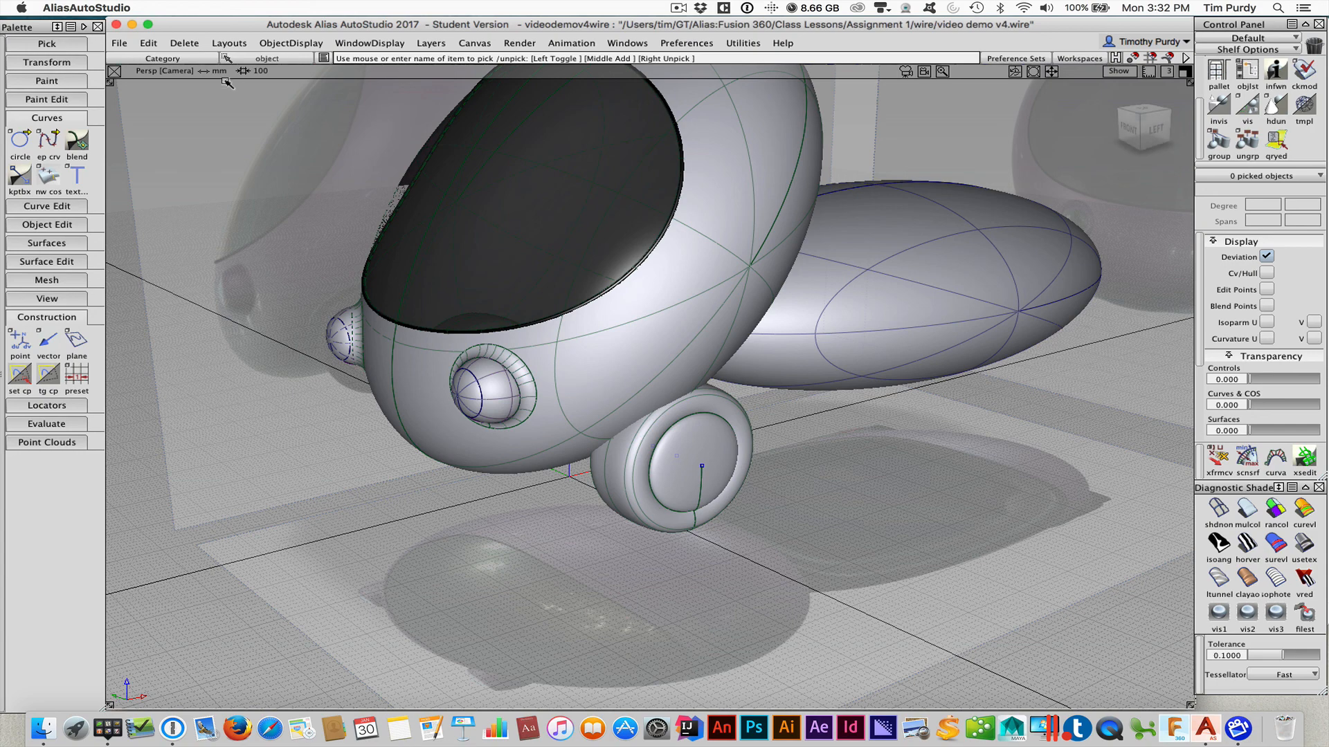
left_click(119, 43)
left_click(138, 151)
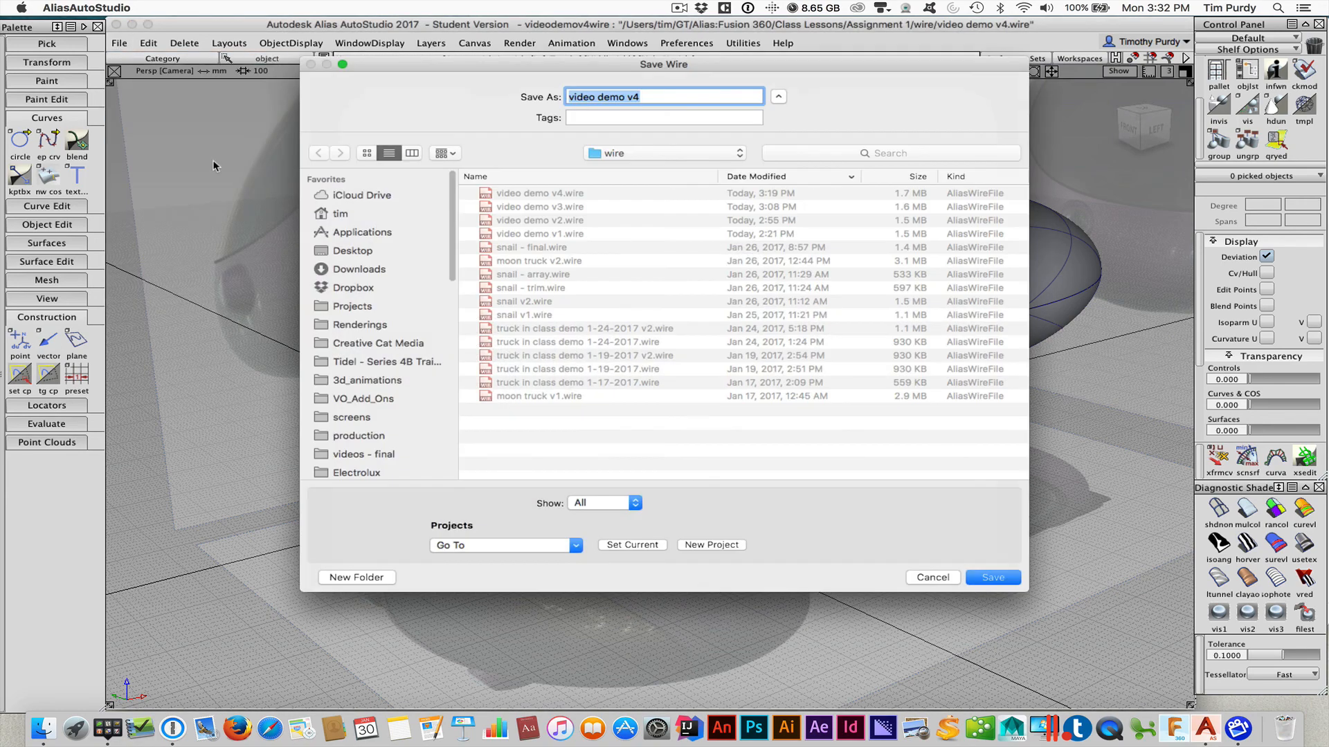